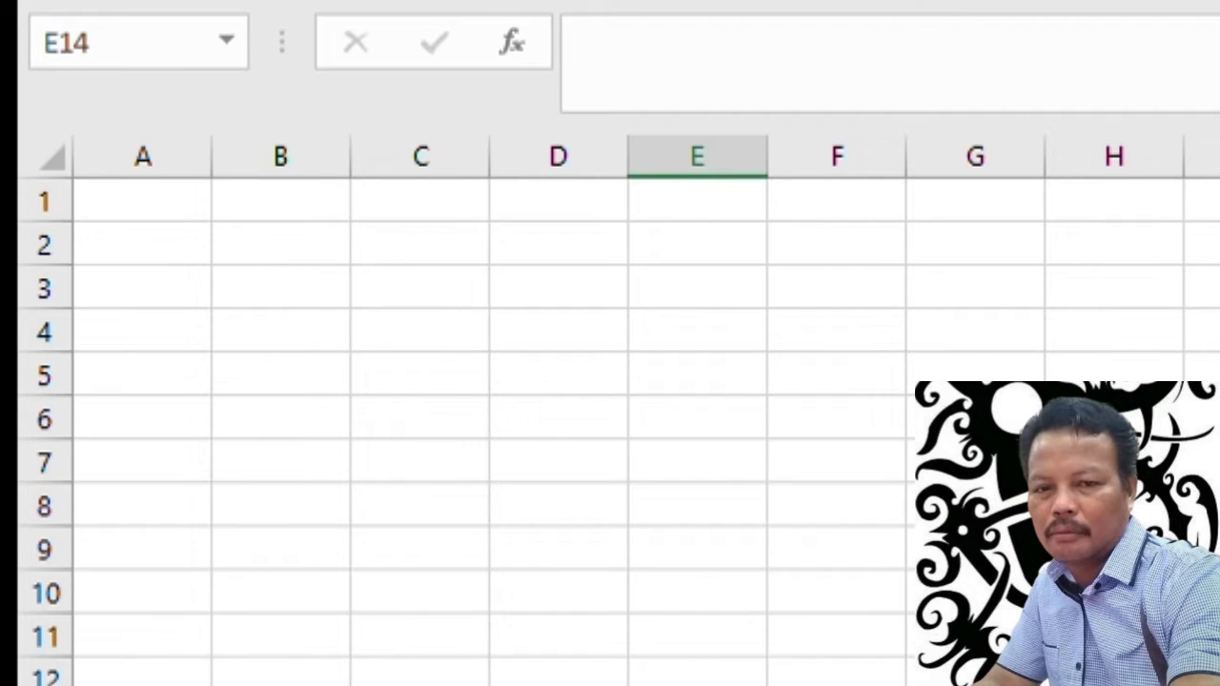
- Enter the heading CONTOH UKURAN DRAINASE in cell A3
click(156, 289)
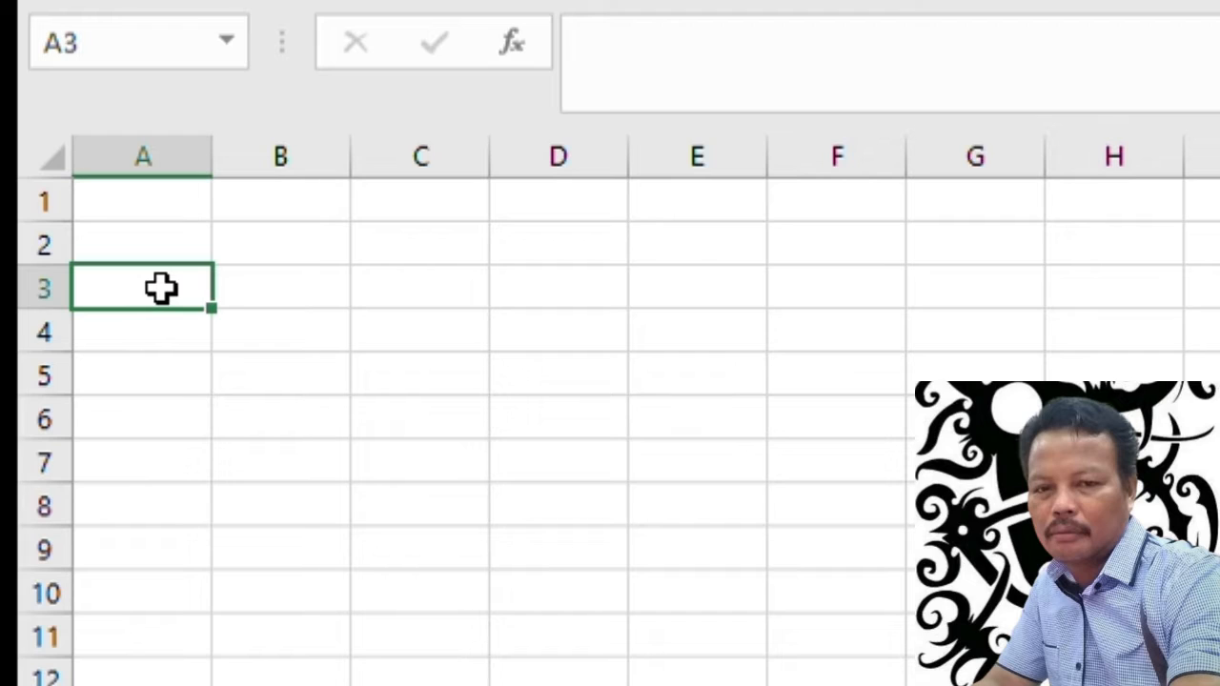
text(COM)
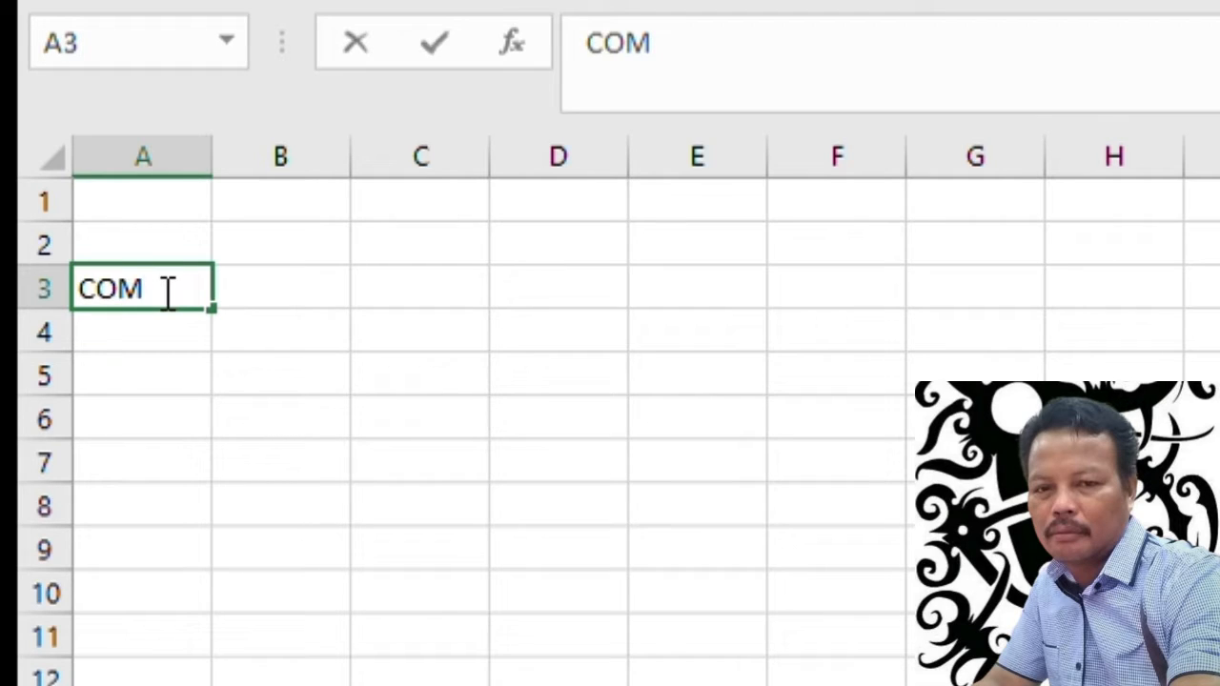
key(BackSpace)
text(N)
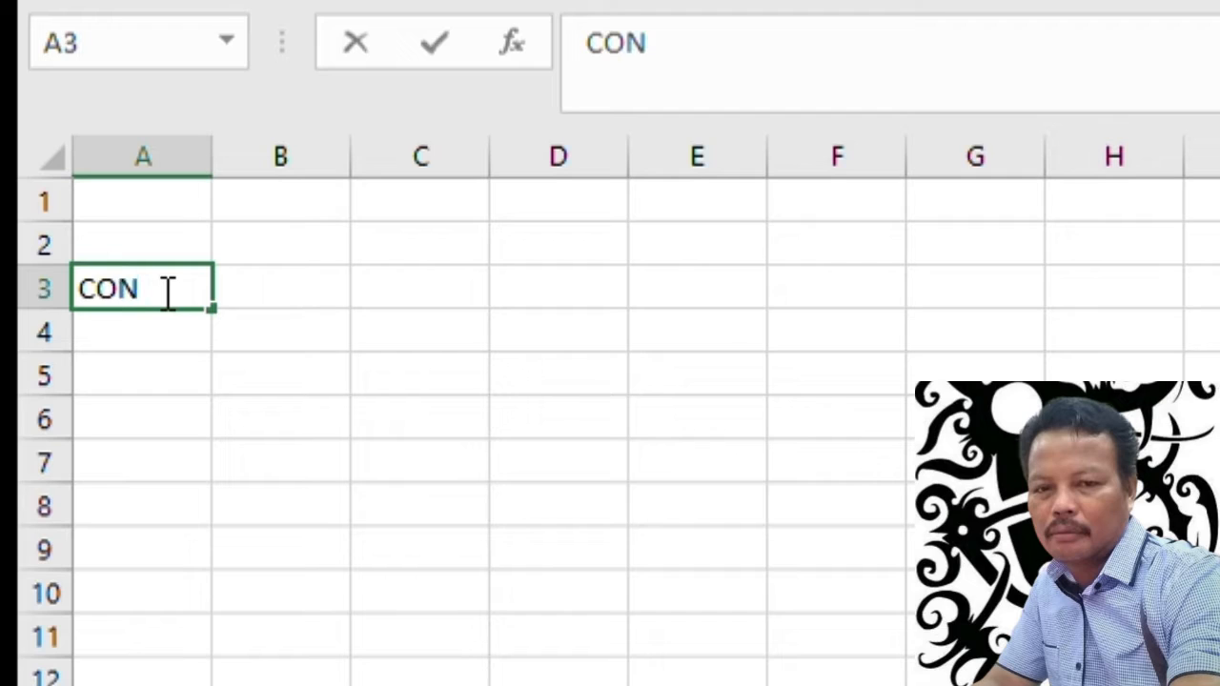
text(TOH)
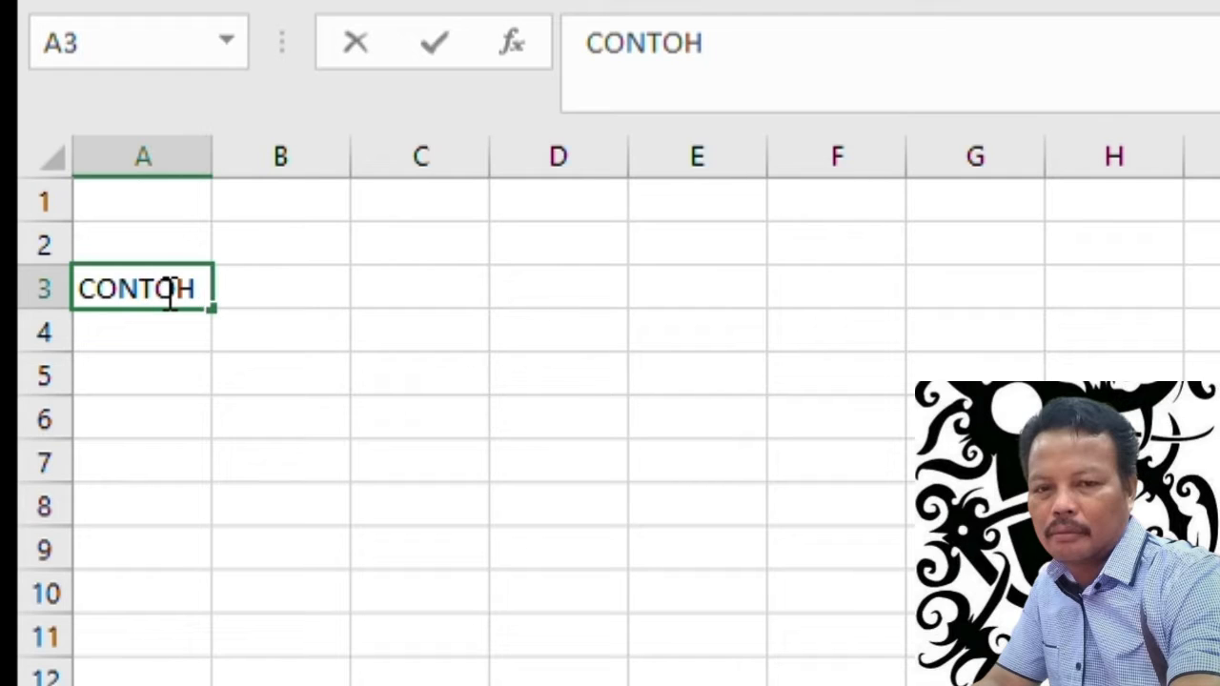
text( UKURAN )
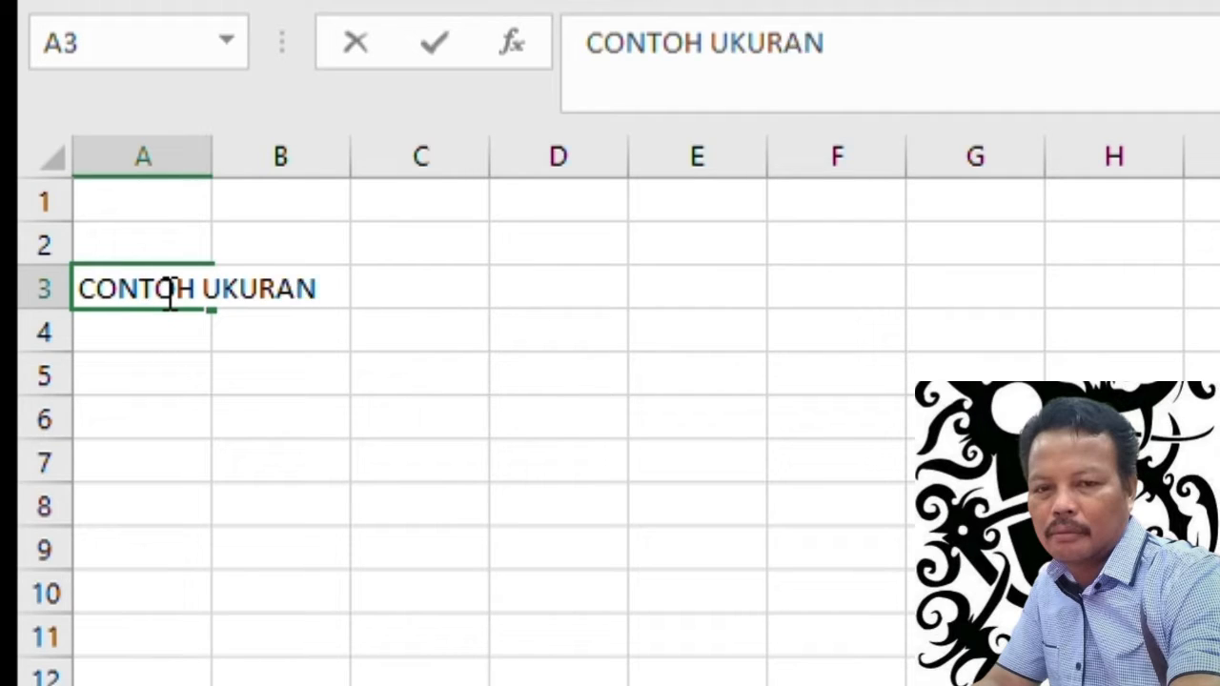
text(KEGIA)
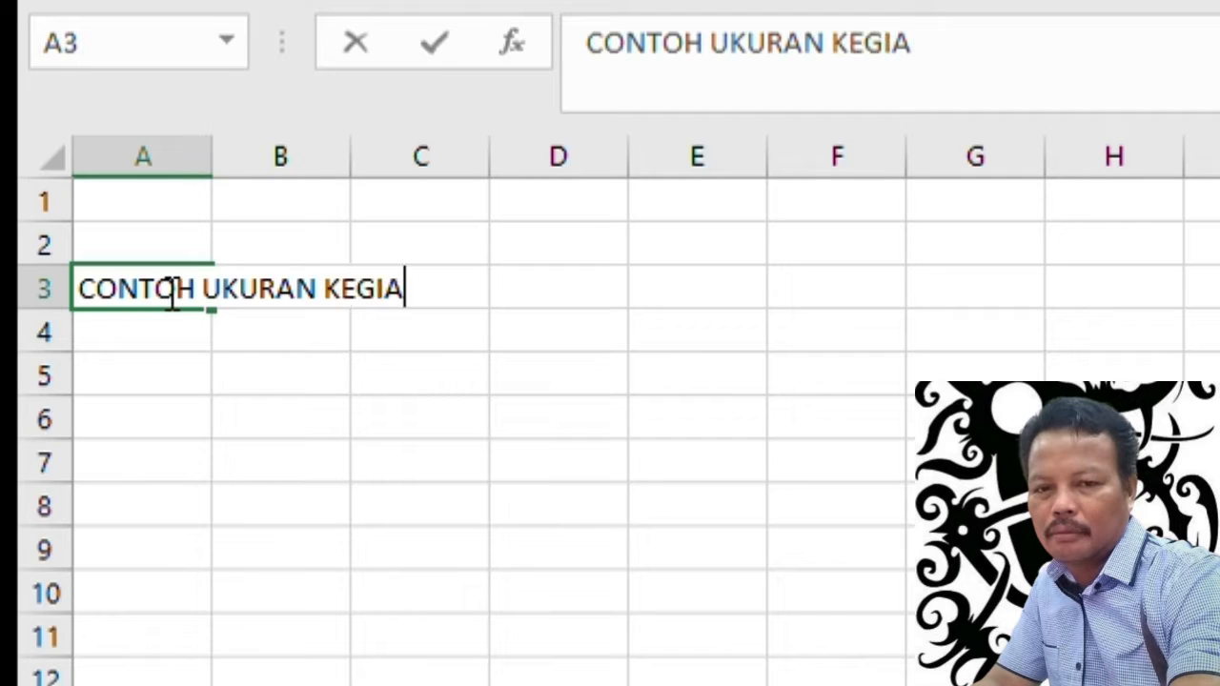
text(TAN P[)
key(BackSpace)
key(BackSpace)
key(BackSpace)
key(BackSpace)
key(BackSpace)
key(BackSpace)
key(BackSpace)
key(BackSpace)
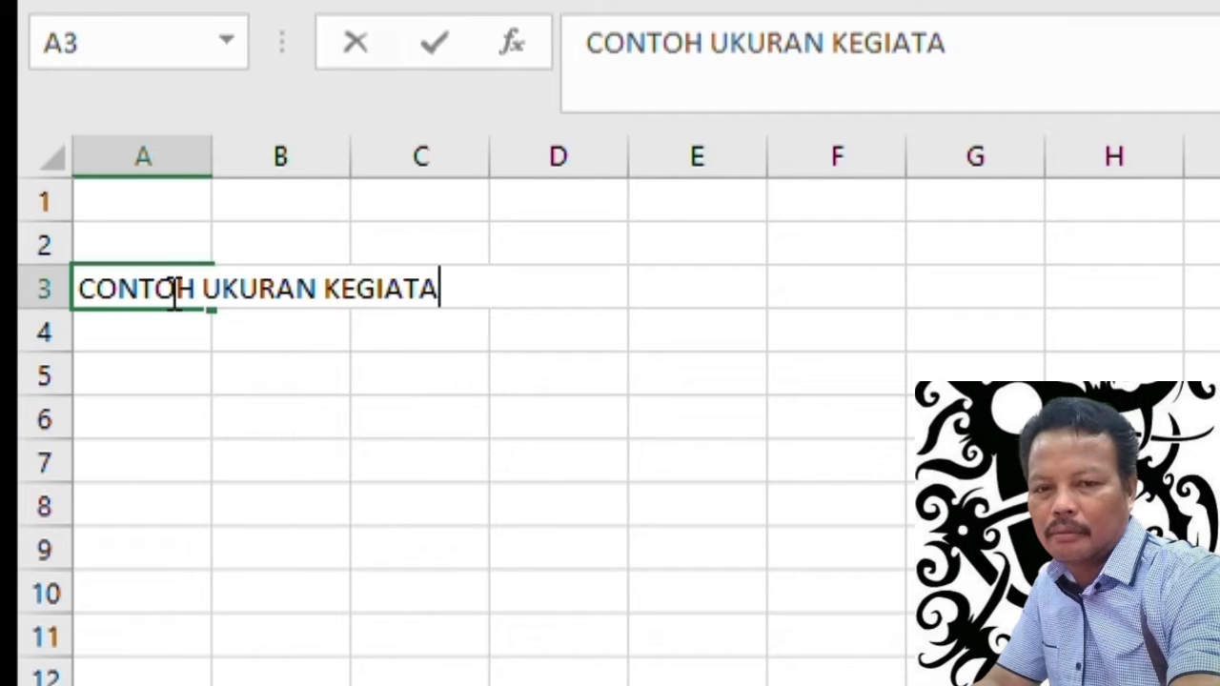
key(BackSpace)
key(BackSpace)
key(BackSpace)
text(F)
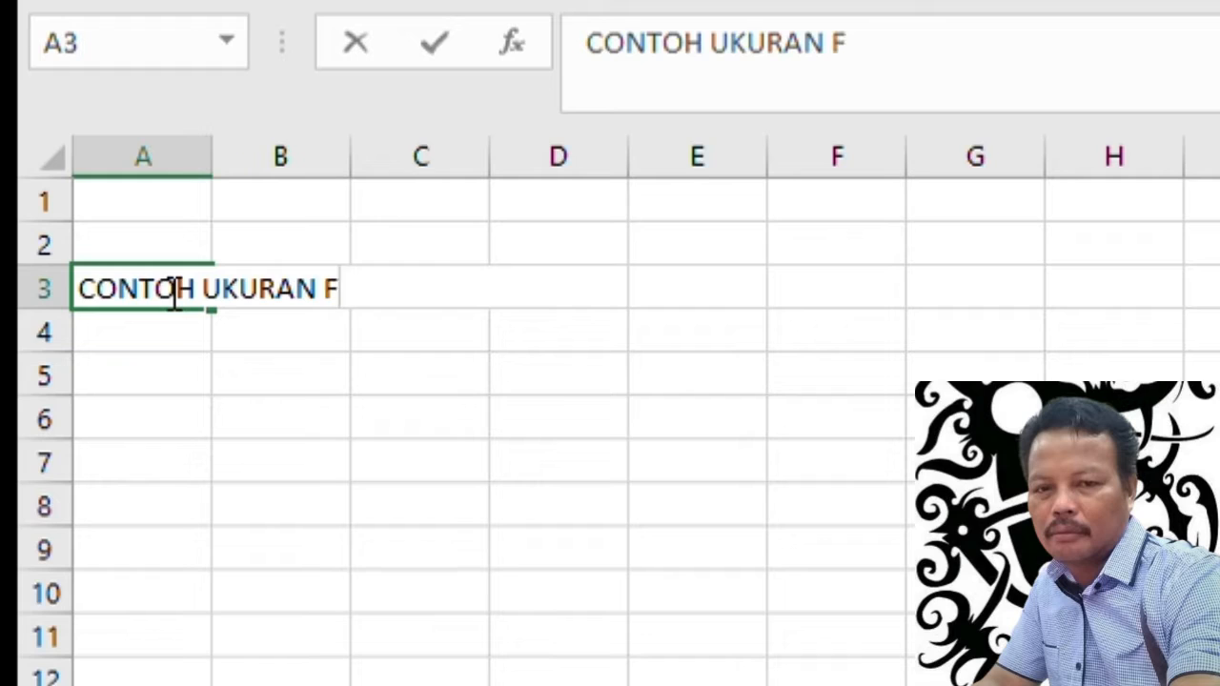
text(RAINASE)
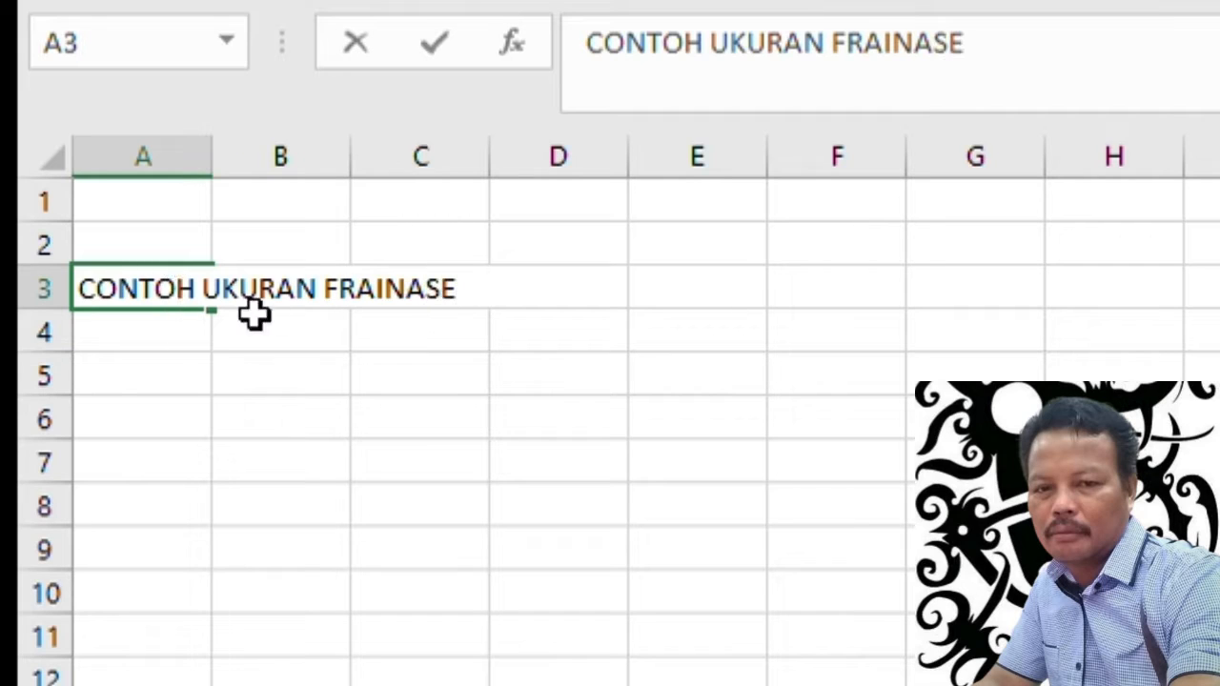
click(341, 290)
key(BackSpace)
text(d)
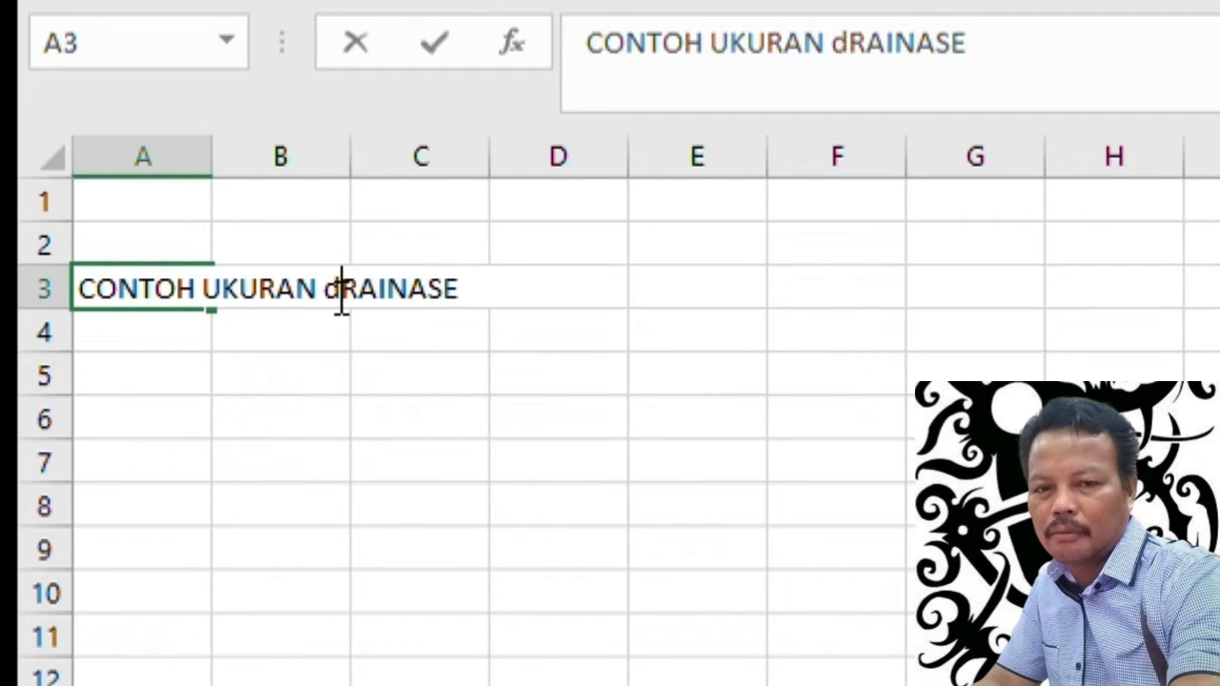
key(BackSpace)
text(D)
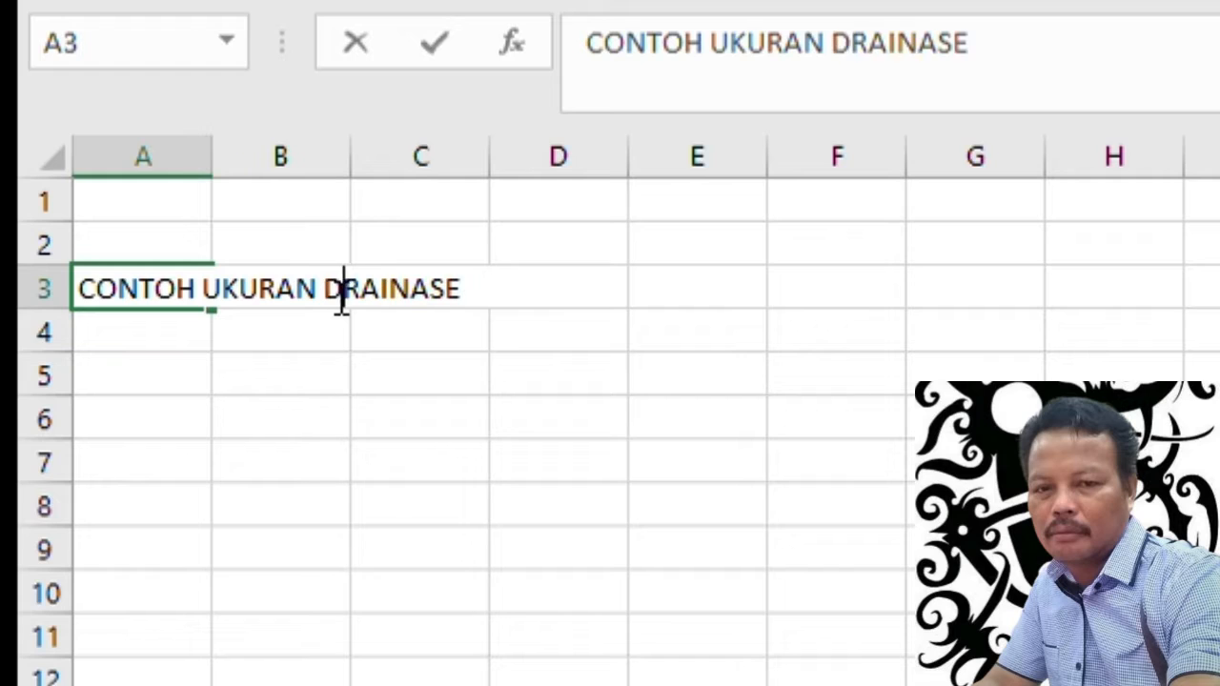
- Fill in the length row with PANJANG in A5, 90 in C5 and the unit M in D5
click(173, 367)
text(PANJANG)
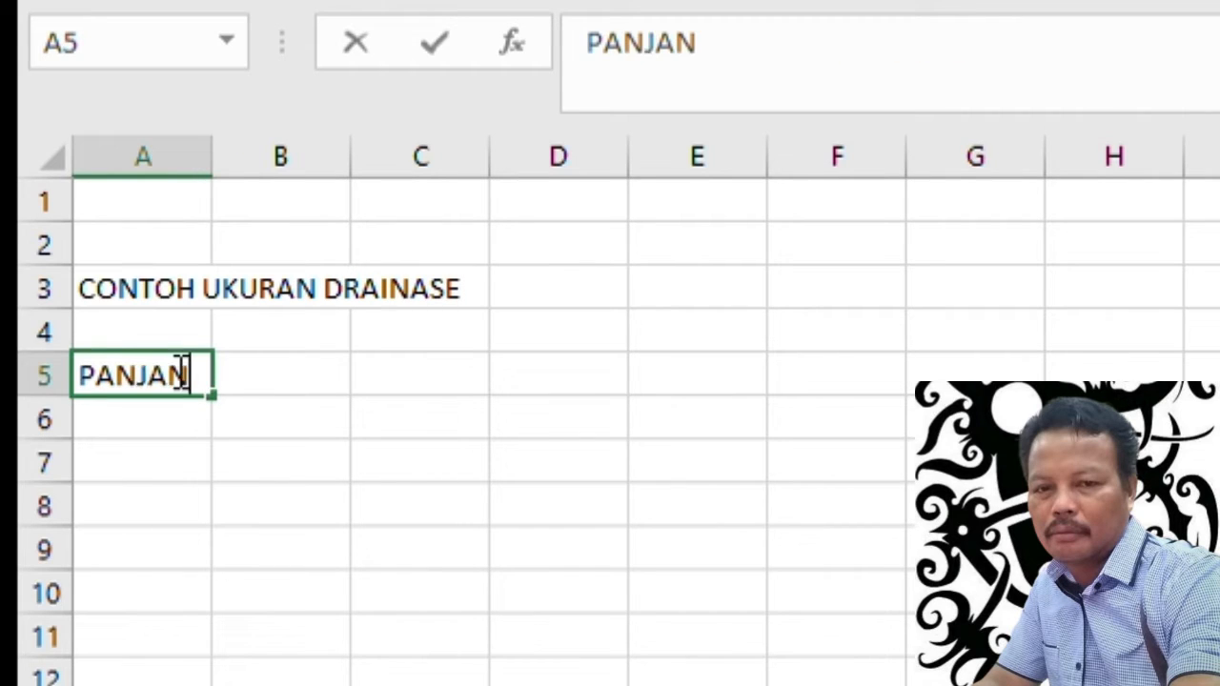
click(443, 385)
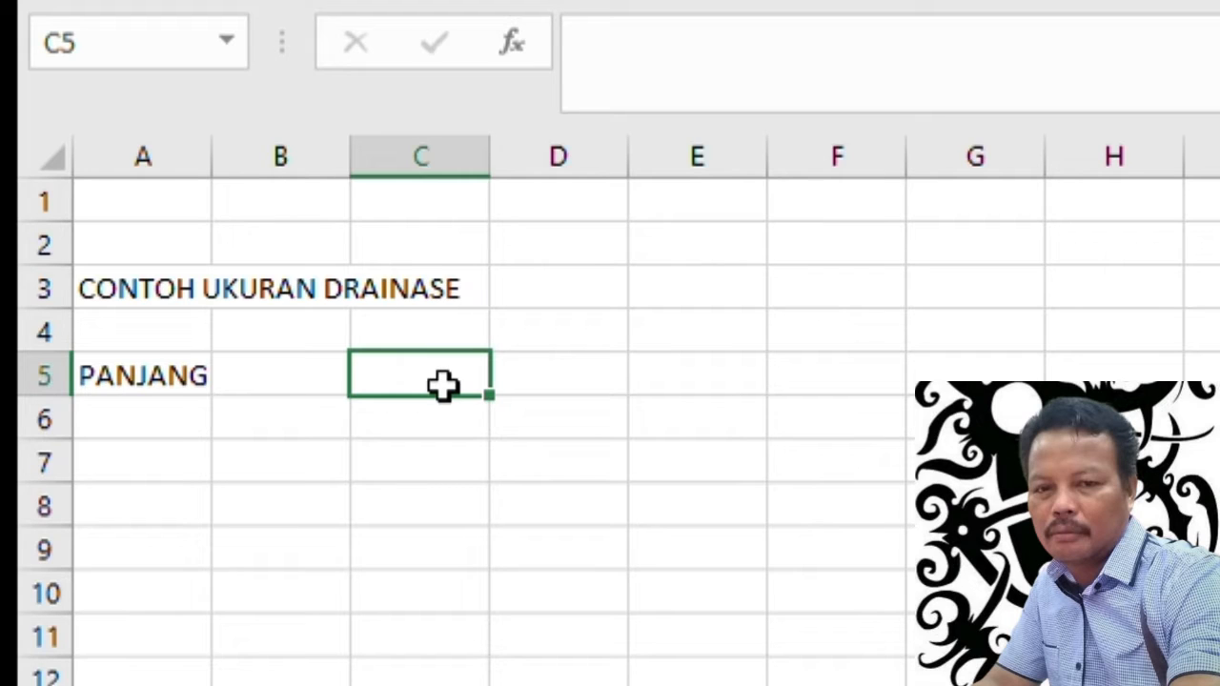
double_click(443, 385)
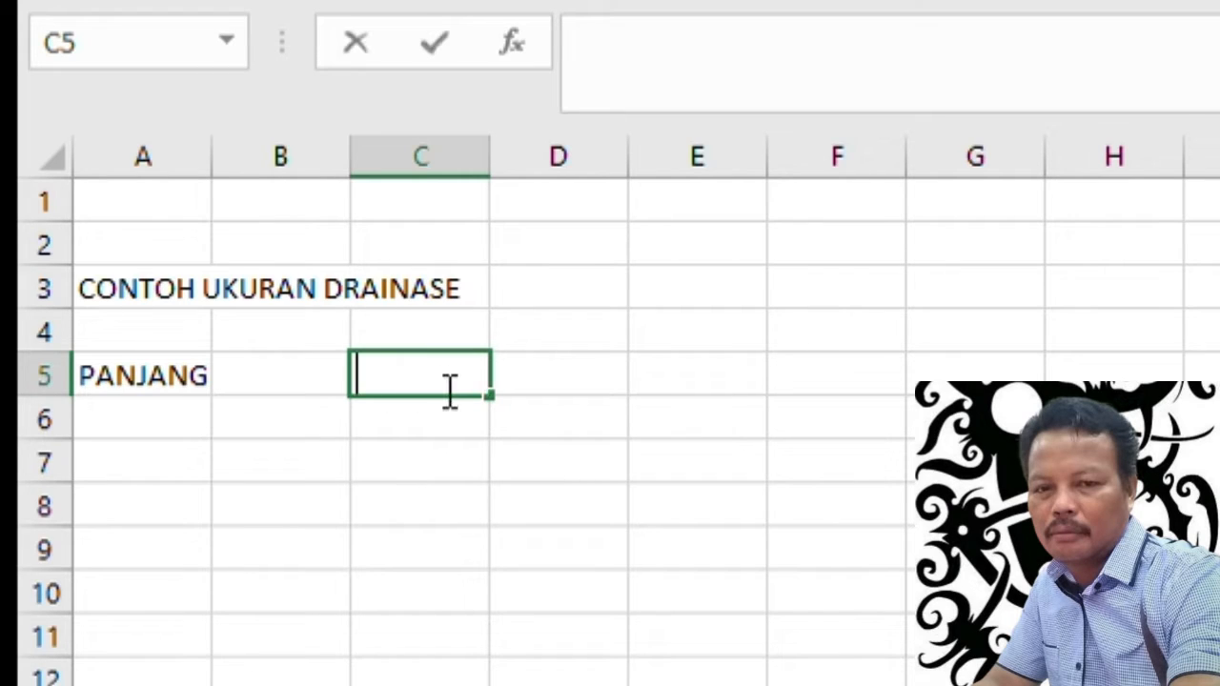
text(90)
click(542, 379)
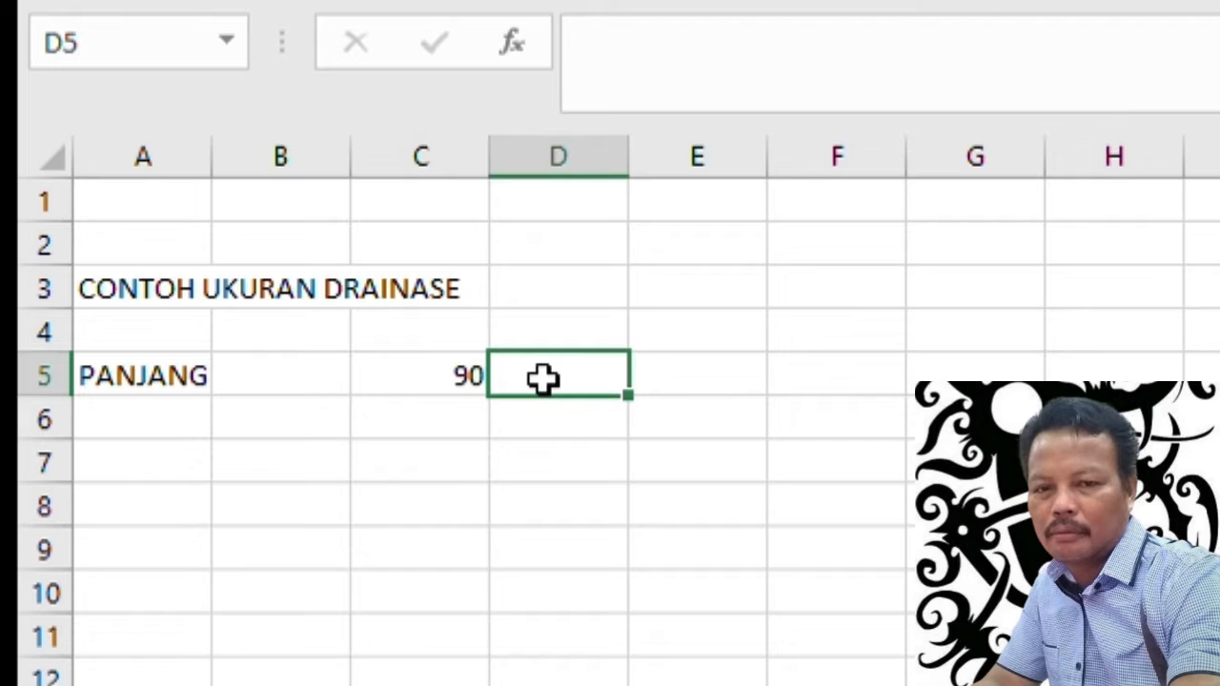
text(M)
- Enter the label LEBAR ATAS in A6 and widen column A enough to fit the whole heading
click(138, 416)
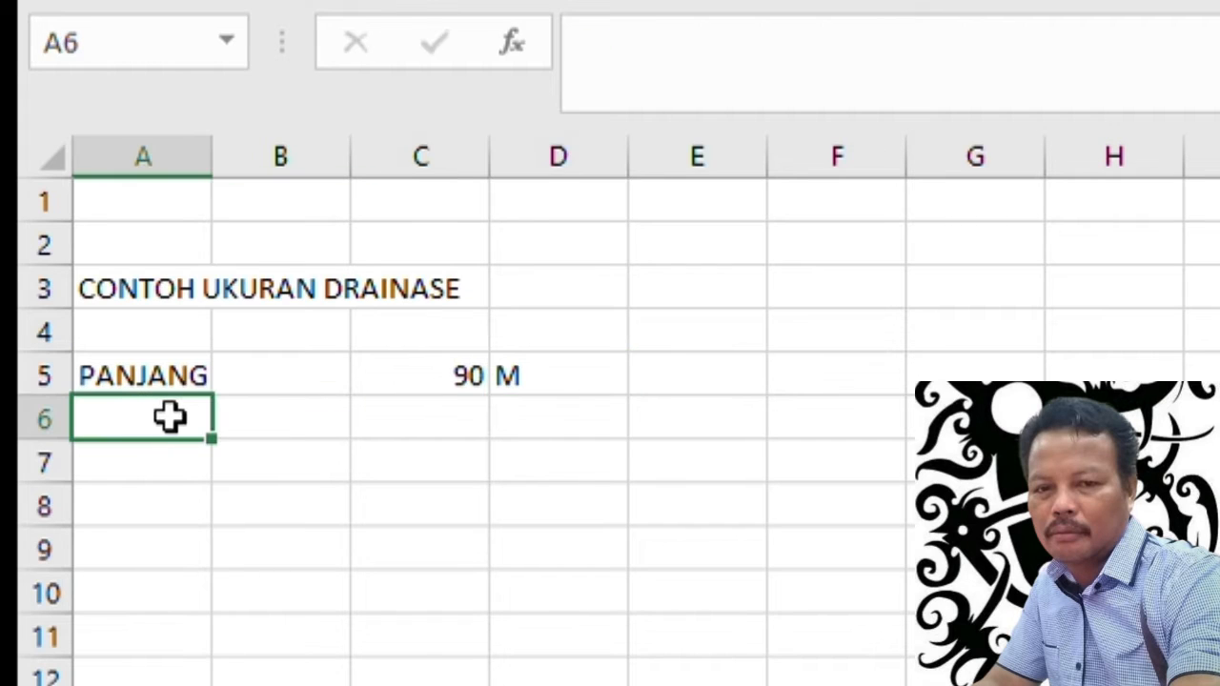
text(LEBAR)
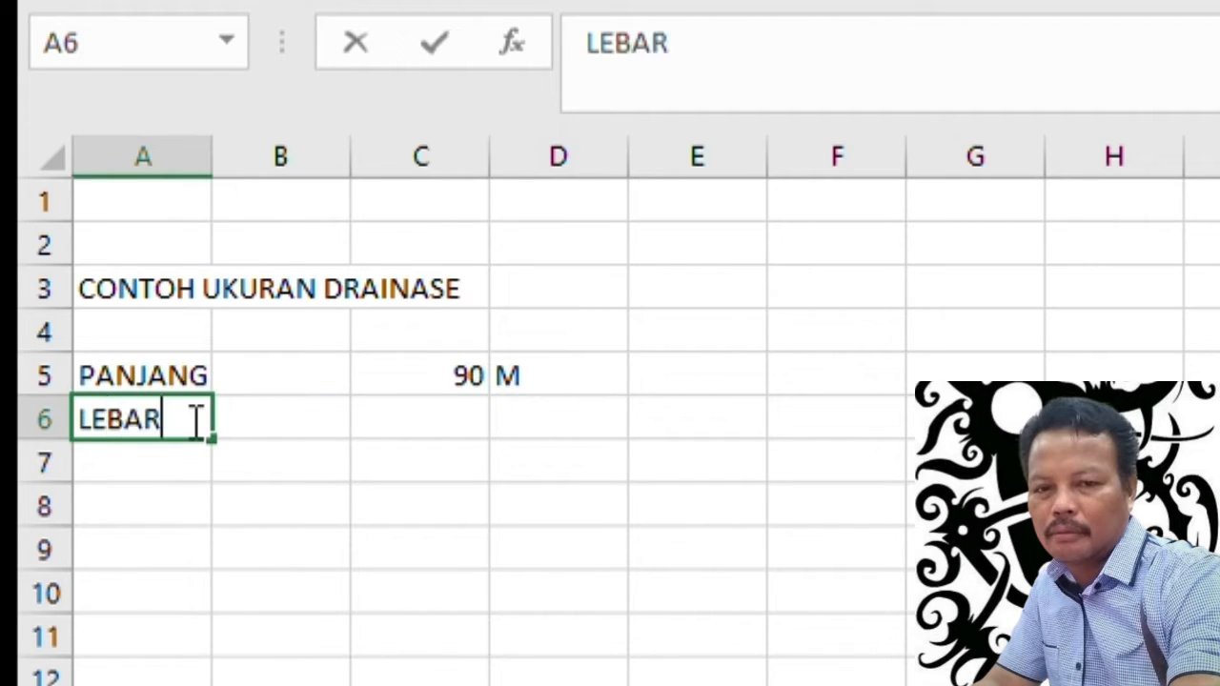
text( ATAS)
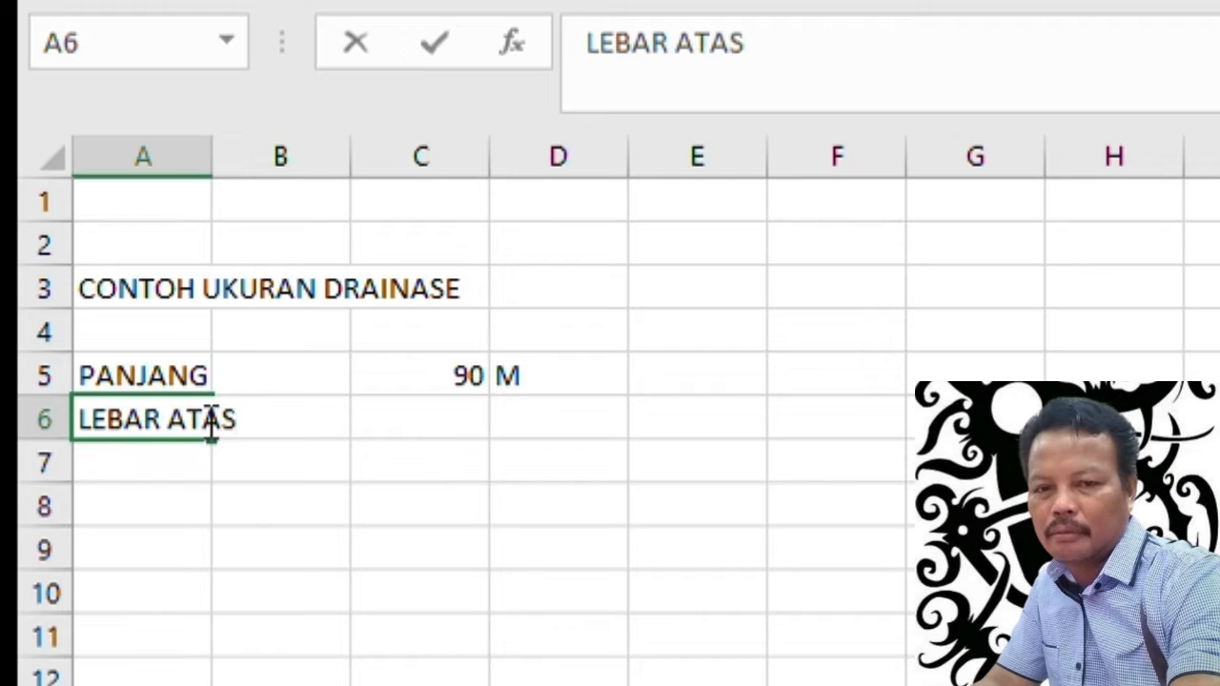
drag(215, 177, 479, 177)
- Give LEBAR ATAS its size with 1 in C6 and the unit M in D6
click(677, 429)
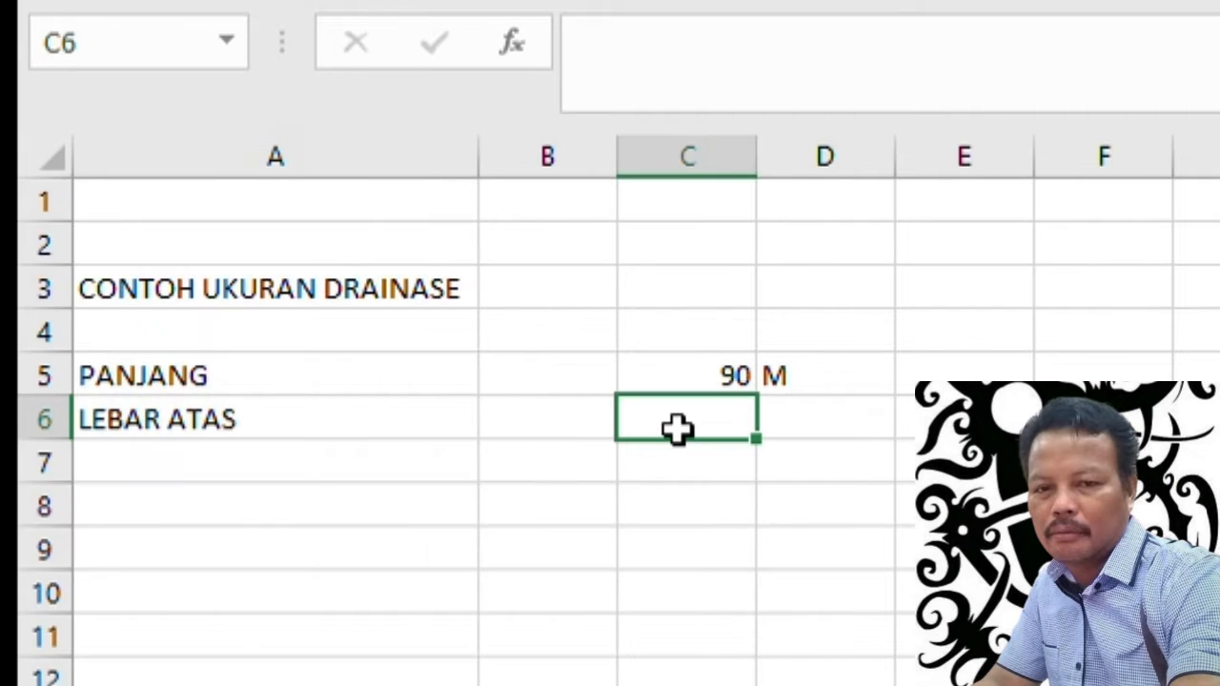
text(1)
click(836, 428)
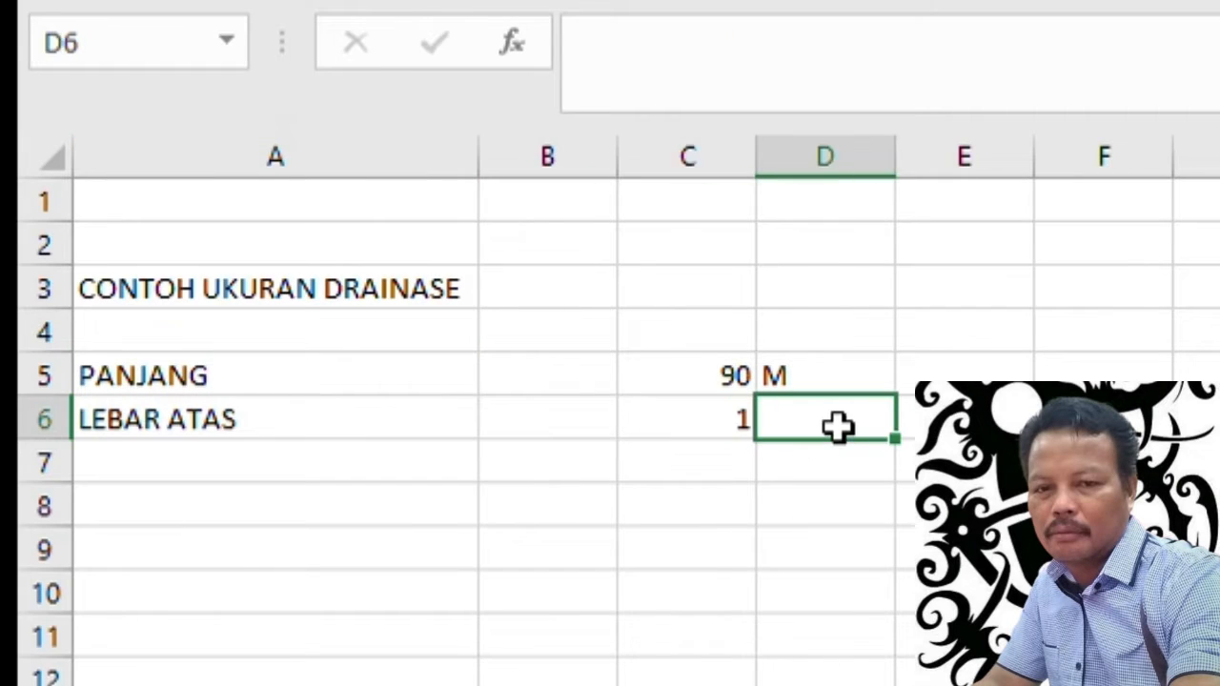
text(M)
- Fill in the bottom width row with LEBAR BAWAH in A7, 60 in C7 and the unit CM in D7
click(201, 461)
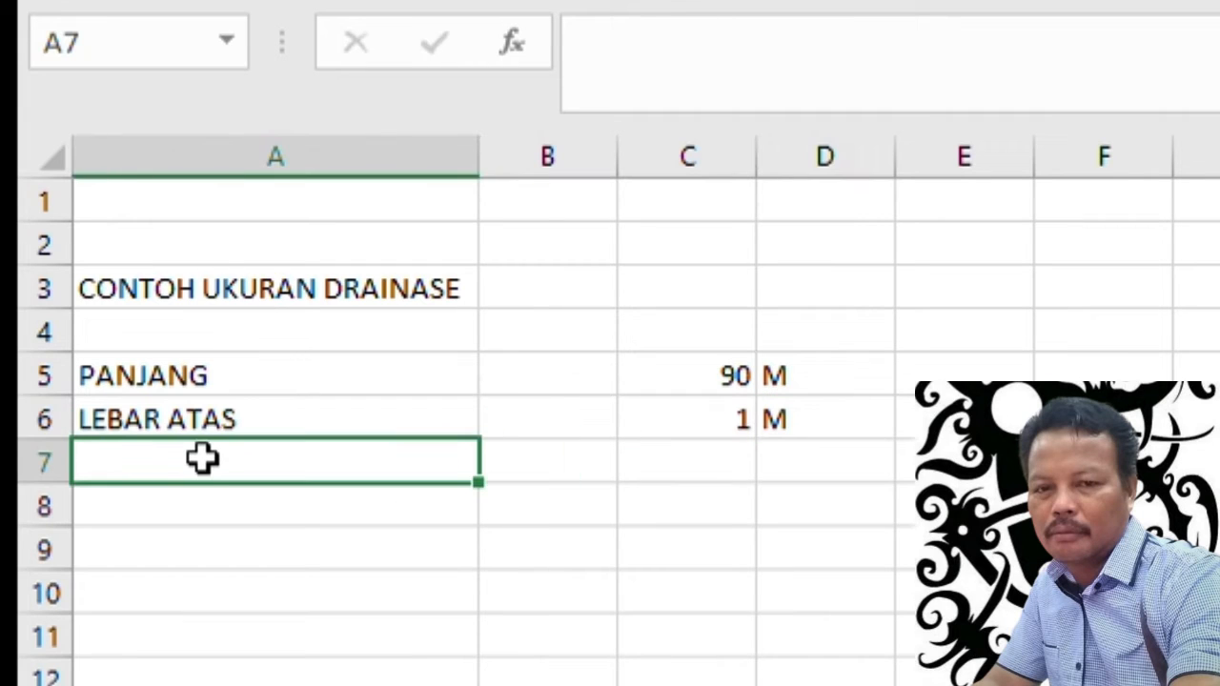
text(LEBAR )
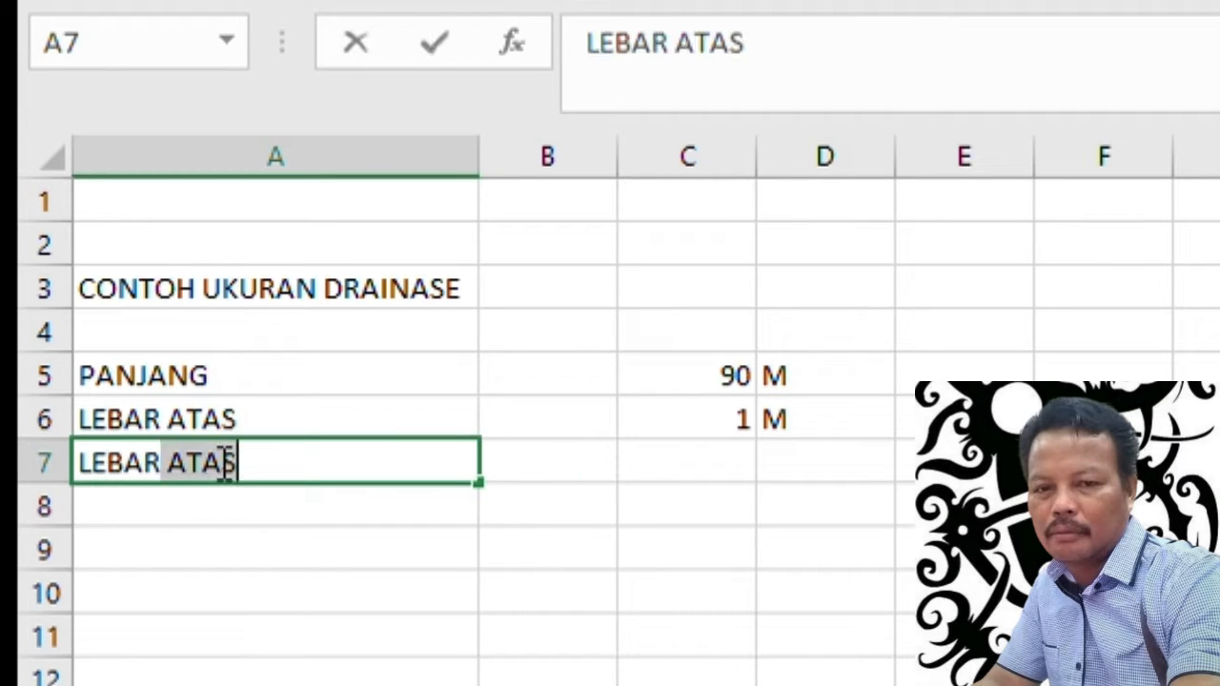
text(BAWAH)
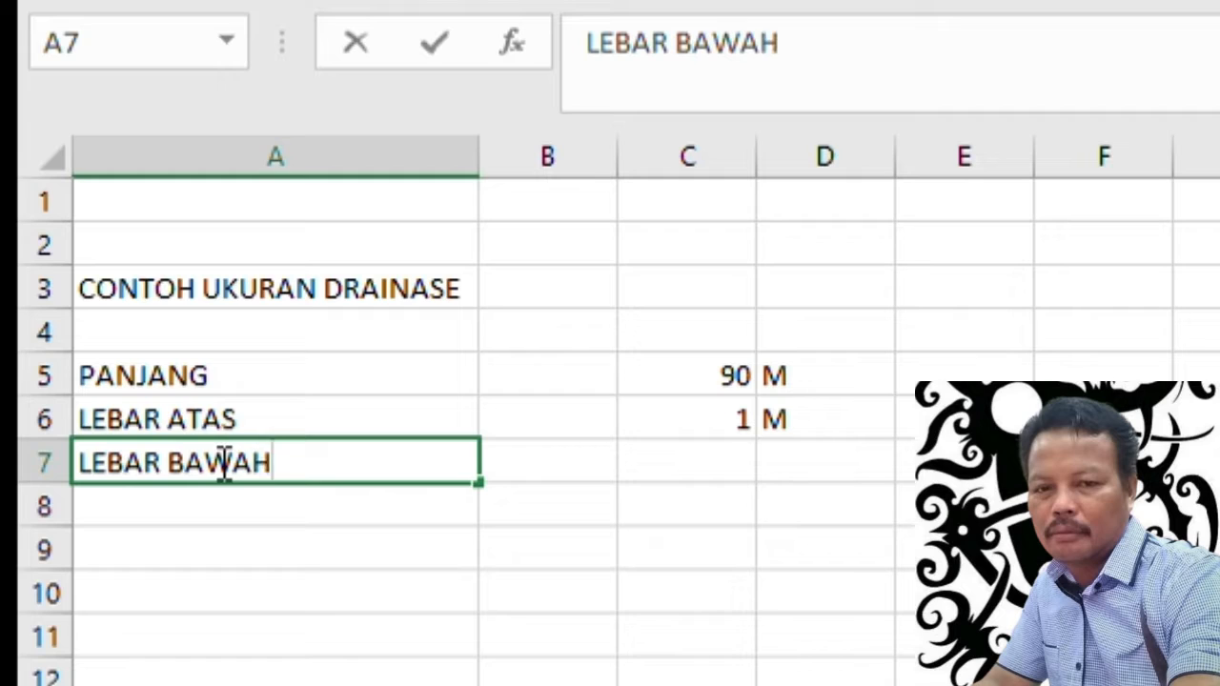
click(727, 464)
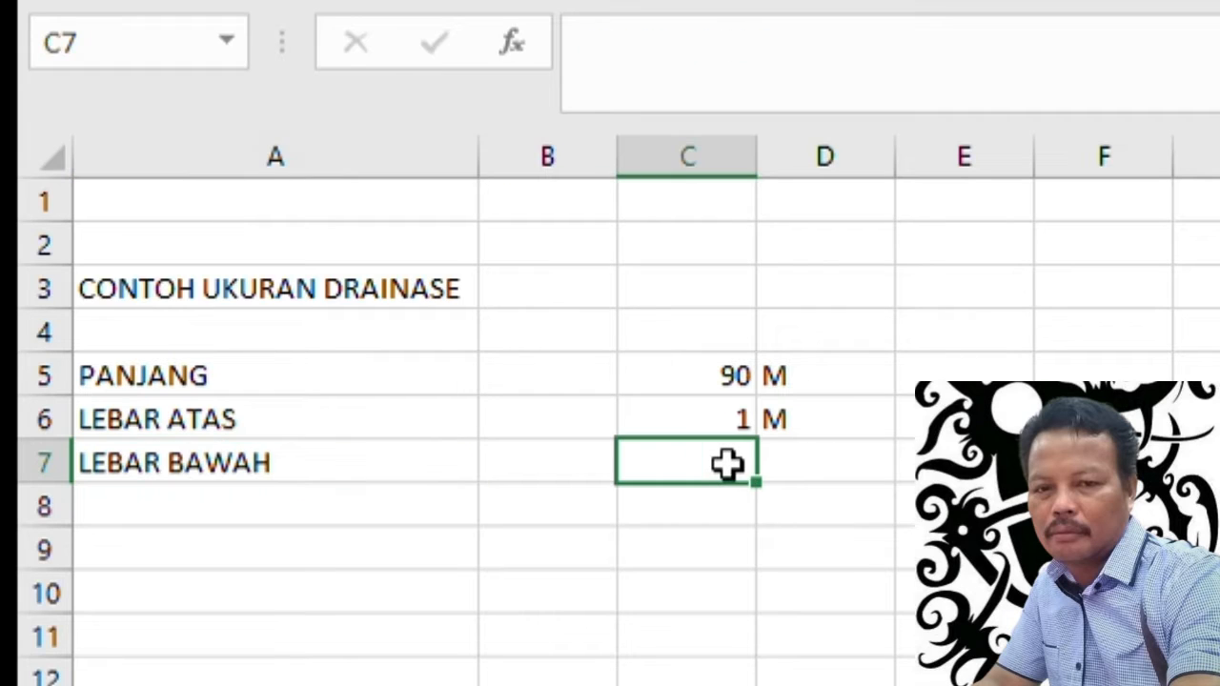
text(60)
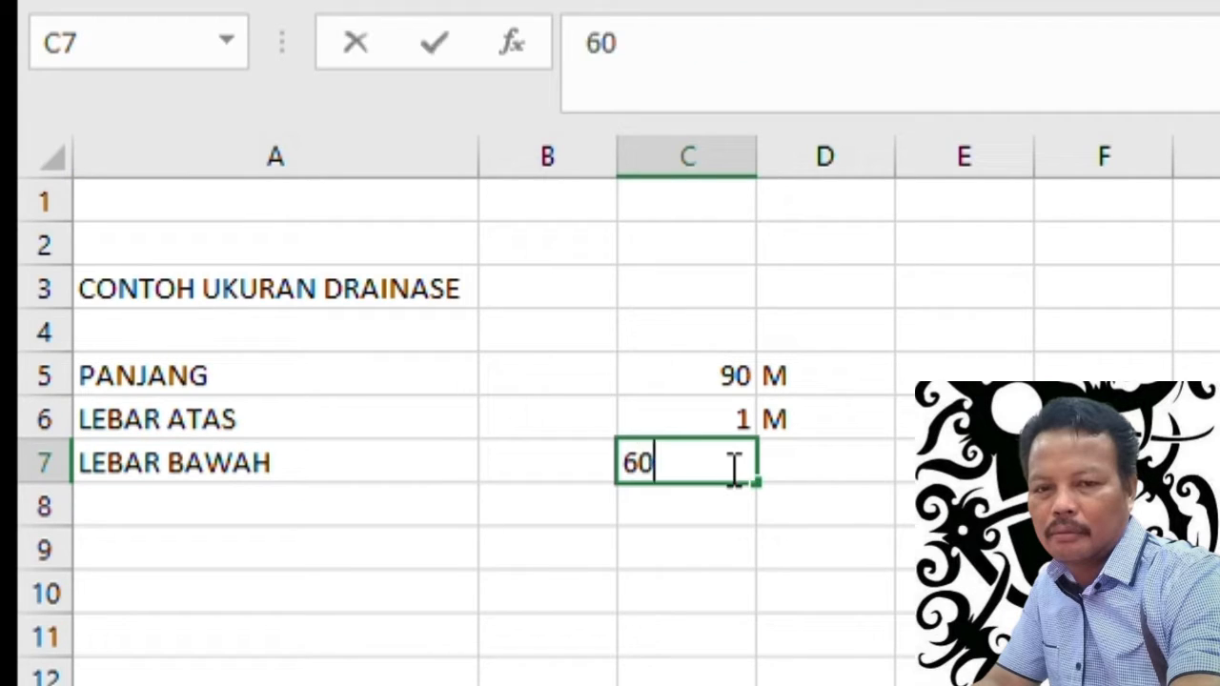
click(818, 463)
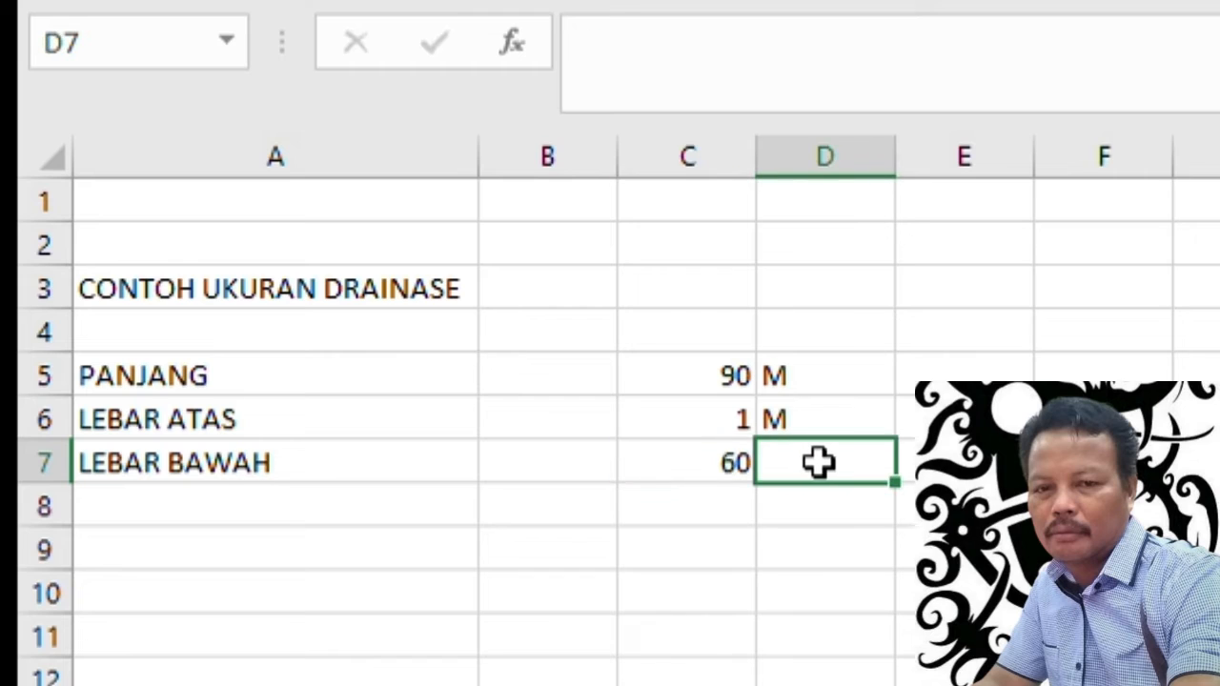
text(CM)
- Fill in the foundation top width row with LEBAR ATAS PONDASI in A8 and 20 CM in C8
click(269, 510)
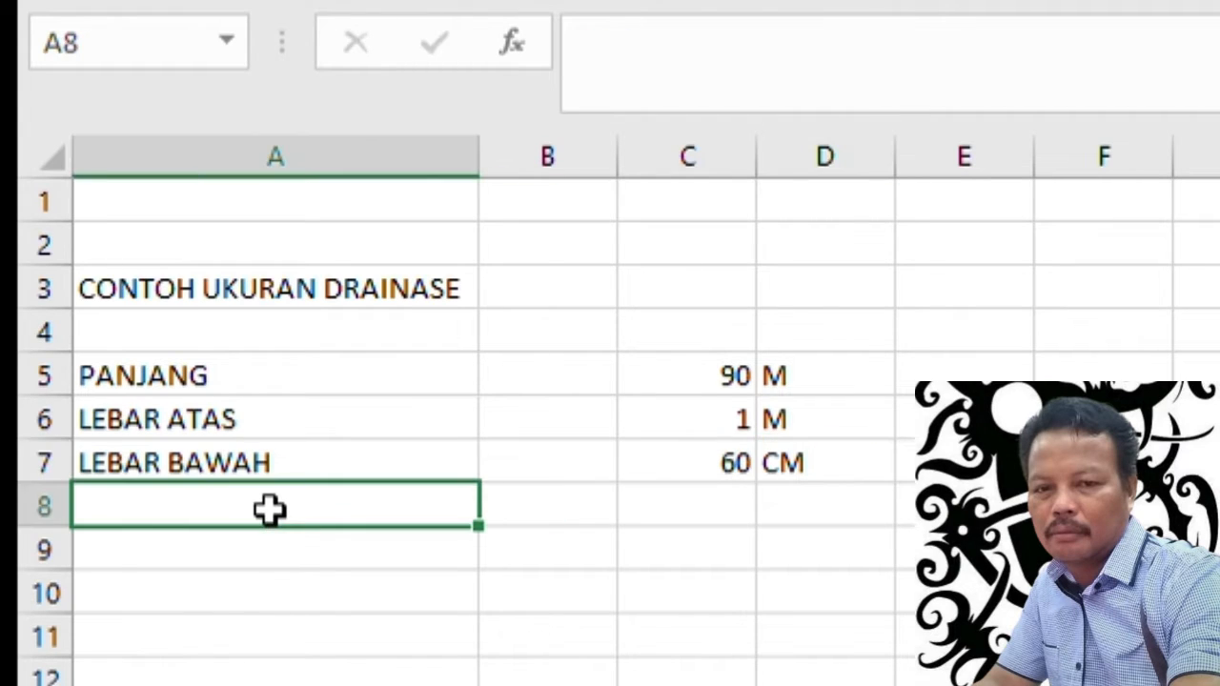
double_click(272, 512)
text(LEBA)
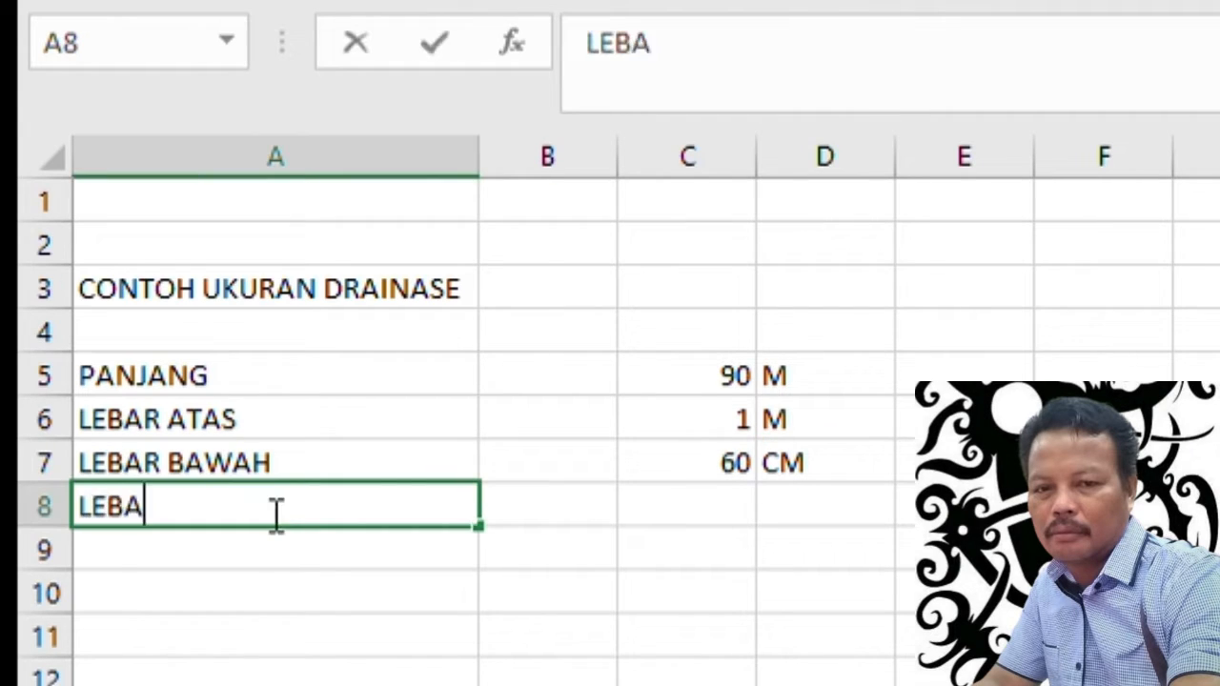
text(R ATAS PON)
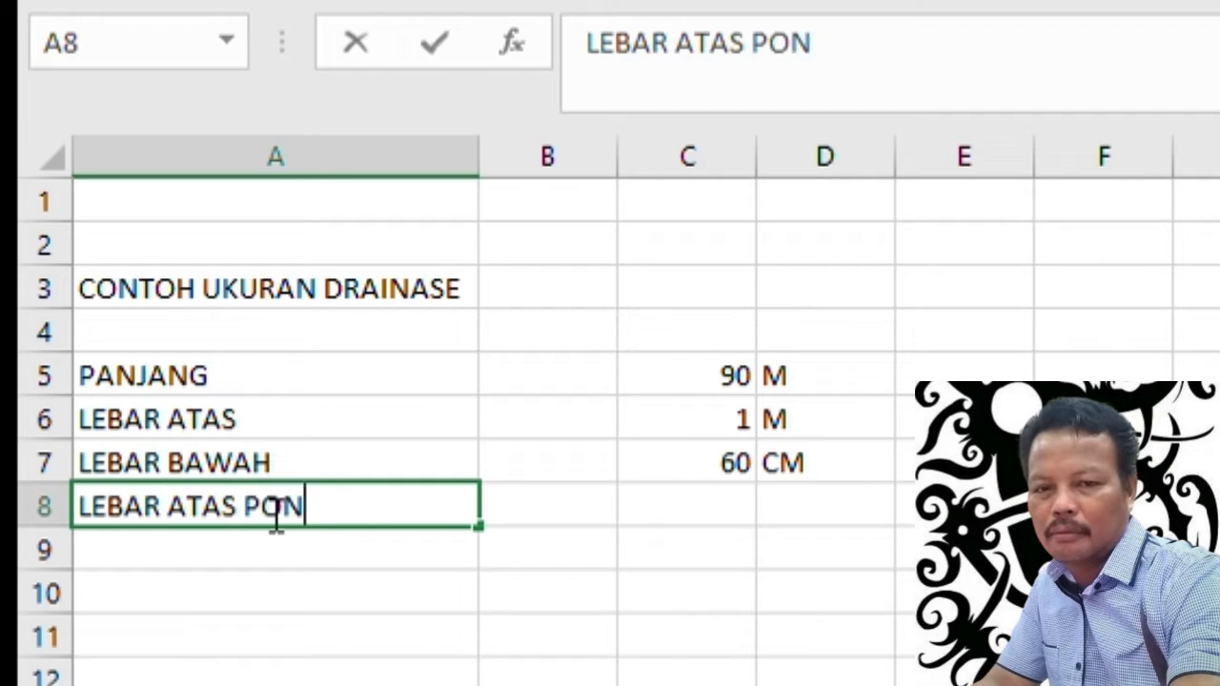
text(DASI)
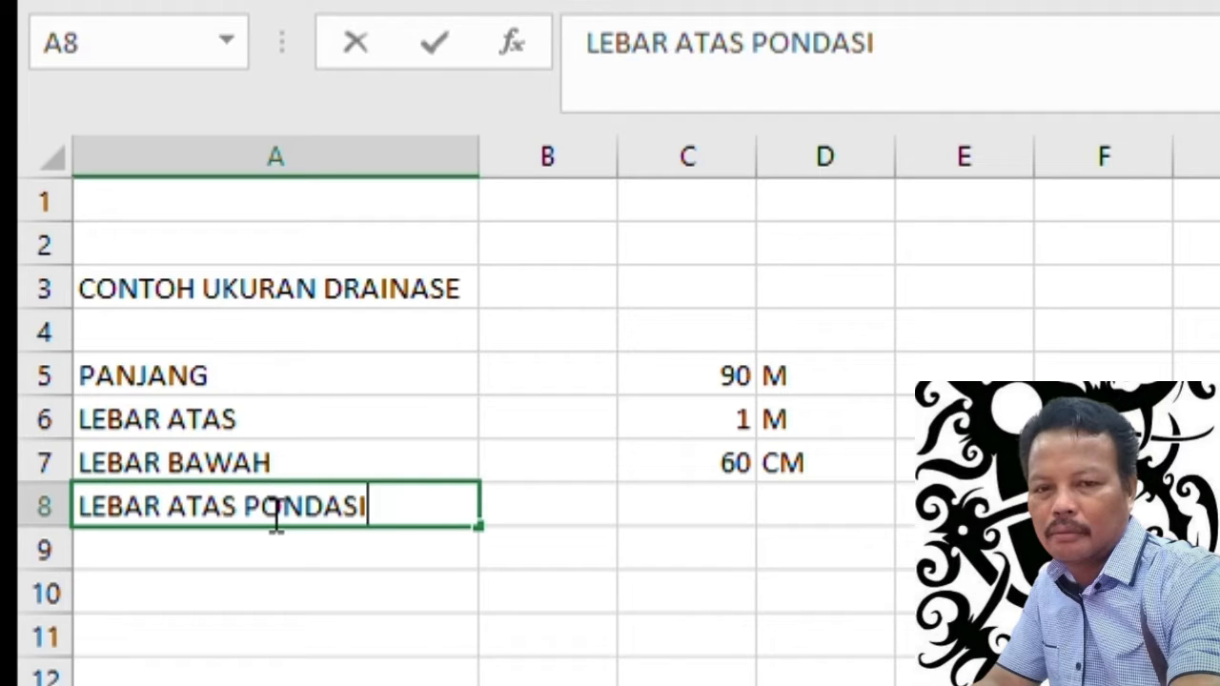
click(664, 497)
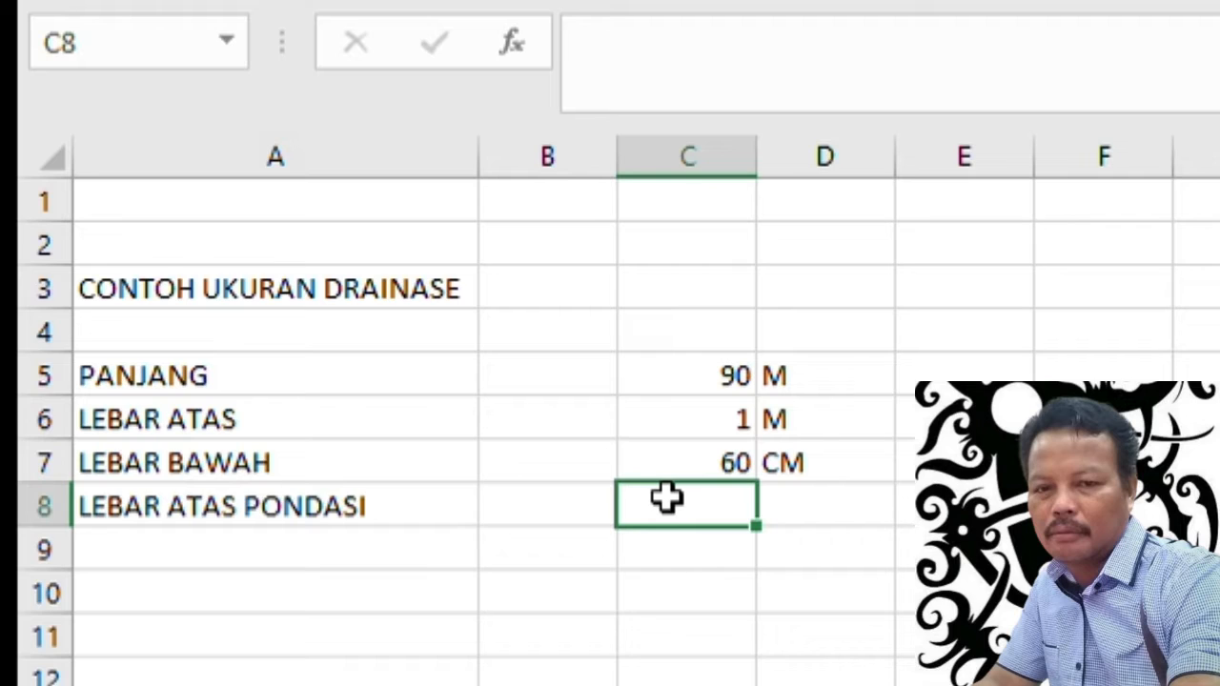
text(20 CM)
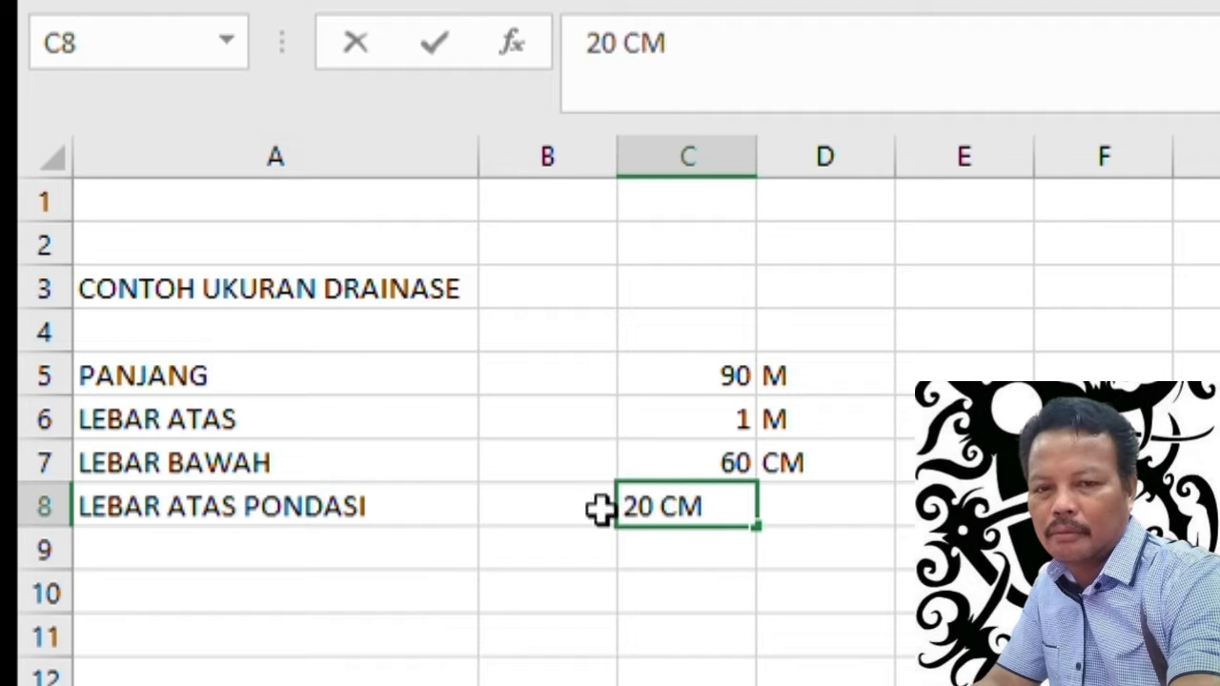
- Enter the label LEBAR BAWAH PONDASI in A9 for the foundation's bottom width
click(147, 550)
text(LEBAR)
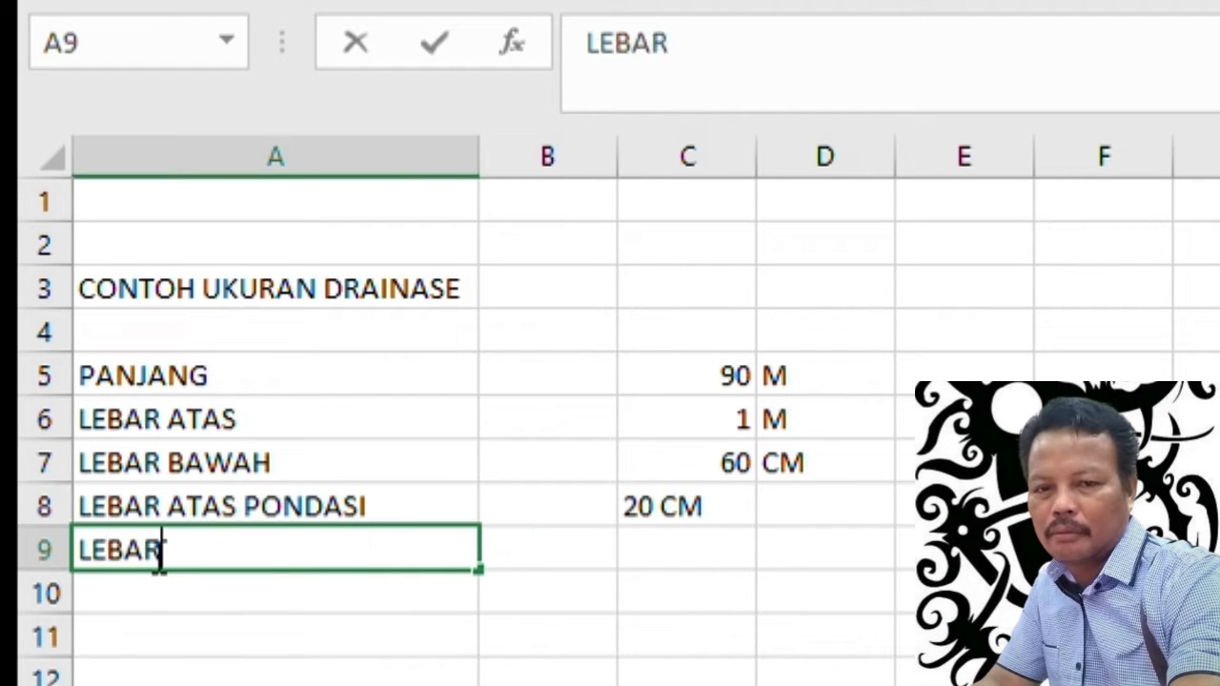
text( BAWAH )
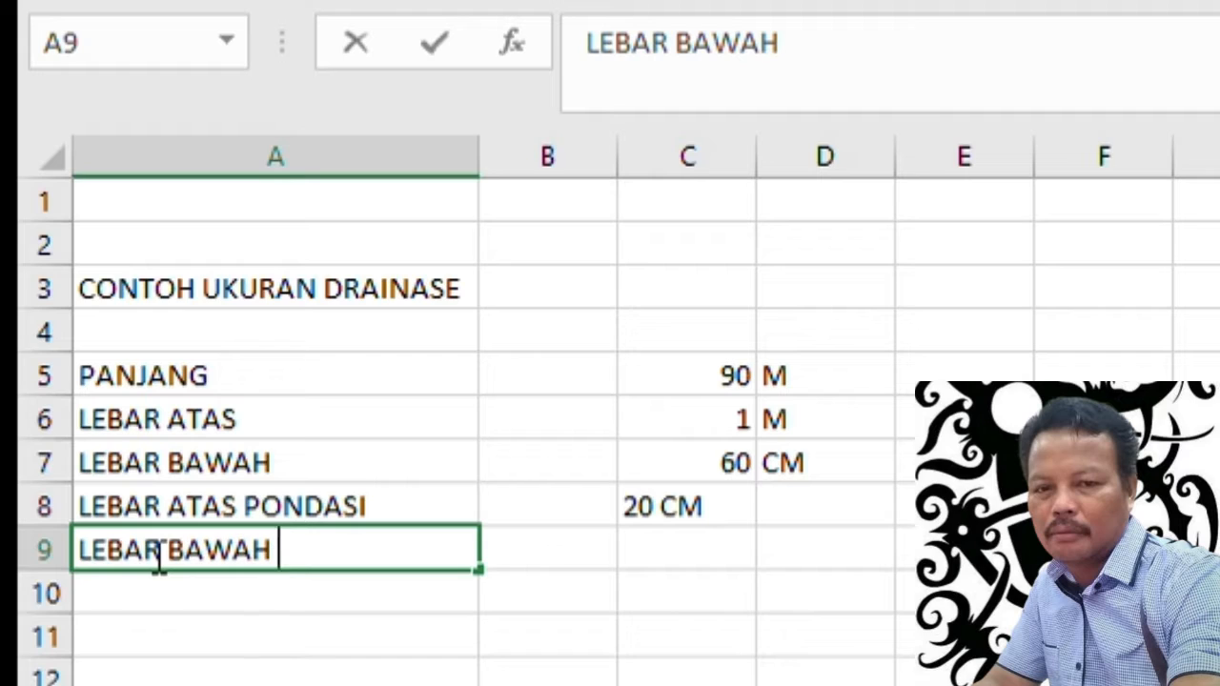
text(PONA)
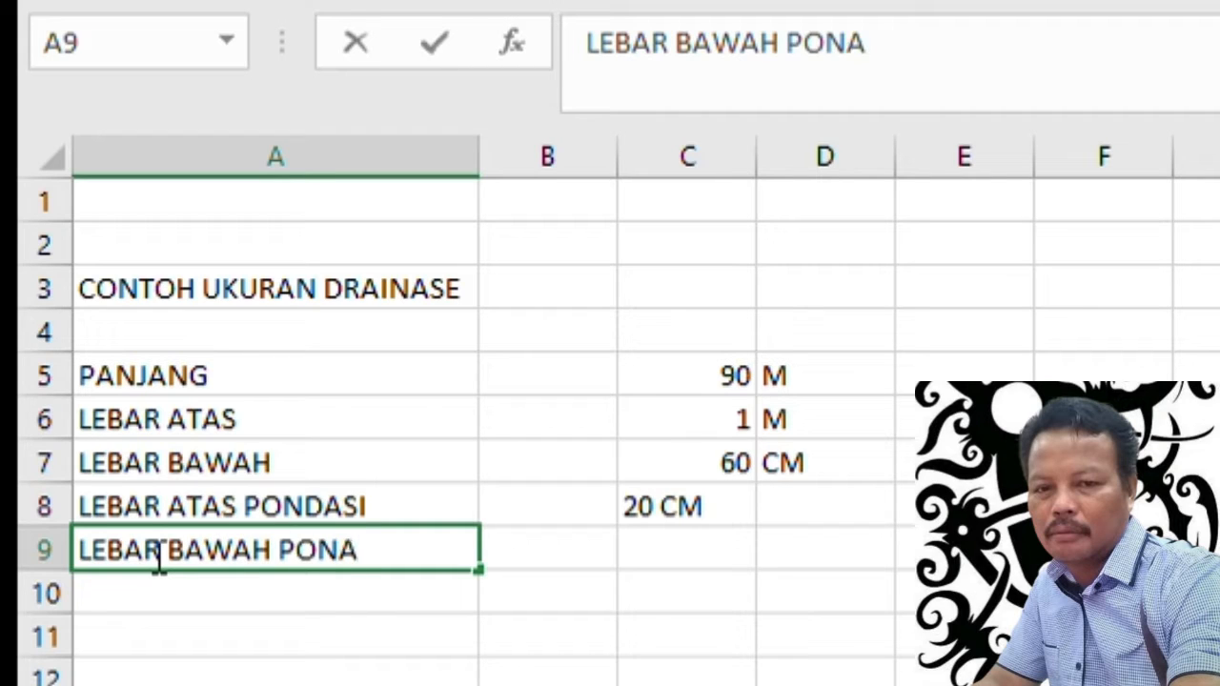
key(BackSpace)
text(DAS)
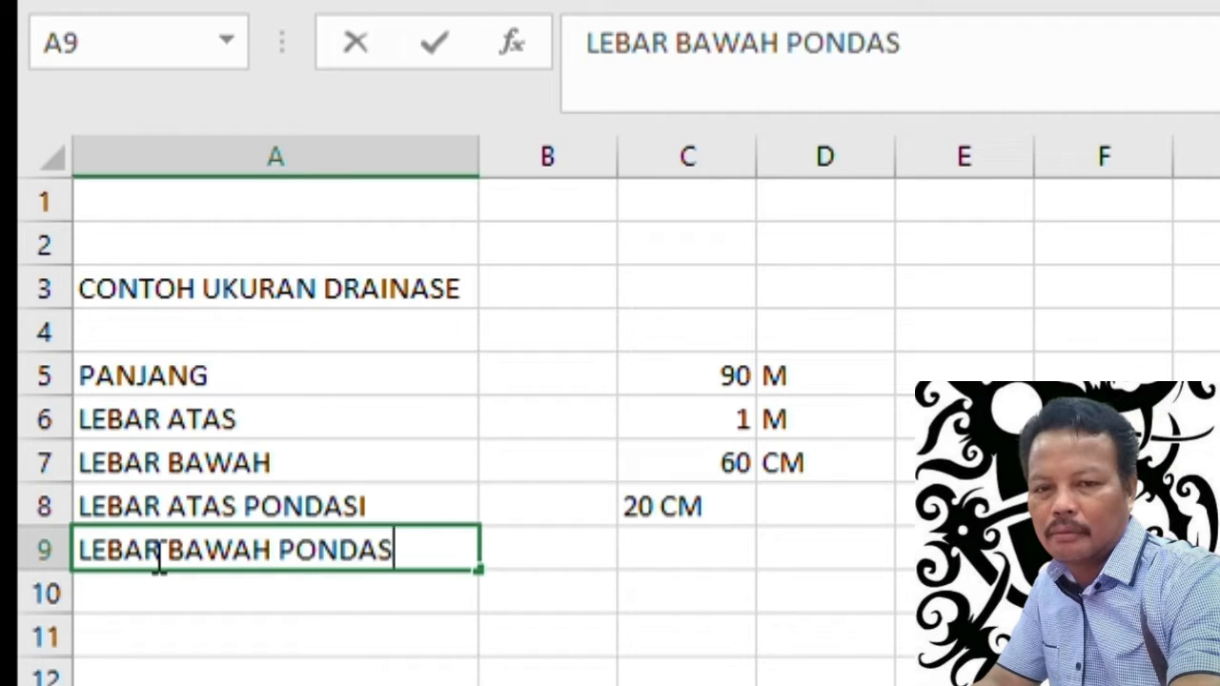
text(O)
key(BackSpace)
text(I)
- Give LEBAR BAWAH PONDASI its size with 40 in C9 and the unit CM in D9
click(670, 545)
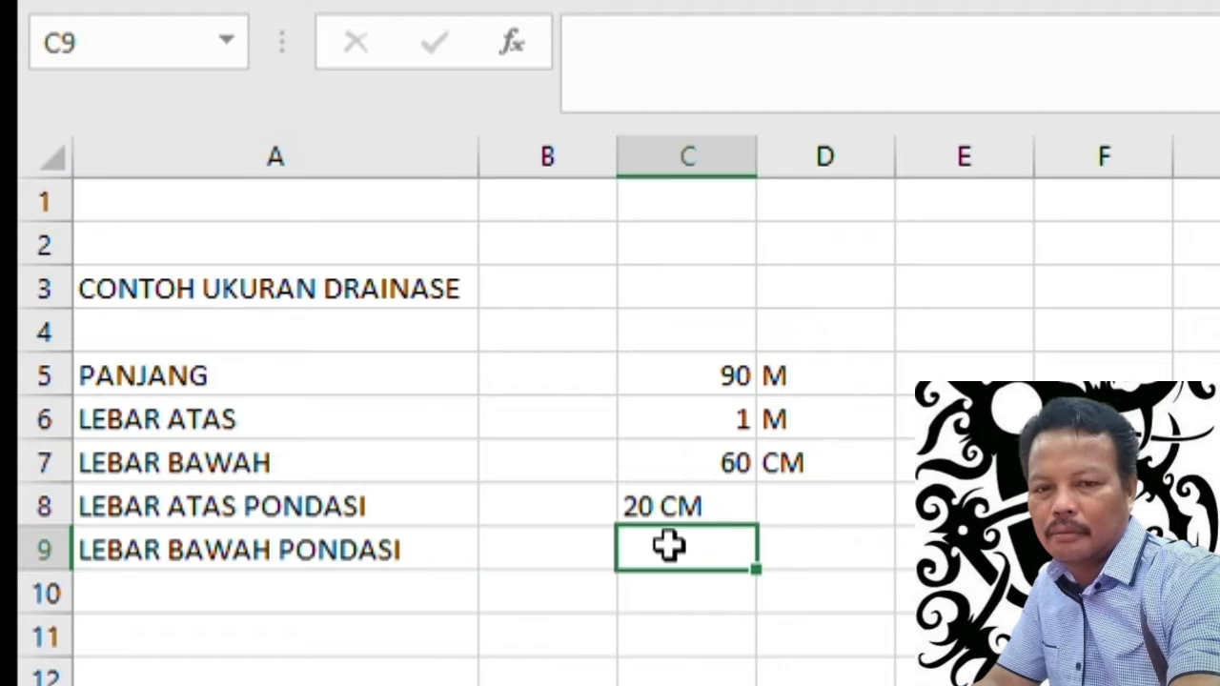
text(49)
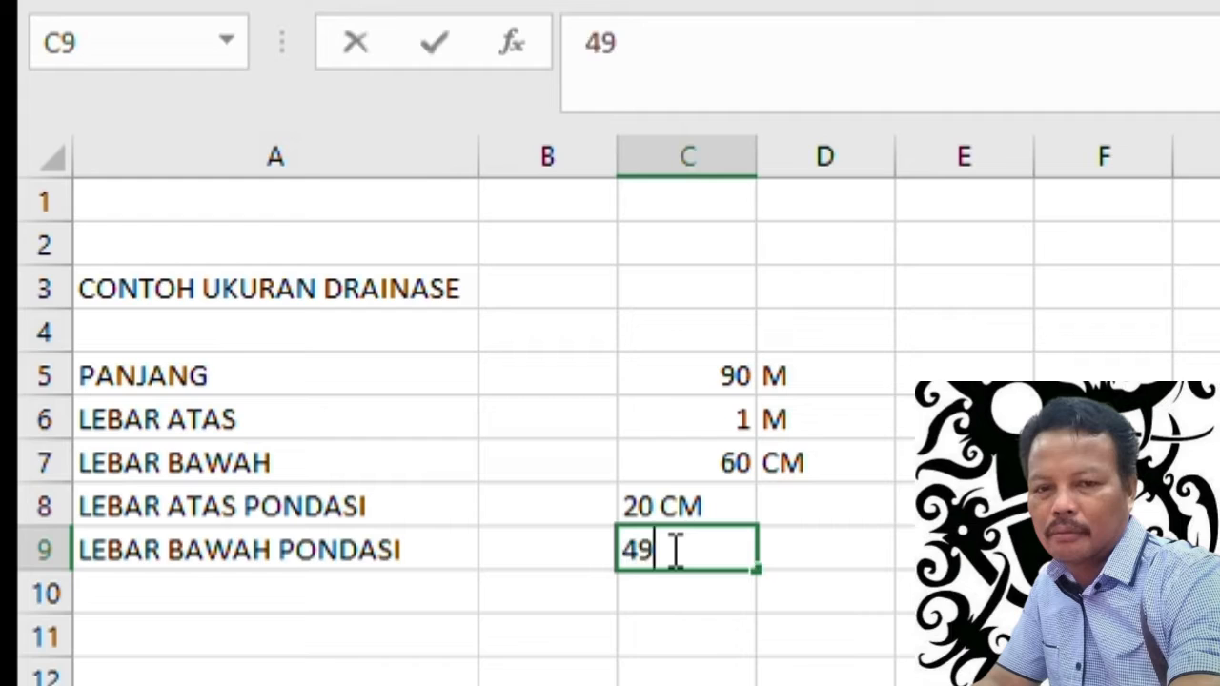
key(BackSpace)
text(0)
click(856, 546)
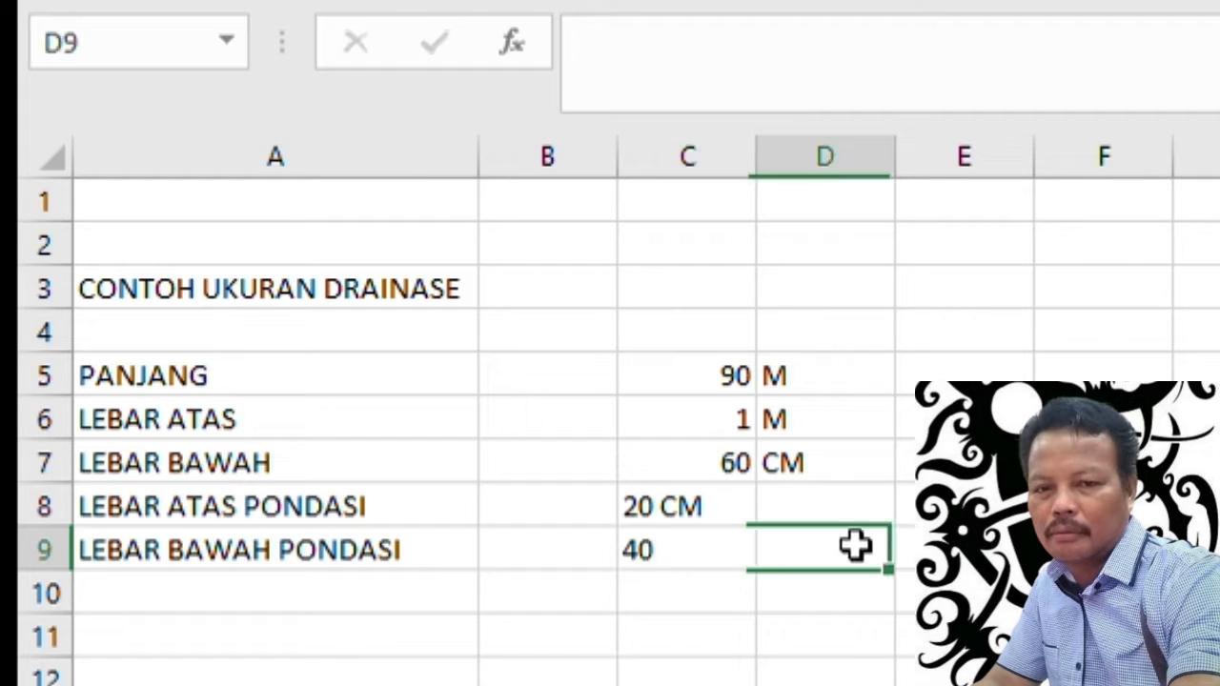
text(CM)
- Split the LEBAR ATAS PONDASI entry so C8 holds only 20 and D8 holds the unit CM
click(702, 517)
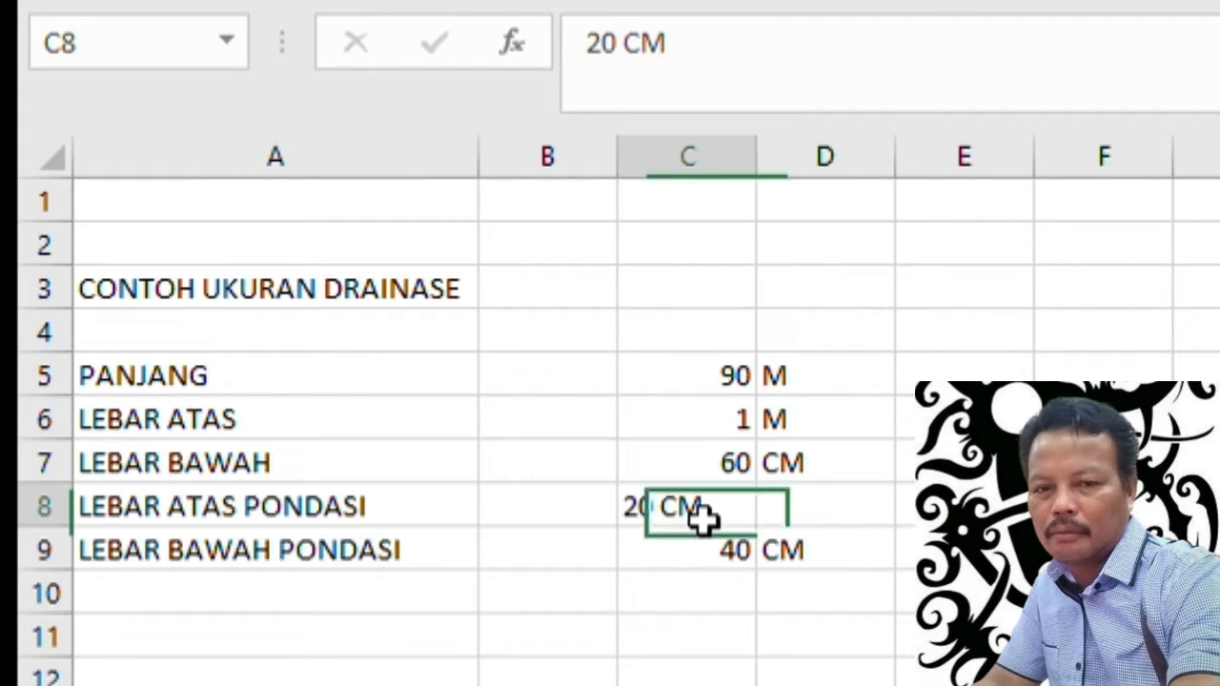
double_click(714, 531)
key(BackSpace)
key(BackSpace)
key(BackSpace)
click(859, 513)
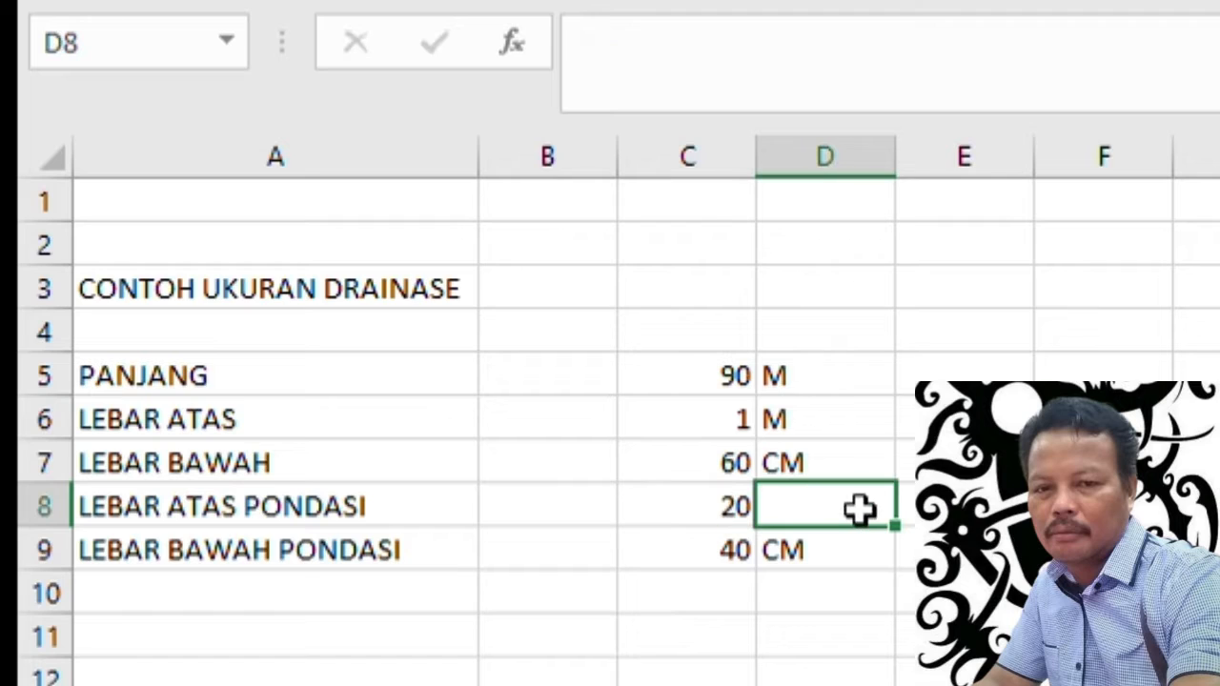
text(CM)
- Enter the label TINGGI PONDASI/DRAINASE in A10 for the foundation and drainage height
click(238, 601)
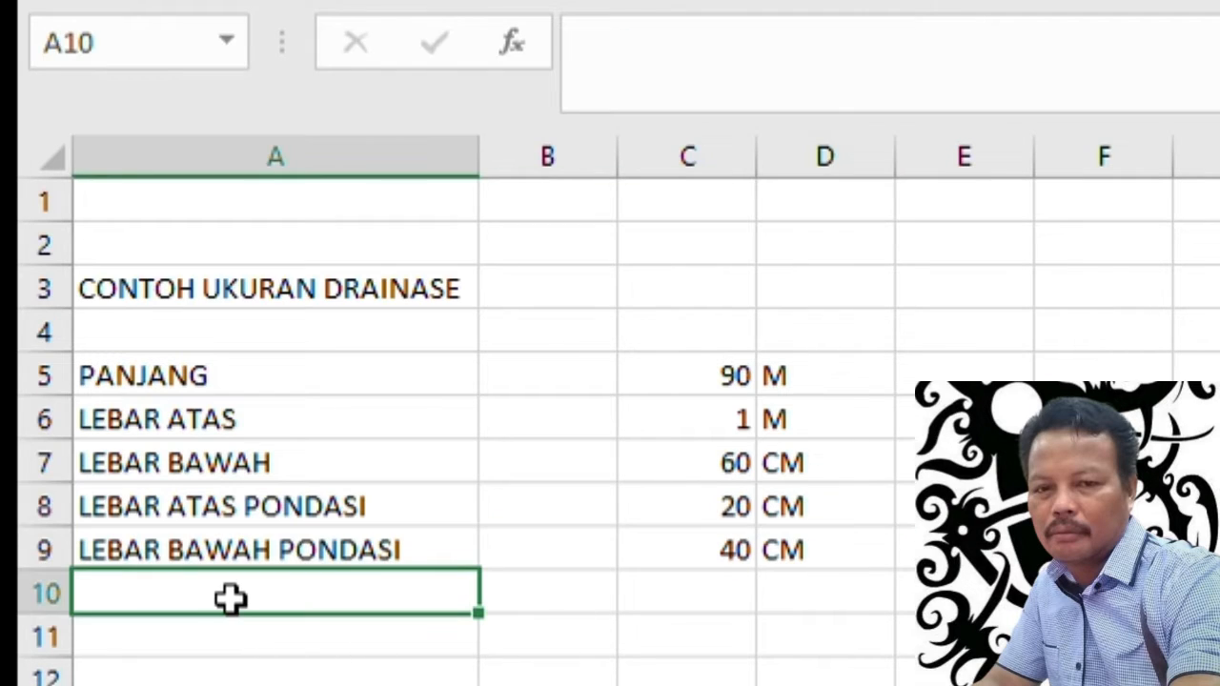
text(TING)
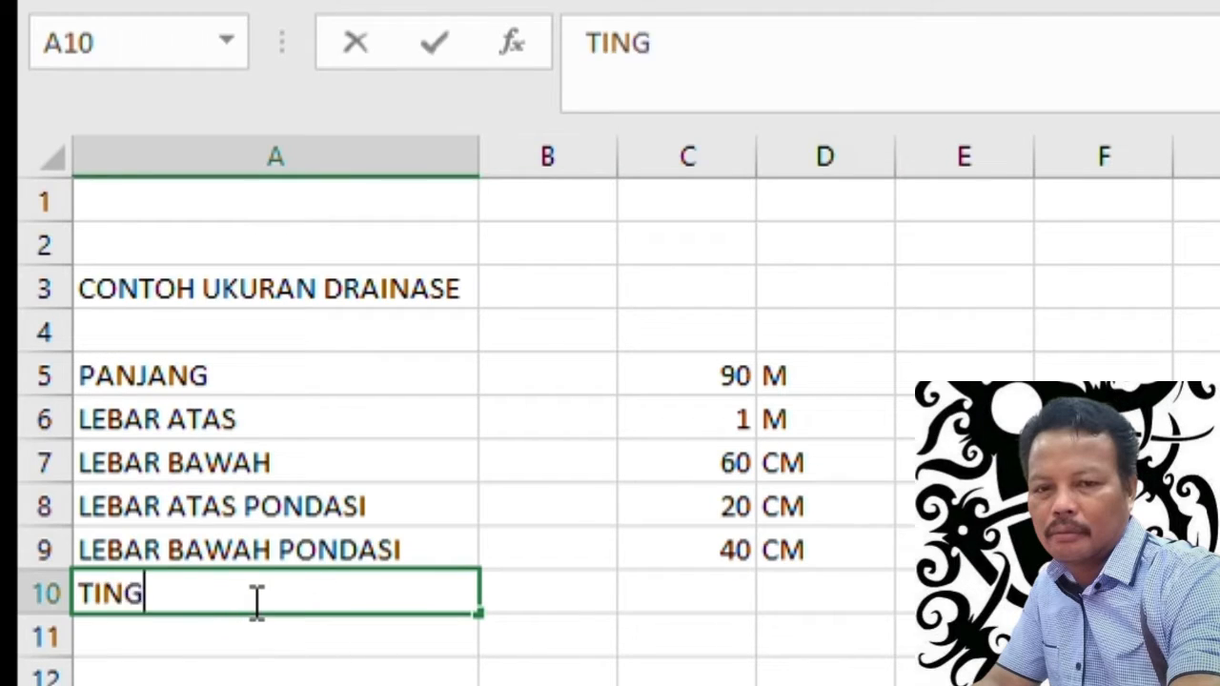
text(GI POND)
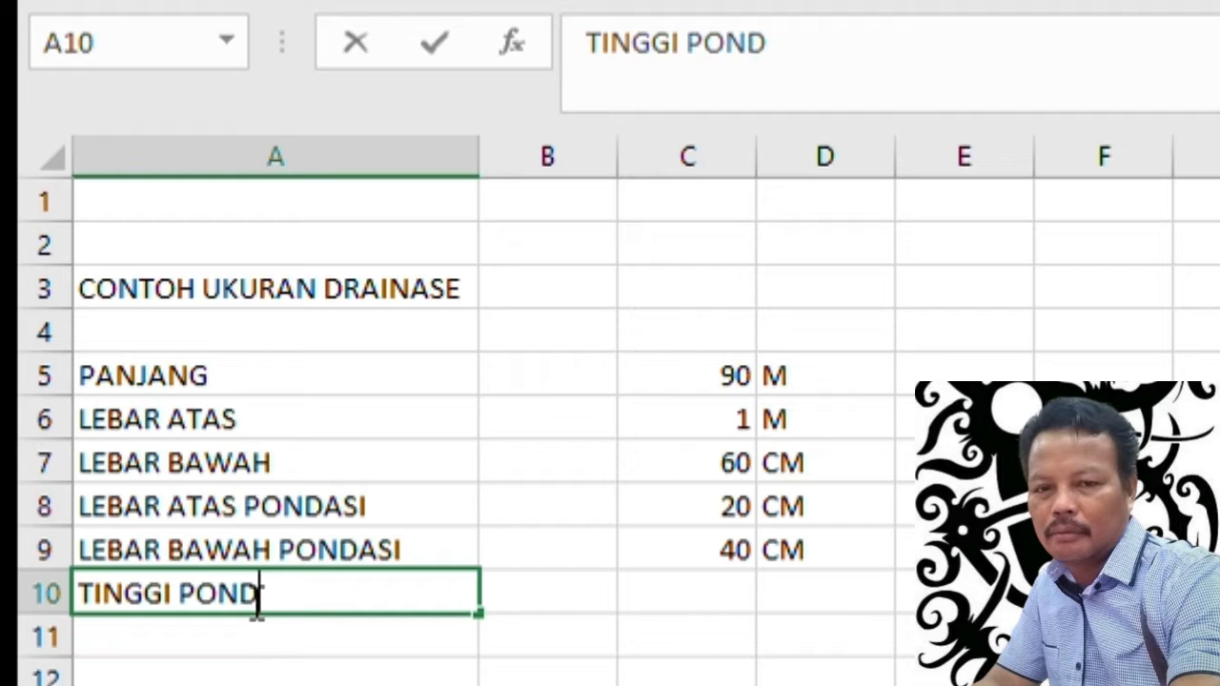
text(ASI)
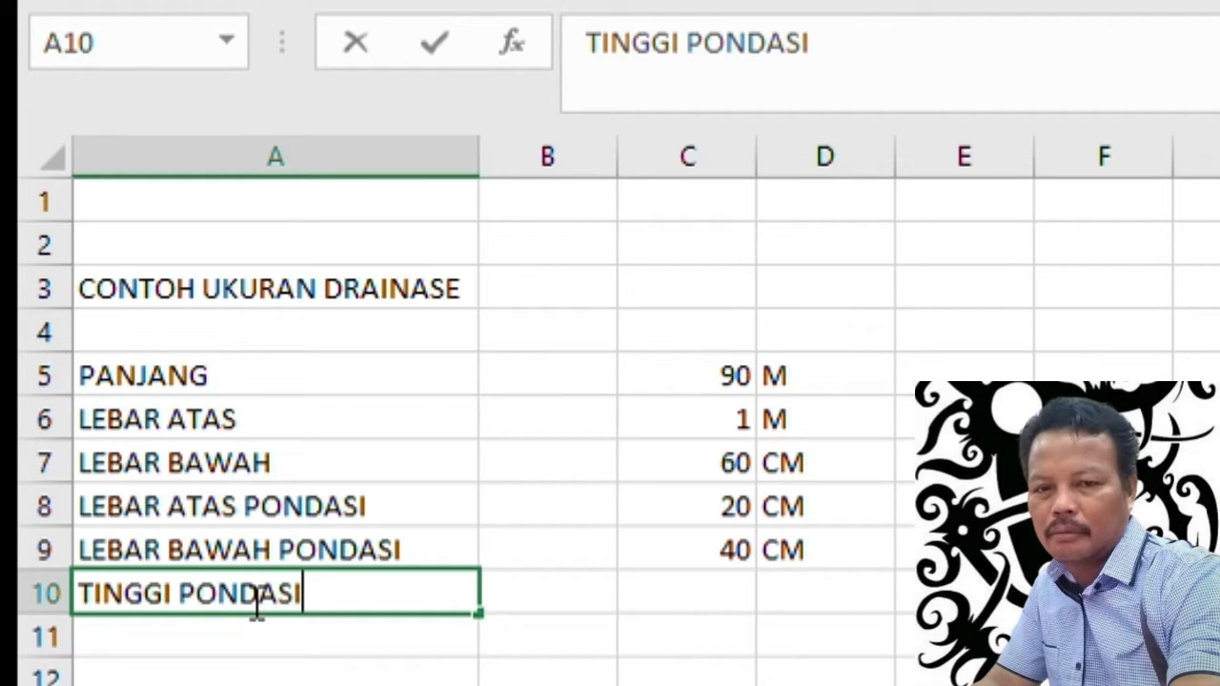
text(/DRAINASE)
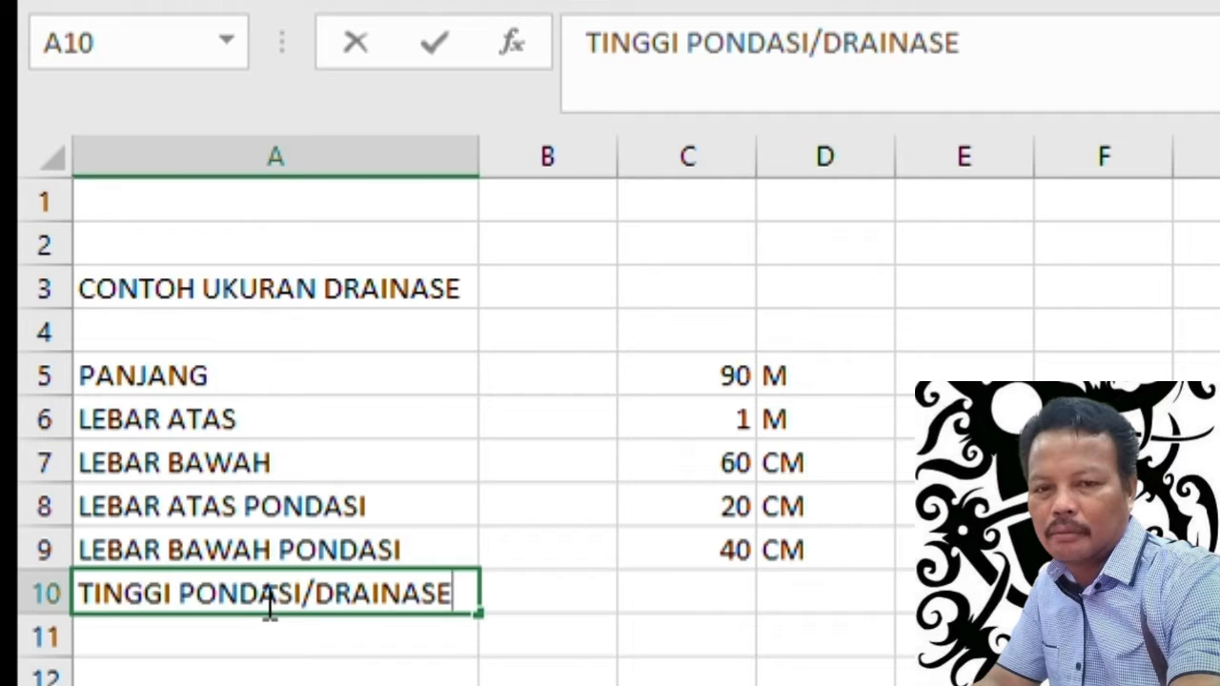
- Give TINGGI PONDASI/DRAINASE its size with 70 in C10 and the unit CM in D10
click(709, 595)
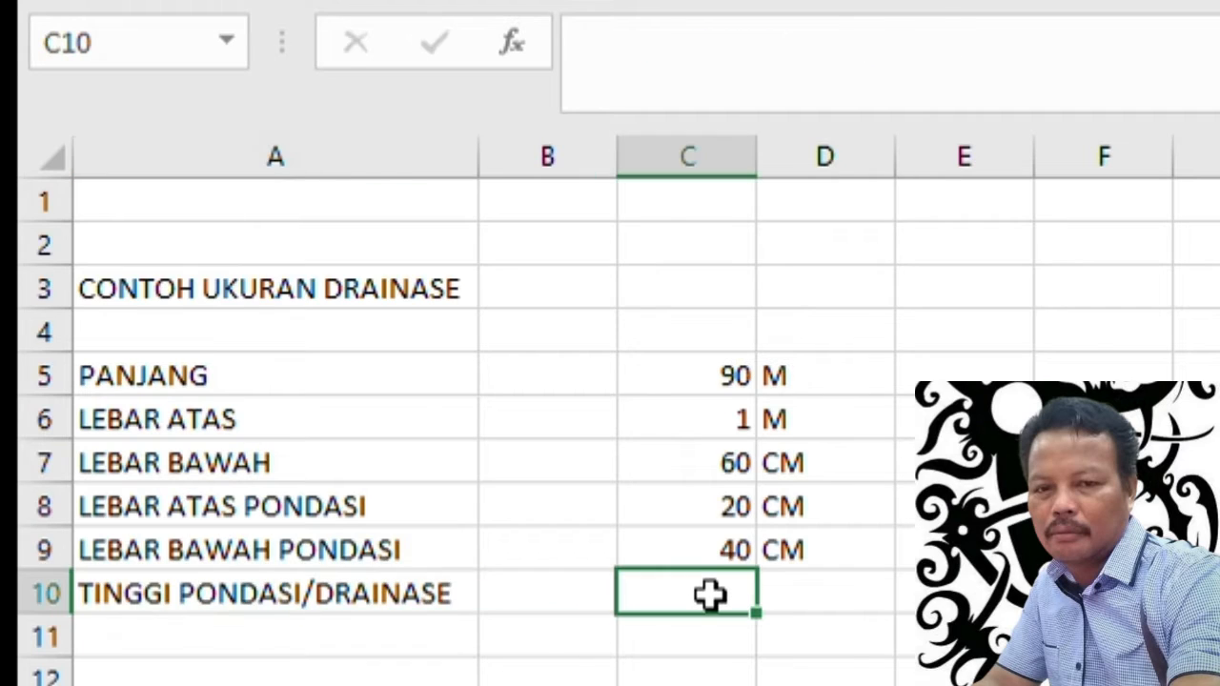
text(70)
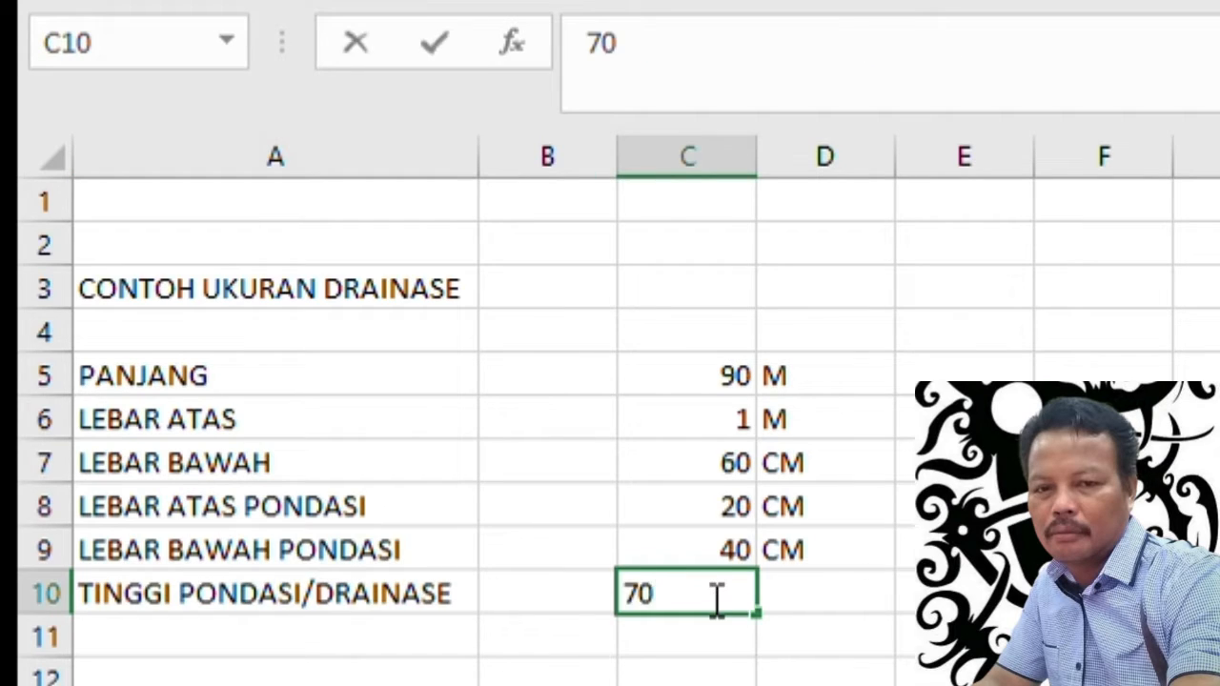
click(825, 583)
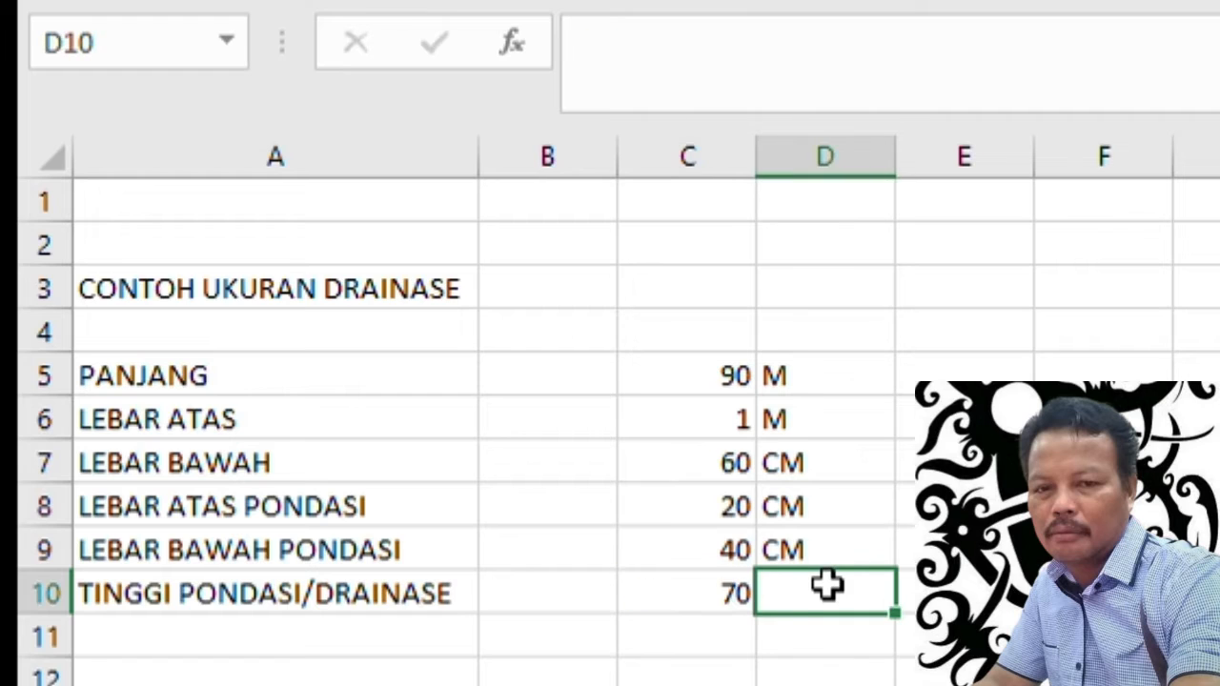
text(CM)
click(687, 685)
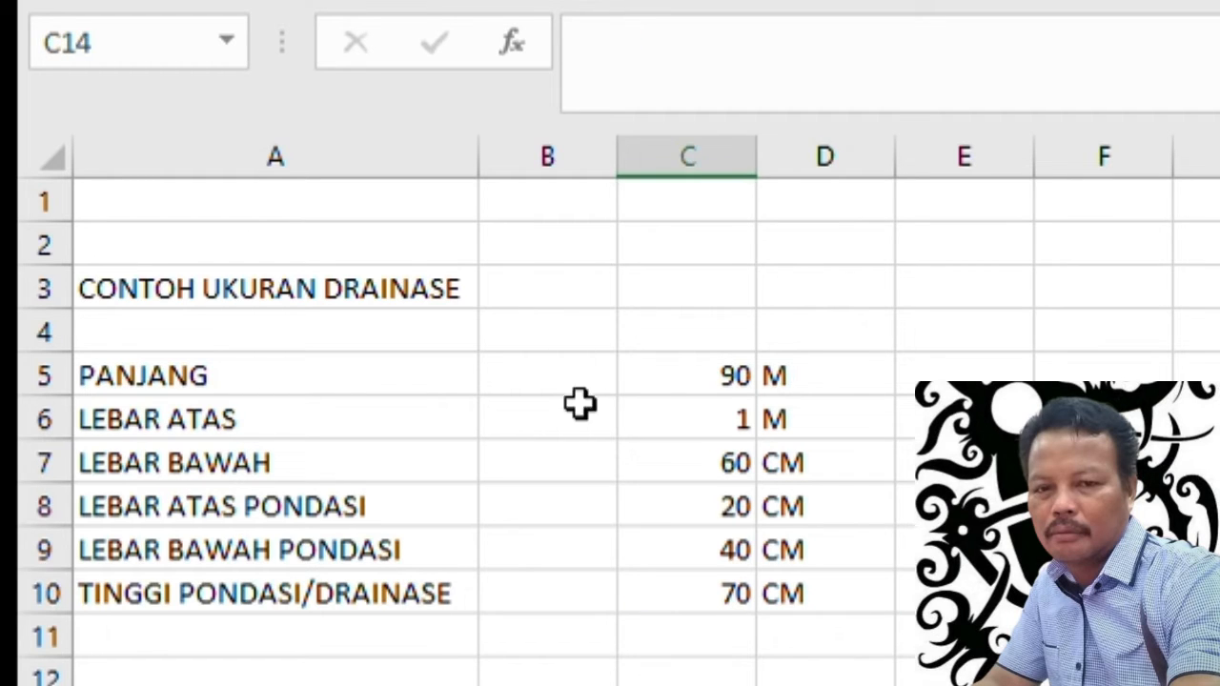
- Delete the empty column B so the values sit directly beside their labels
click(557, 159)
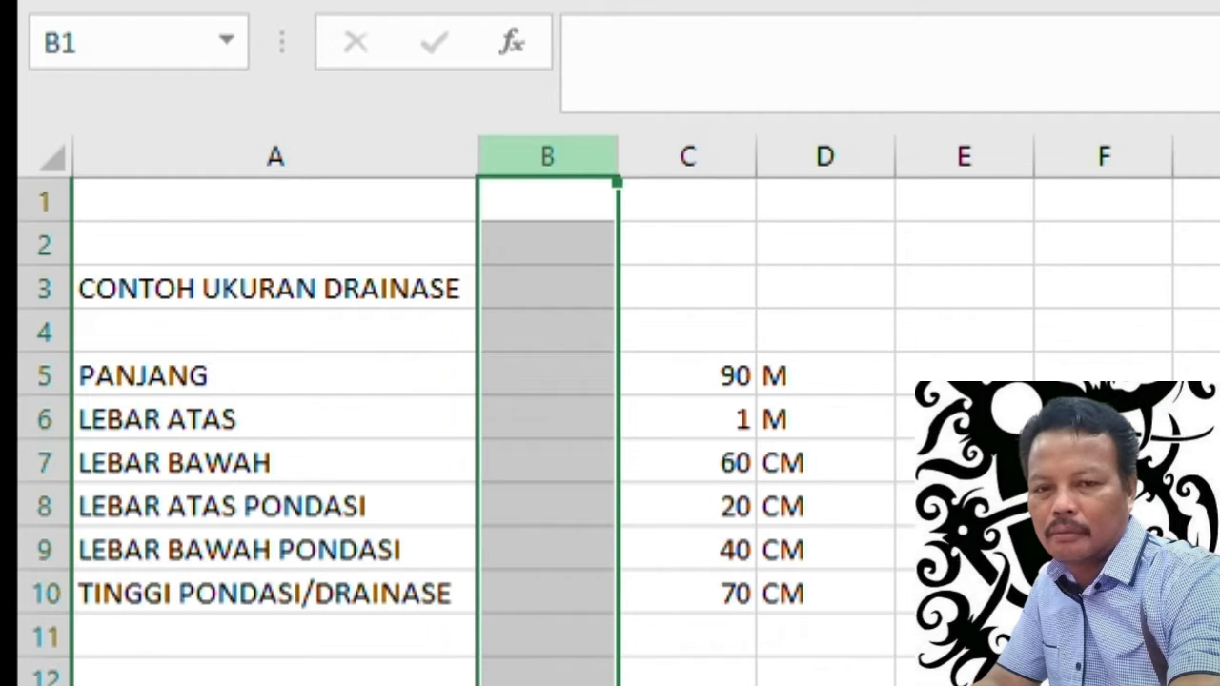
key(ctrl+minus)
drag(1104, 506, 1103, 550)
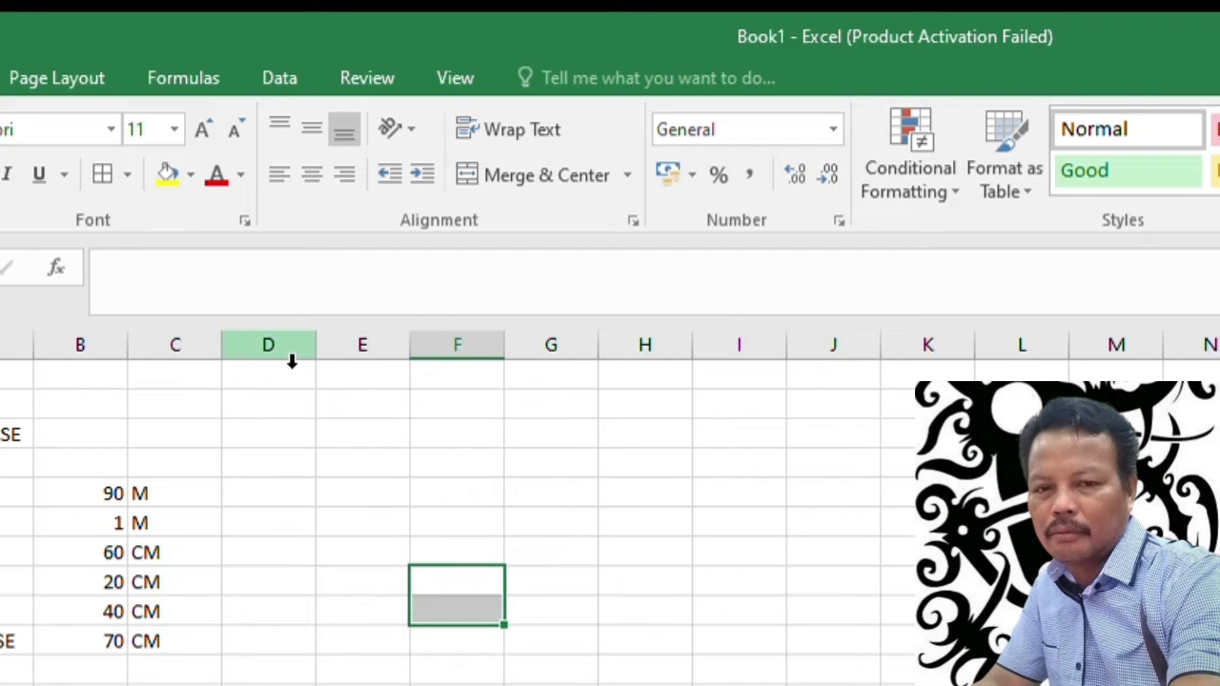
- Narrow columns D through W equally so their cells form a grid of small squares for the drawing
drag(291, 354, 1215, 333)
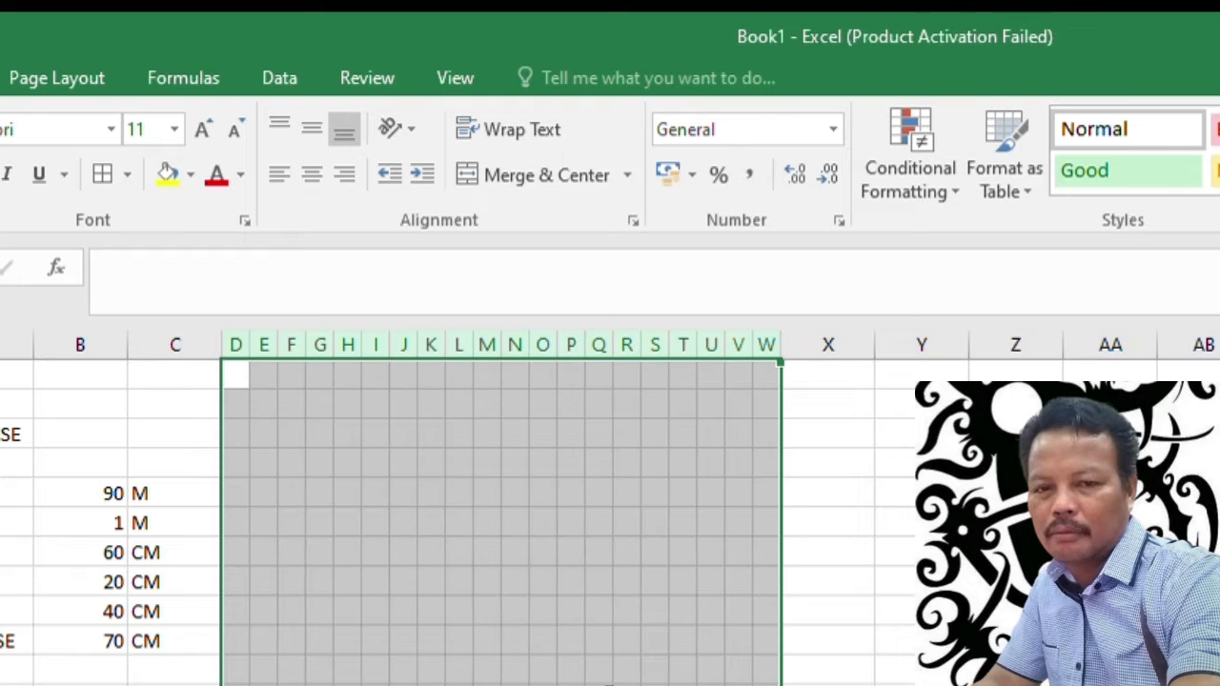
click(347, 491)
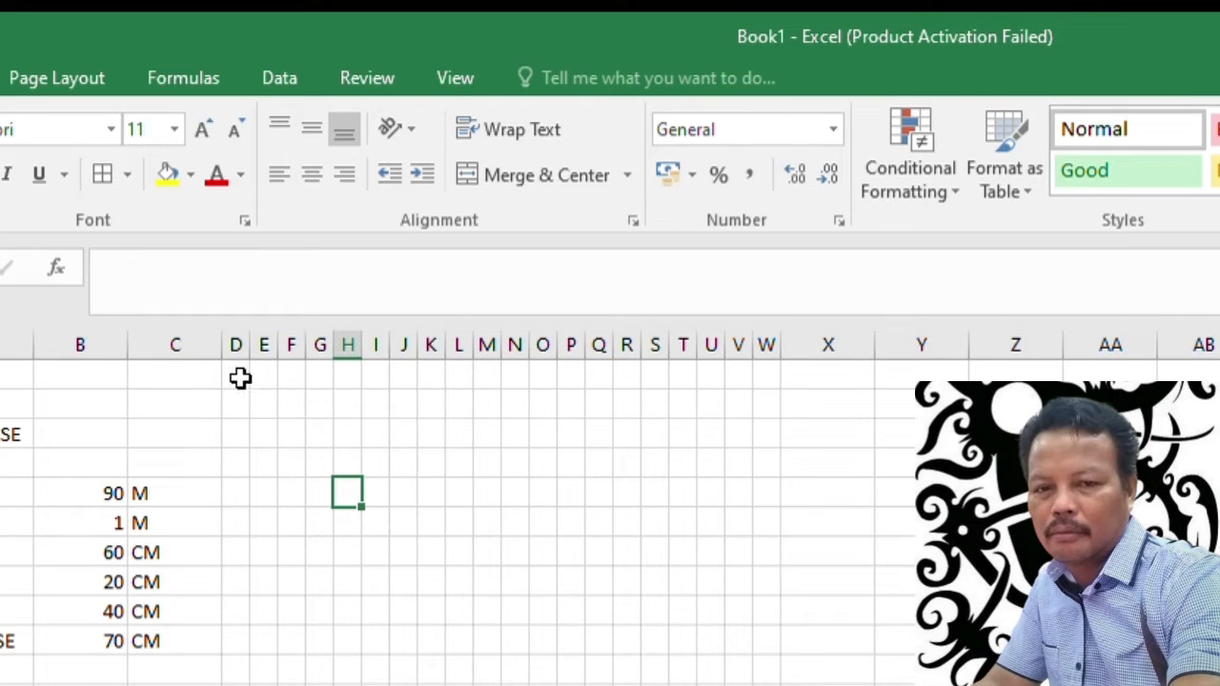
click(237, 410)
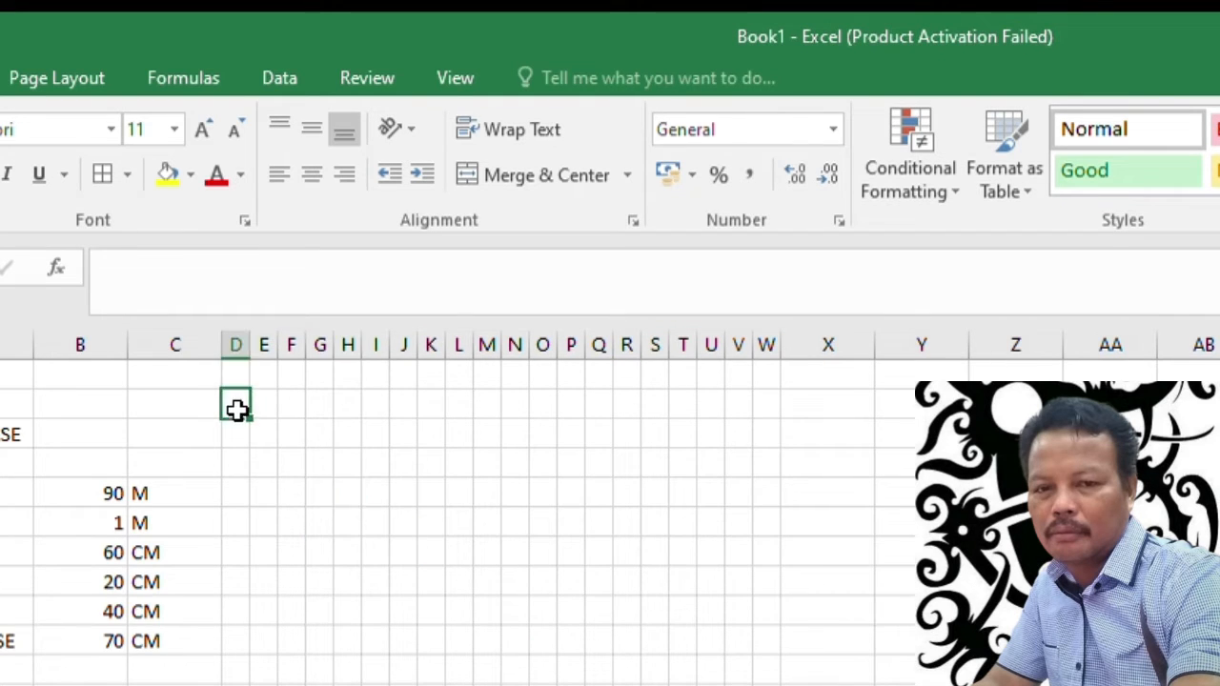
click(266, 406)
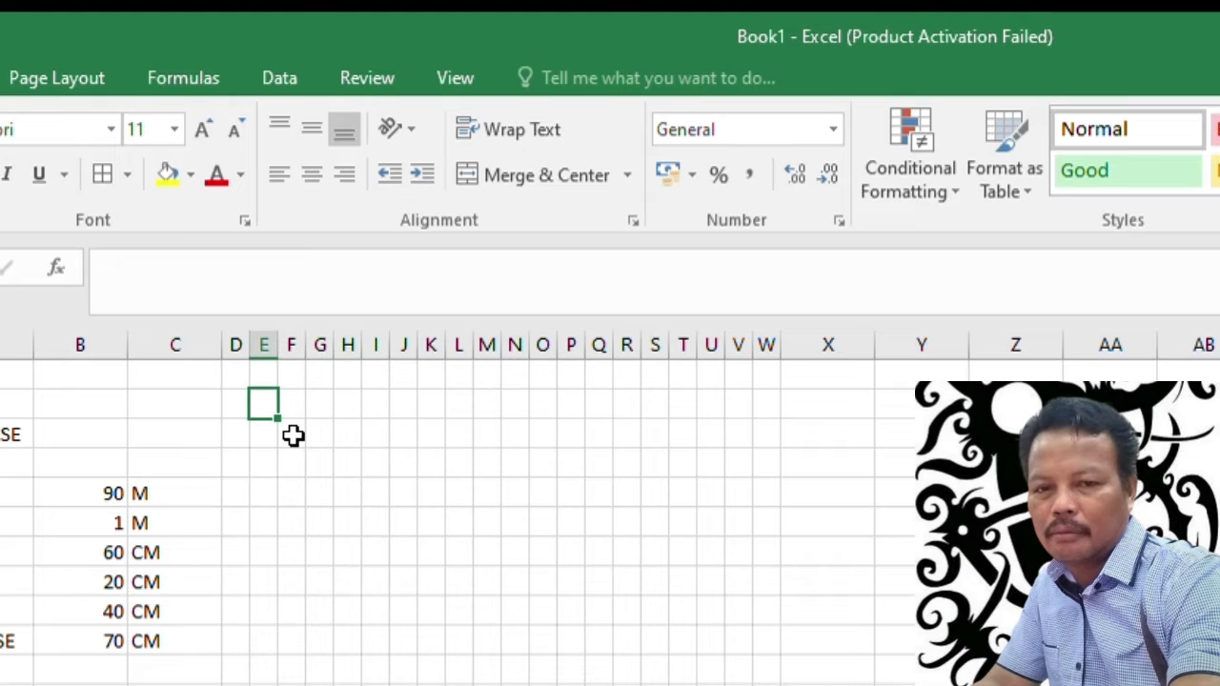
click(340, 494)
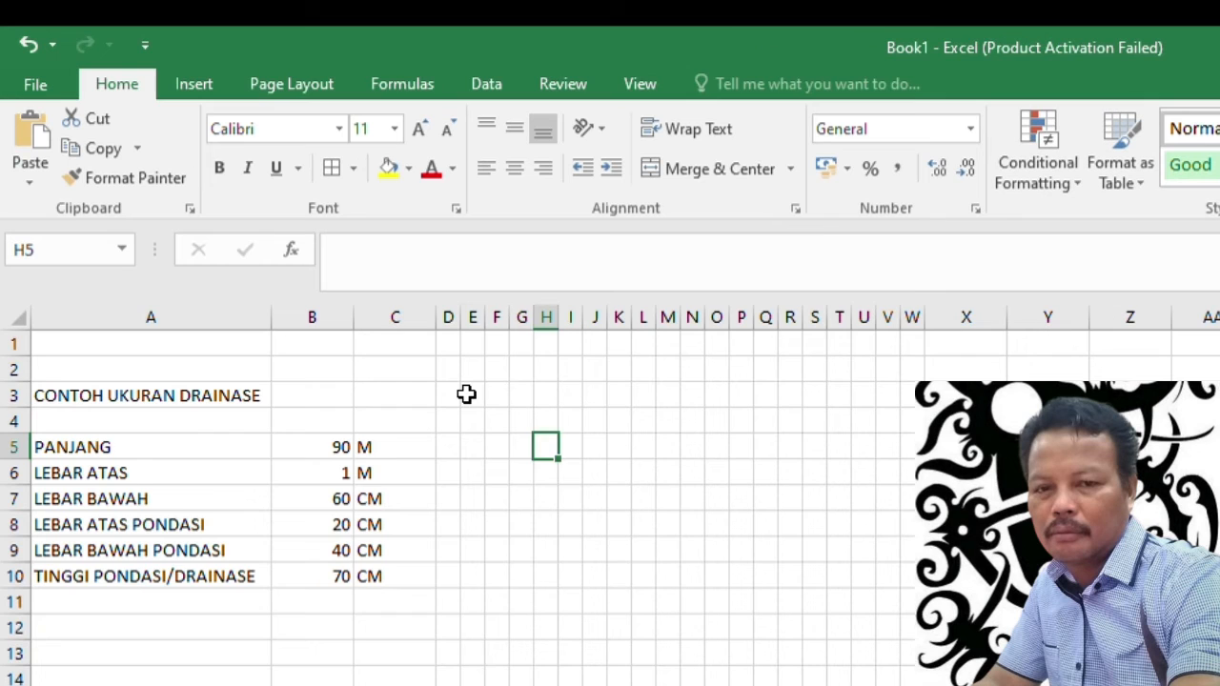
- Draw a top border across E3:F3 and label it 20 CM in the merged and centred cells E2:F2
drag(257, 434, 283, 433)
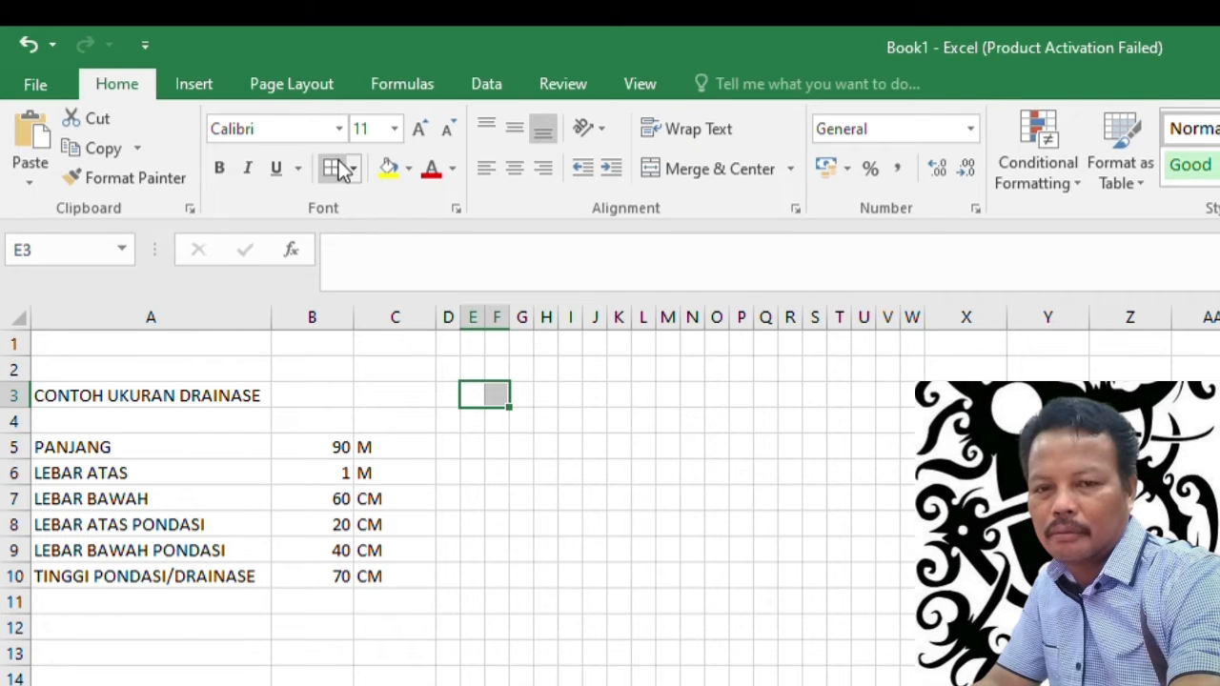
click(667, 626)
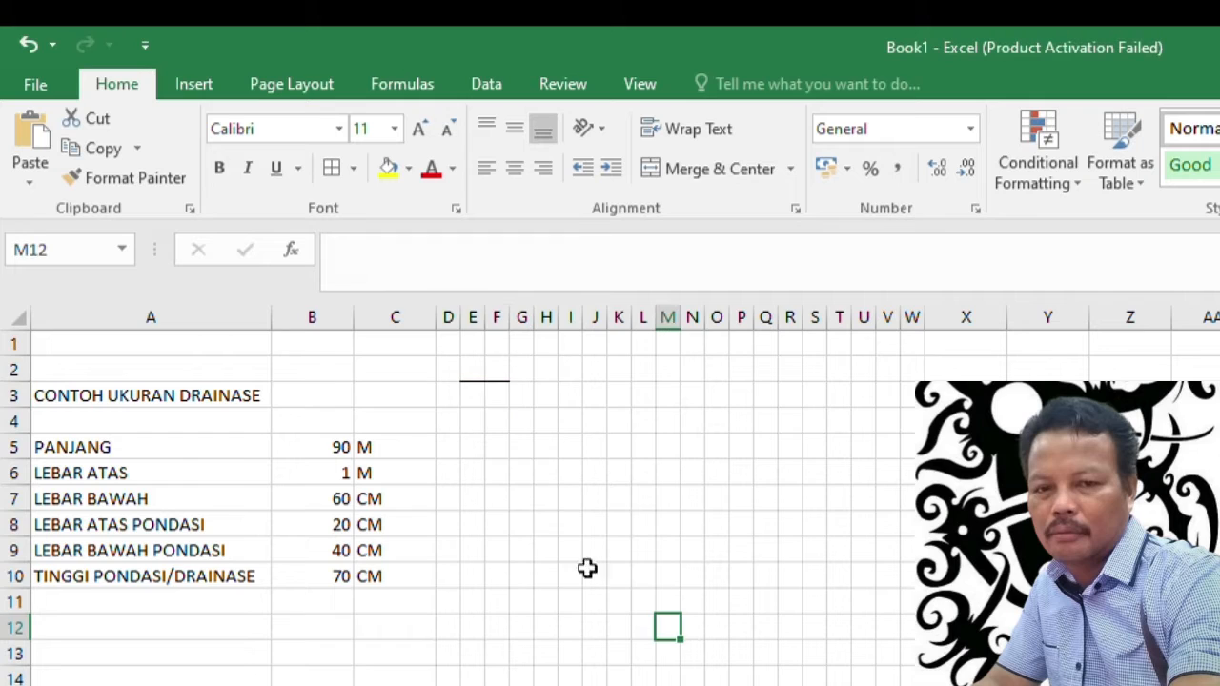
click(493, 371)
click(476, 367)
drag(475, 367, 498, 369)
click(711, 172)
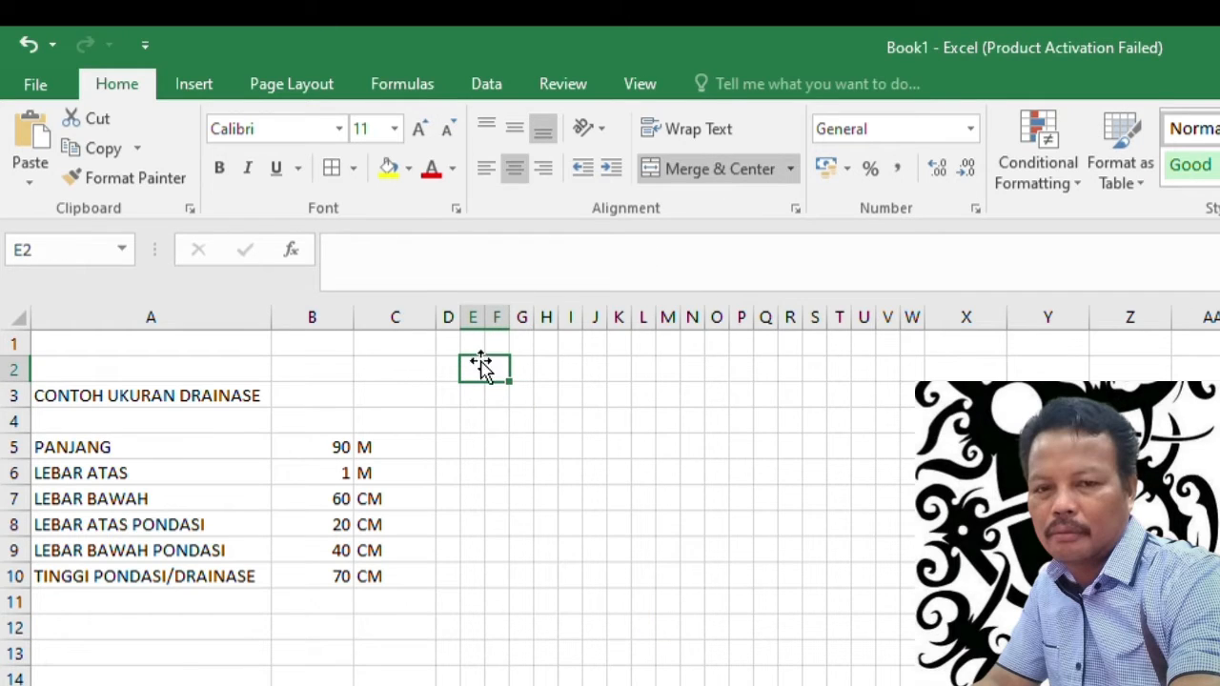
text(20 CM)
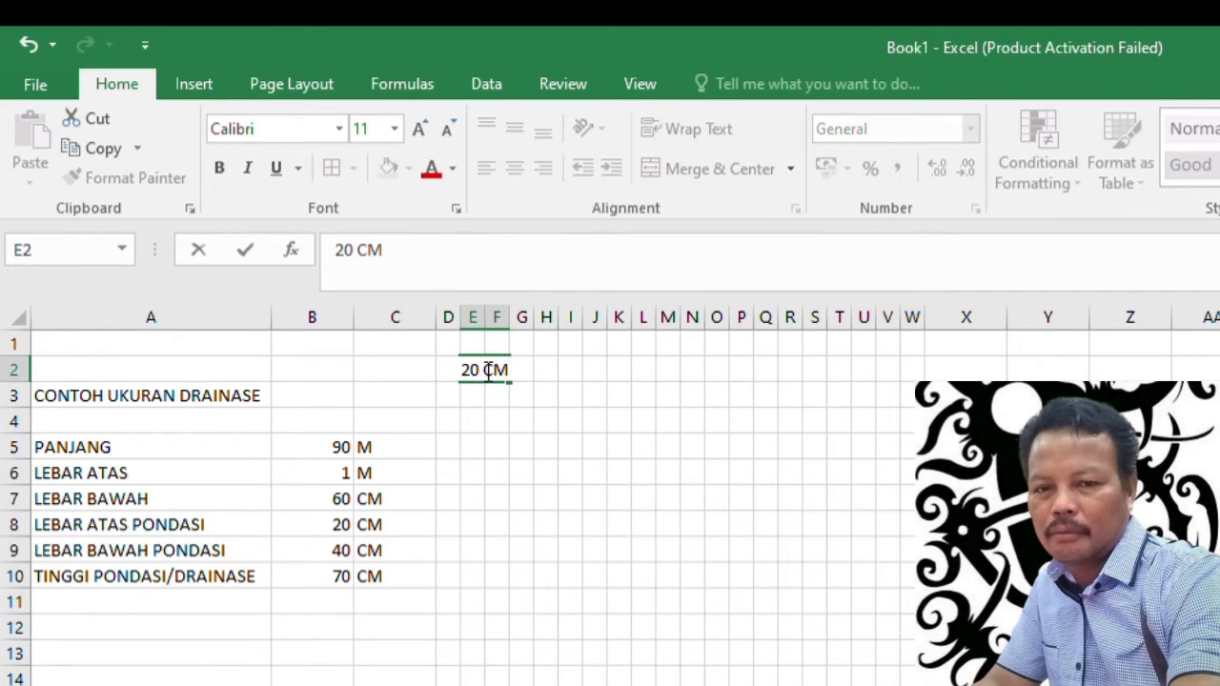
click(521, 446)
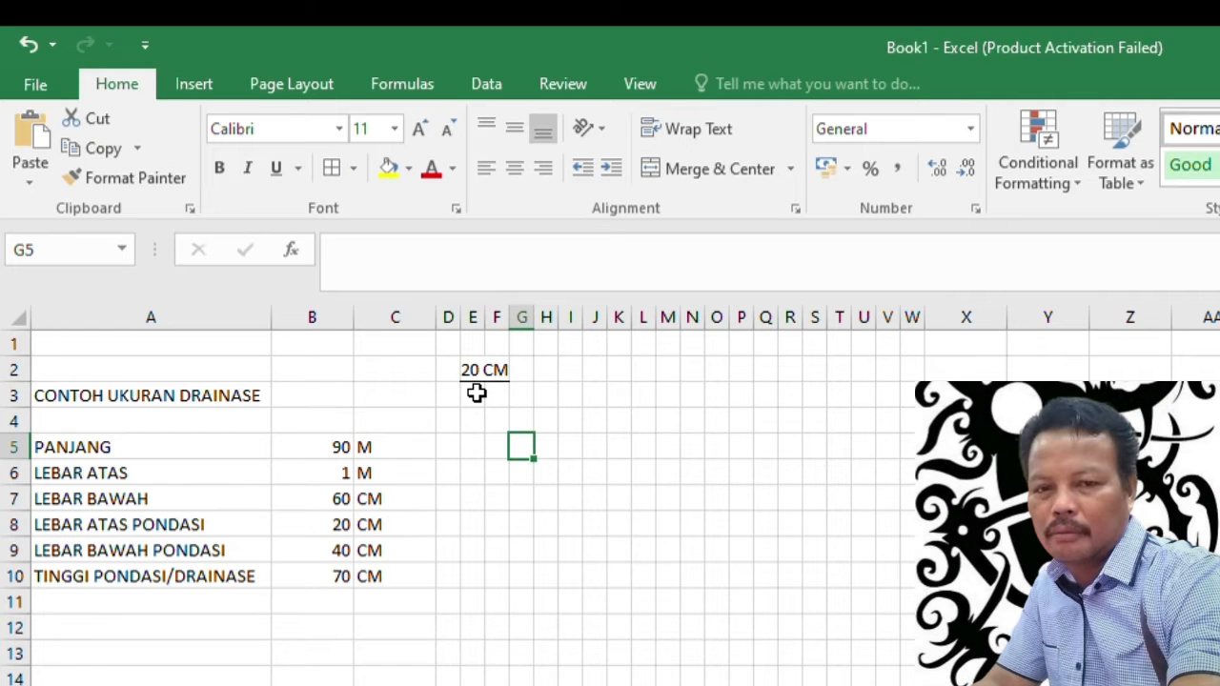
- Draw the foundation's vertical outer side with a left border along E3:E9
click(55, 577)
click(324, 576)
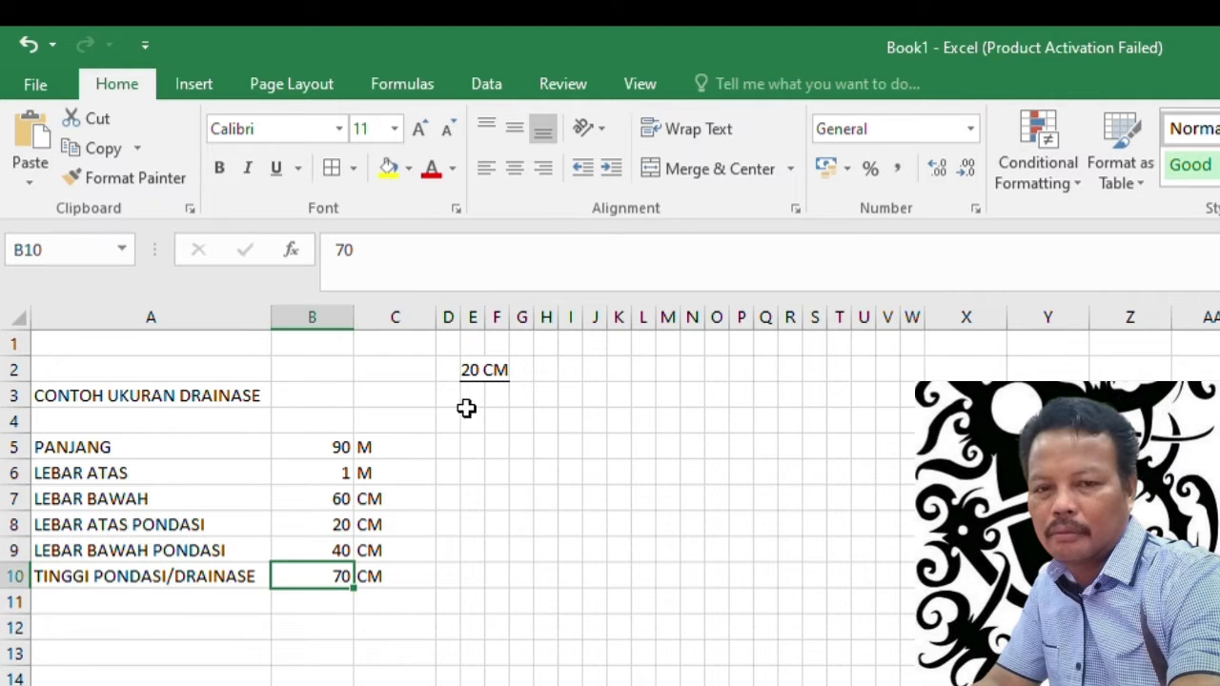
drag(466, 408, 464, 548)
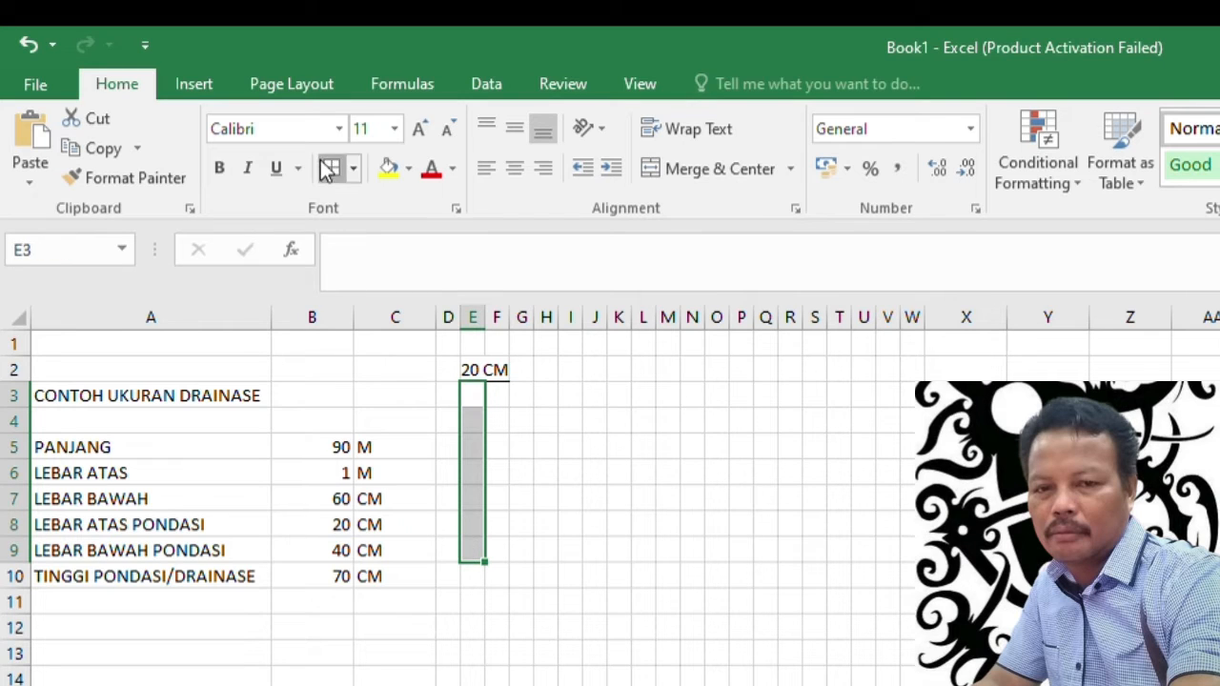
click(699, 668)
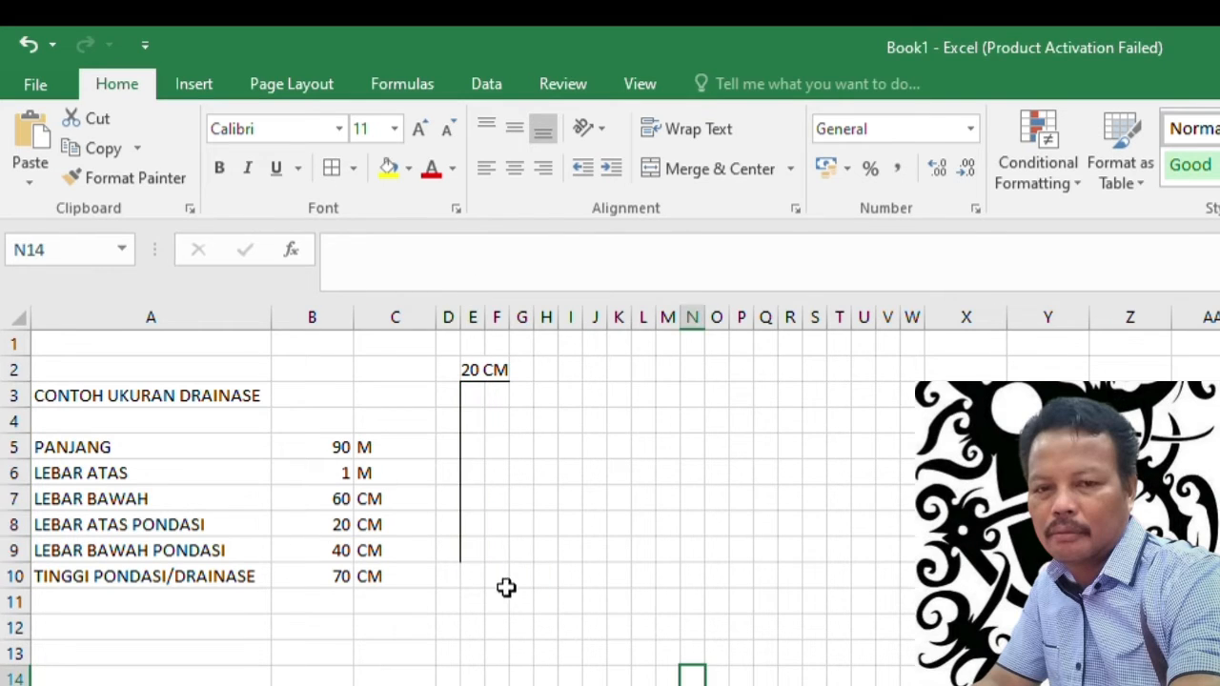
- Draw the first foundation's base with a bottom border along E9:H9 to represent the 40 cm bottom width
click(57, 550)
click(320, 550)
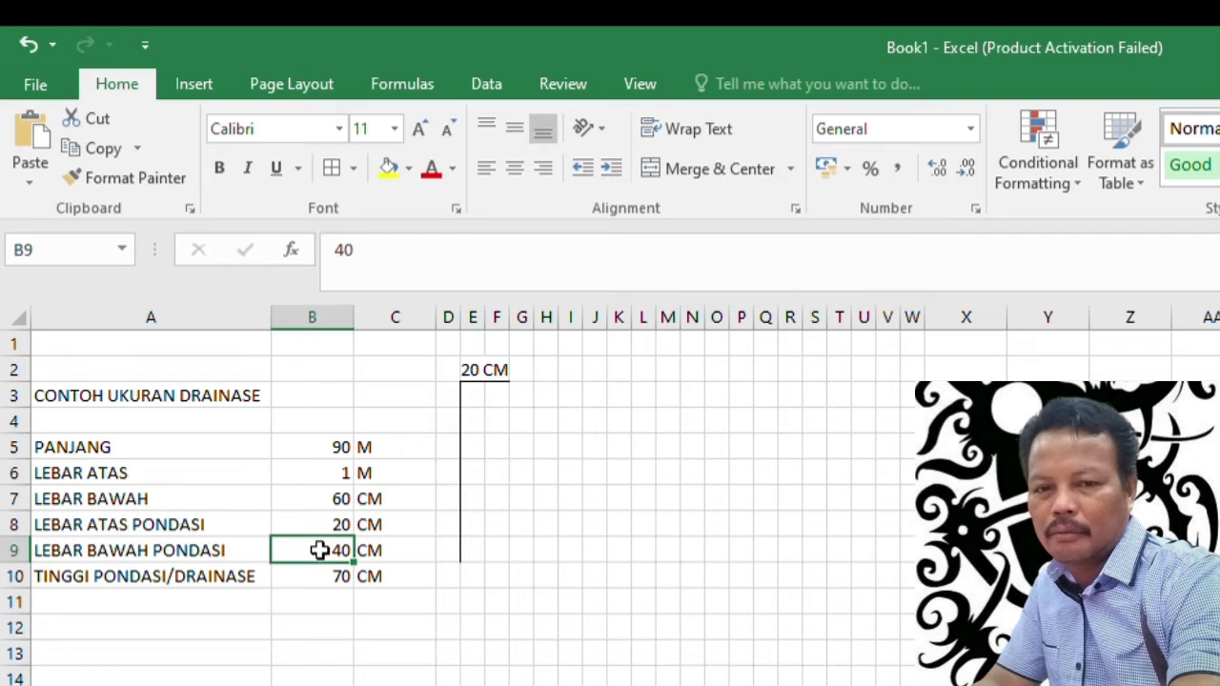
drag(473, 548, 536, 544)
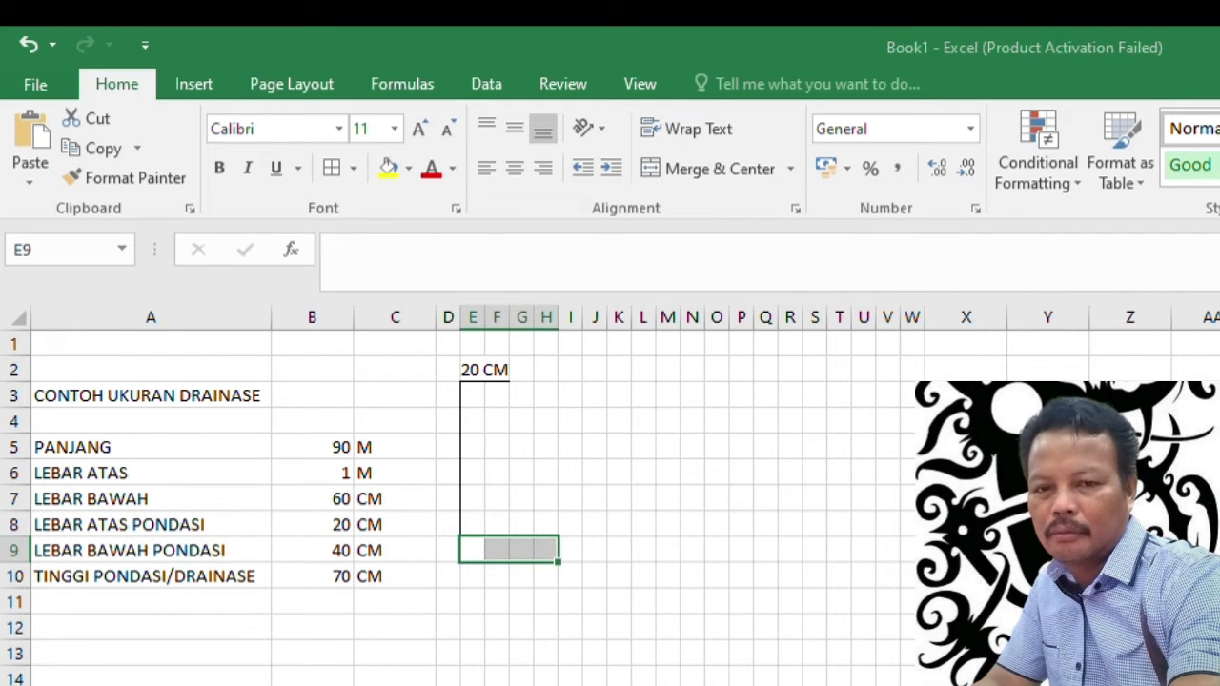
click(695, 653)
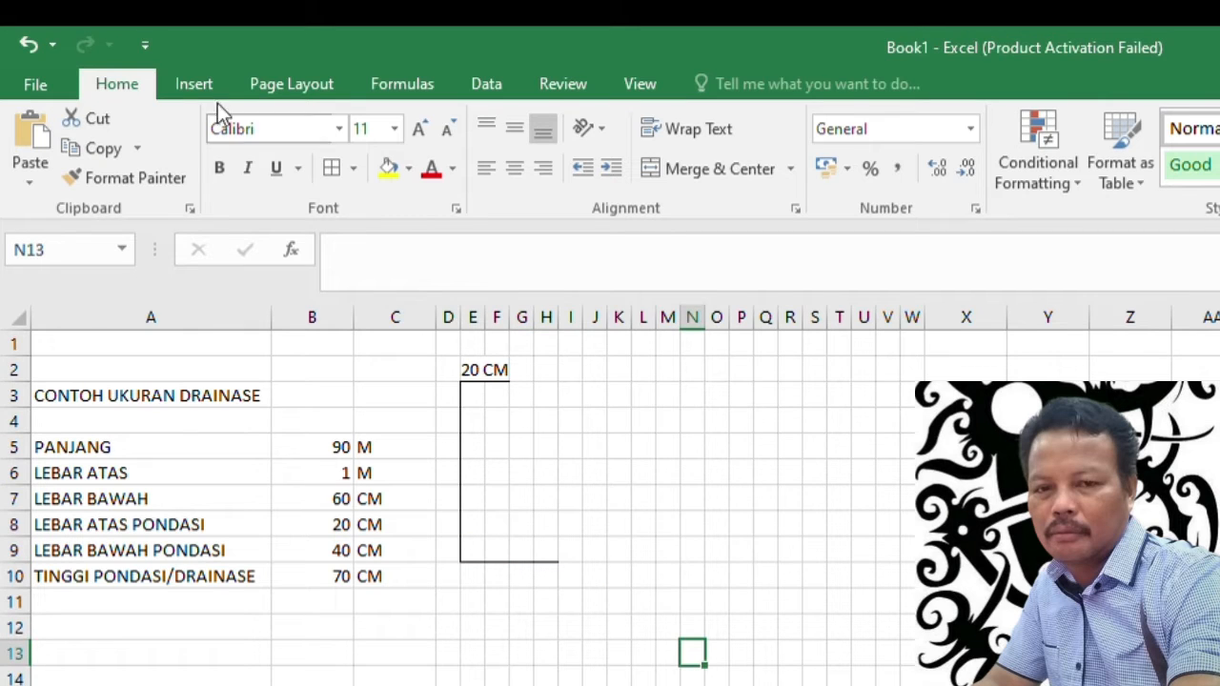
- Draw a black straight line from the top-right corner of F3 to the bottom-right corner of H9 as the foundation's sloping side
click(194, 82)
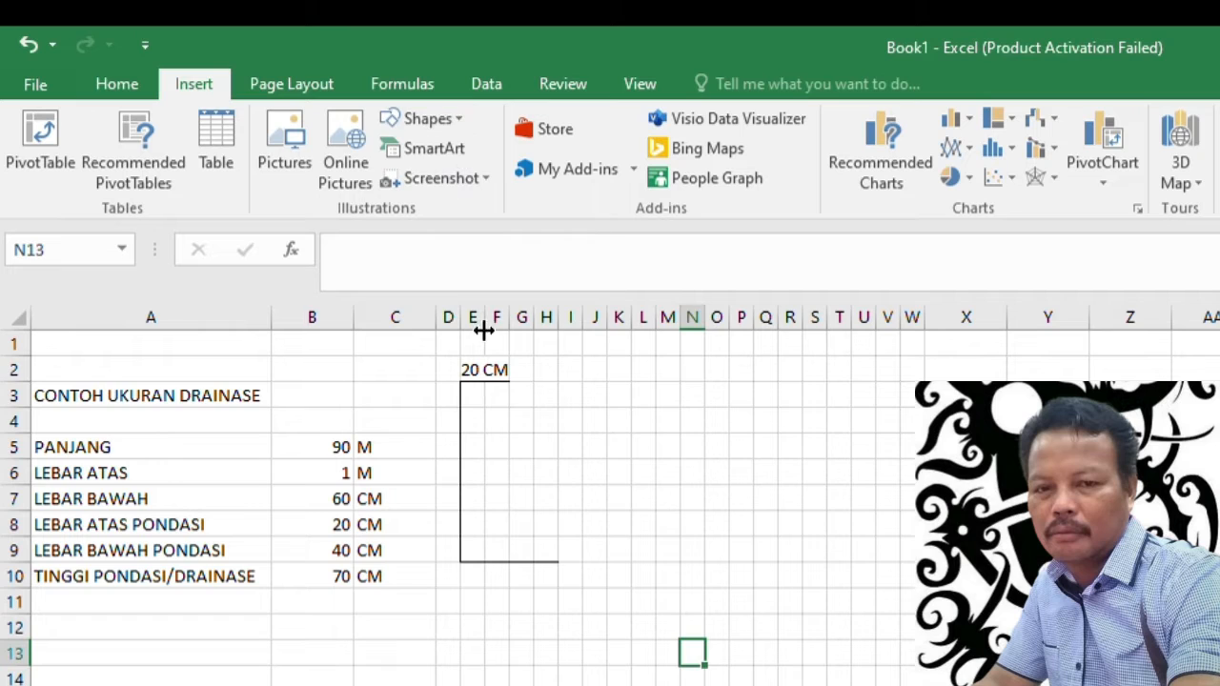
drag(509, 383, 558, 563)
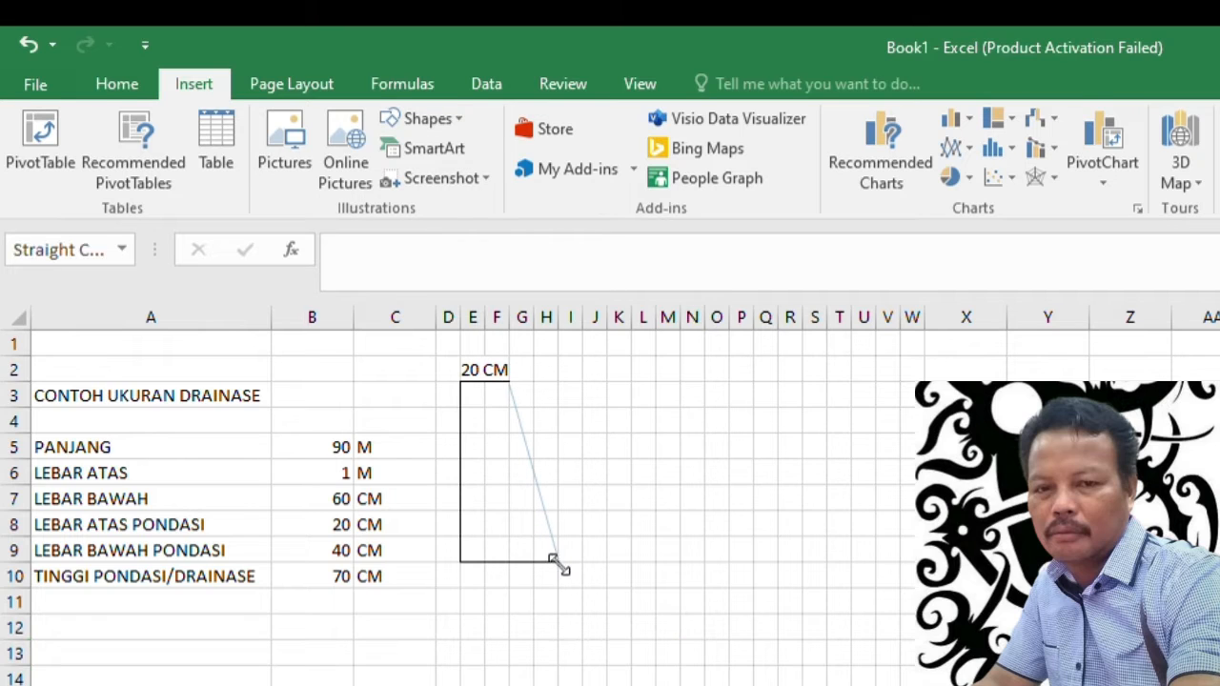
click(345, 132)
click(642, 466)
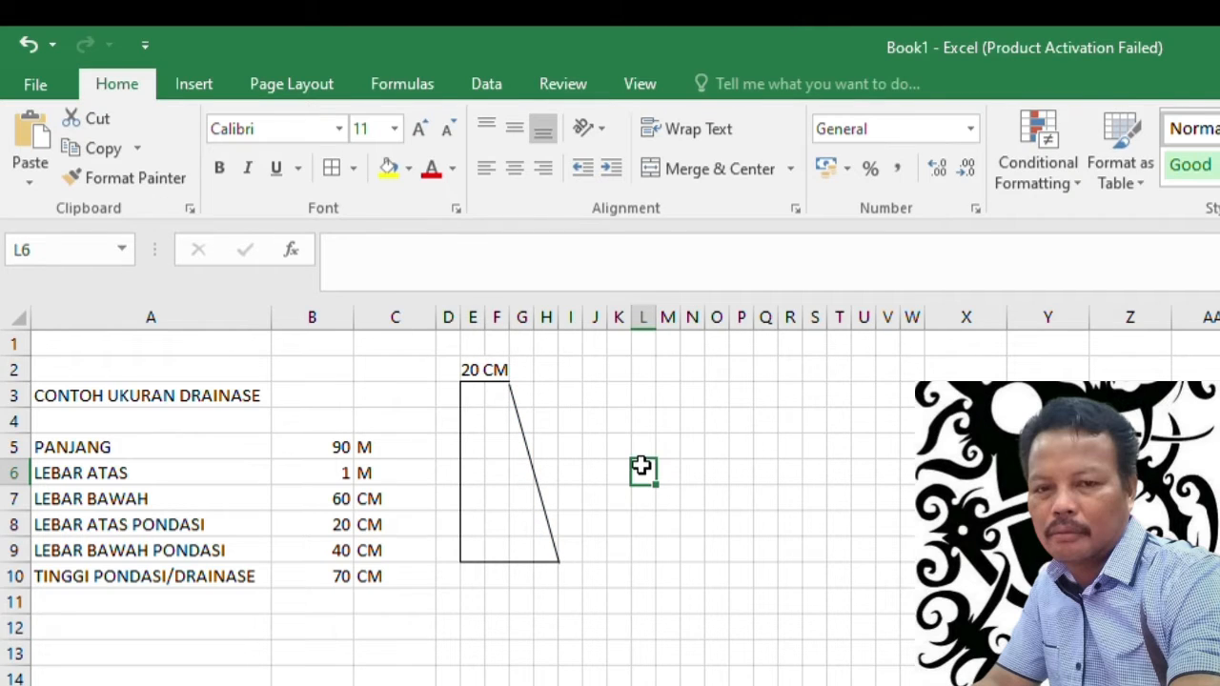
- Label the foundation's height 70 CM in D6 and its base 40 CM in the merged and centred cells F10:G10
click(445, 471)
text(70 CM)
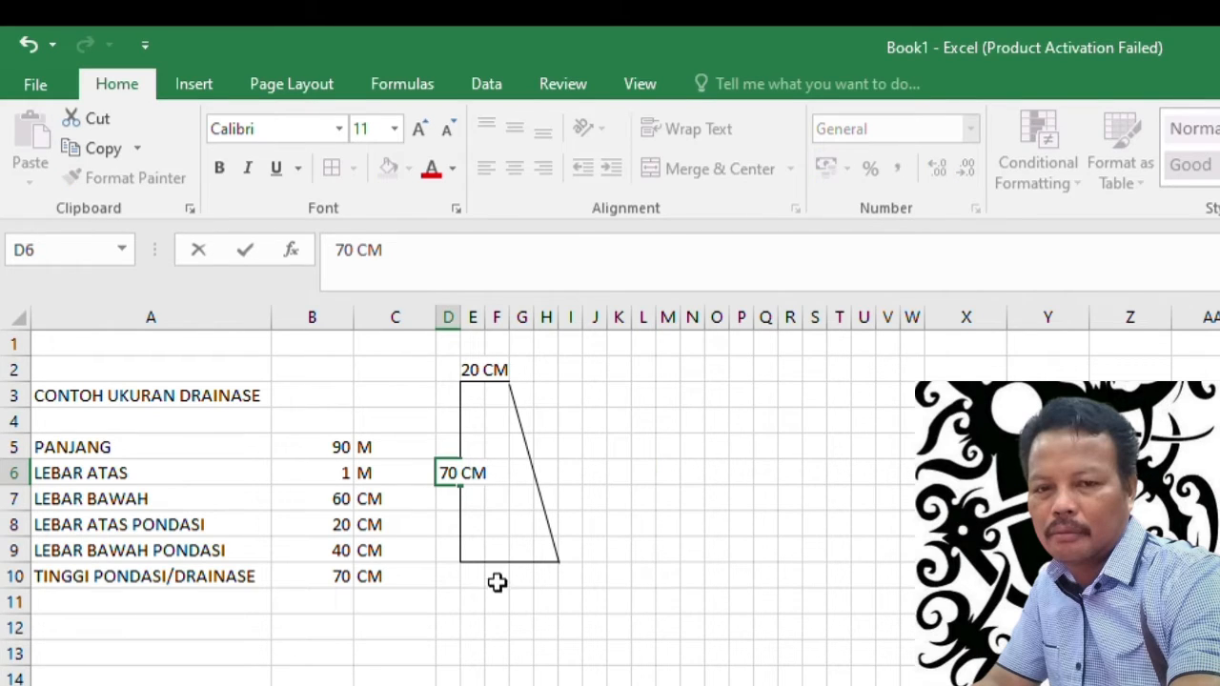
drag(496, 583, 531, 577)
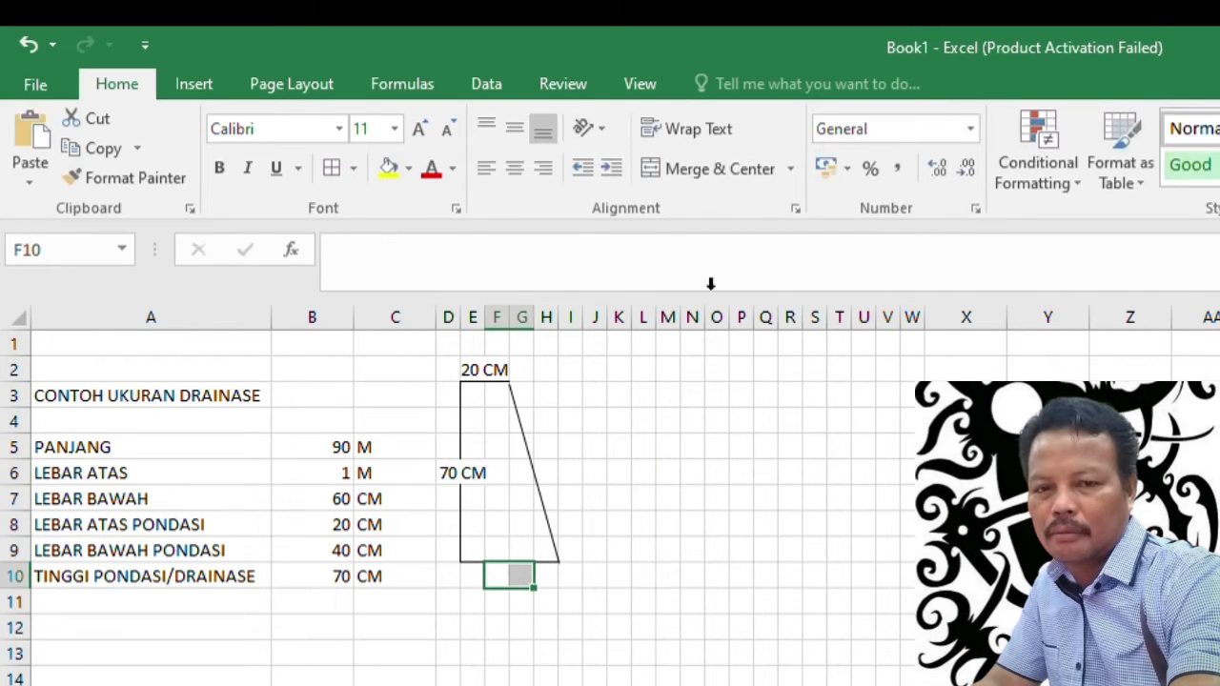
key(alt+h)
text(mc)
text(40 CM)
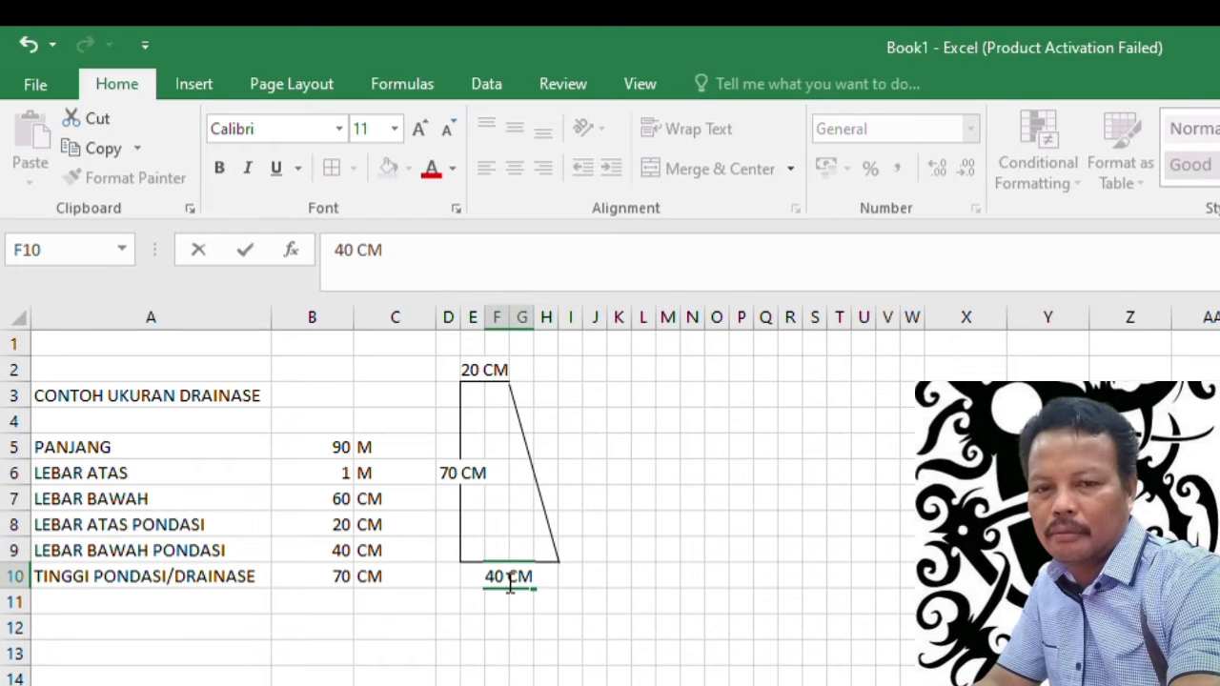
click(577, 629)
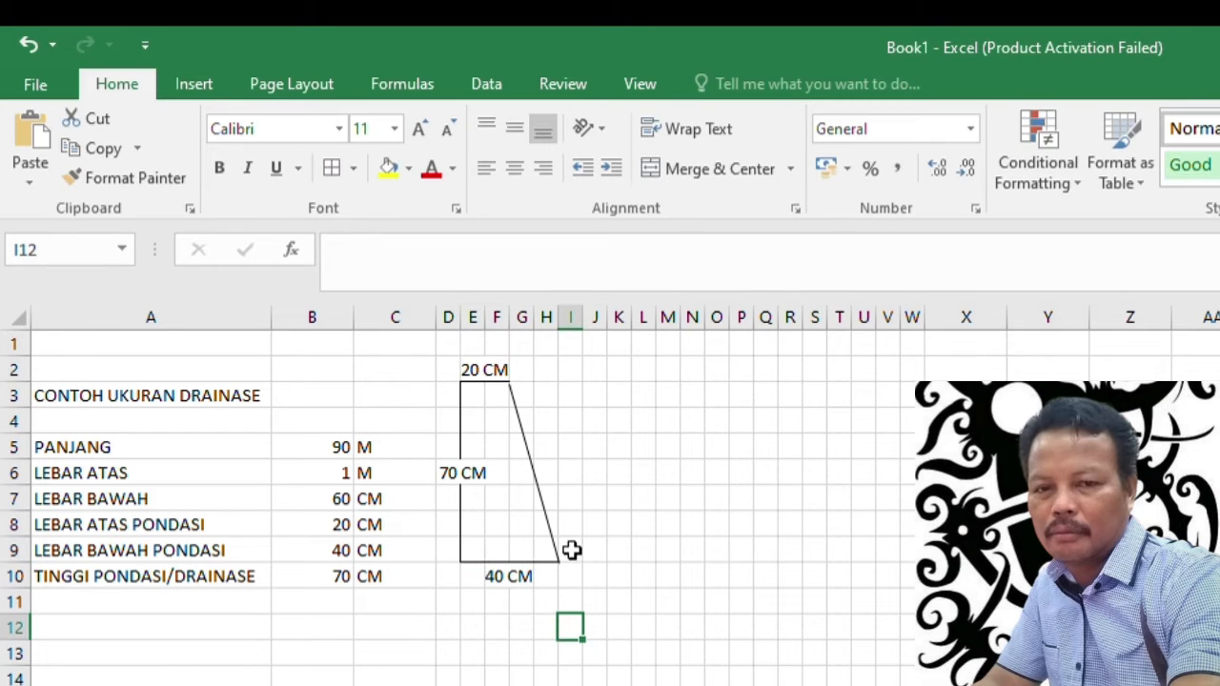
- Draw the channel floor with a bottom border along I9:N9 to represent the 60 cm bottom width
click(80, 501)
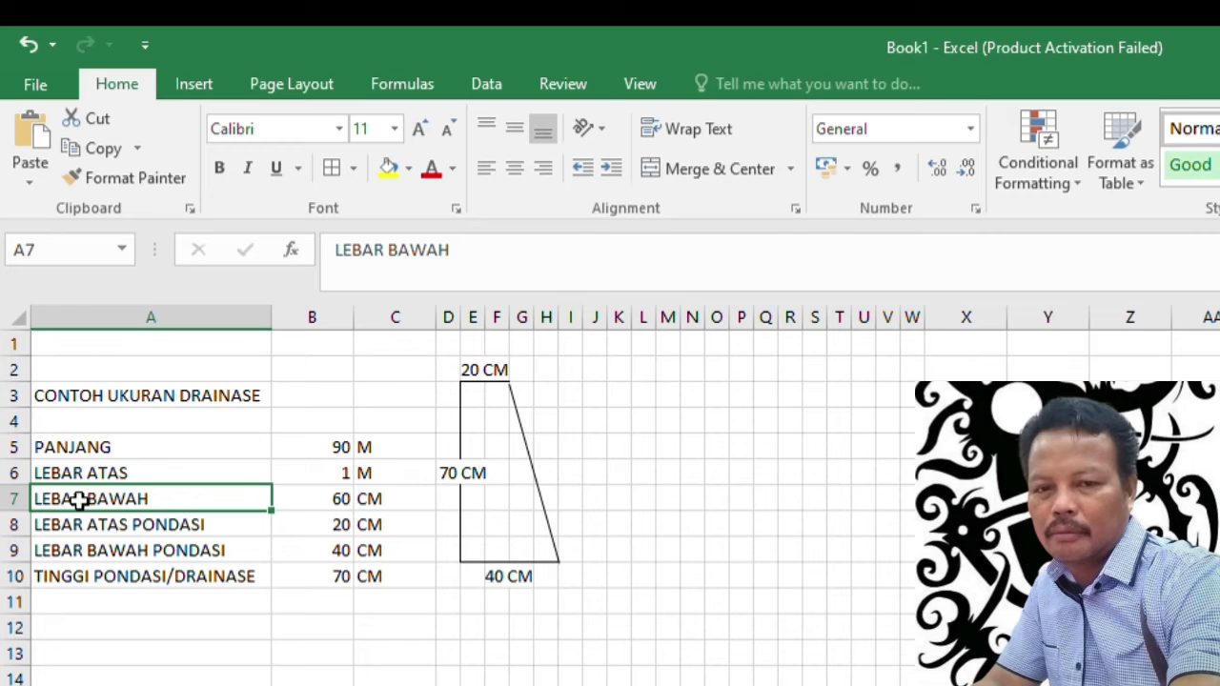
click(317, 503)
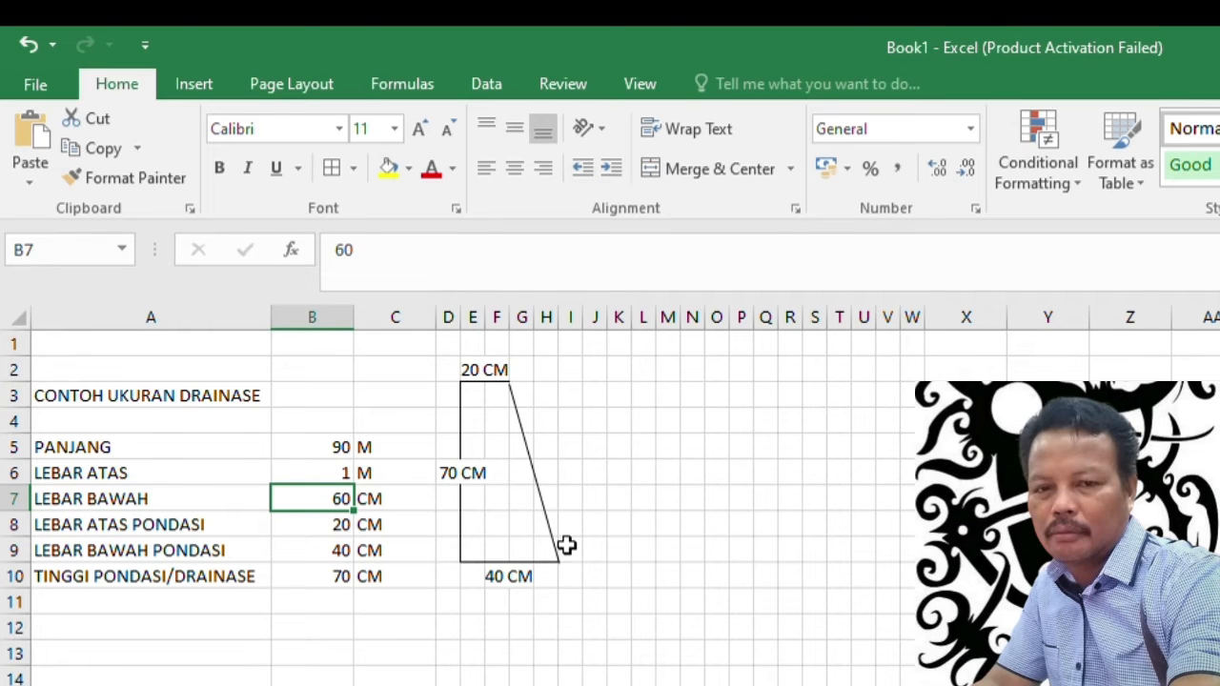
drag(566, 544, 682, 550)
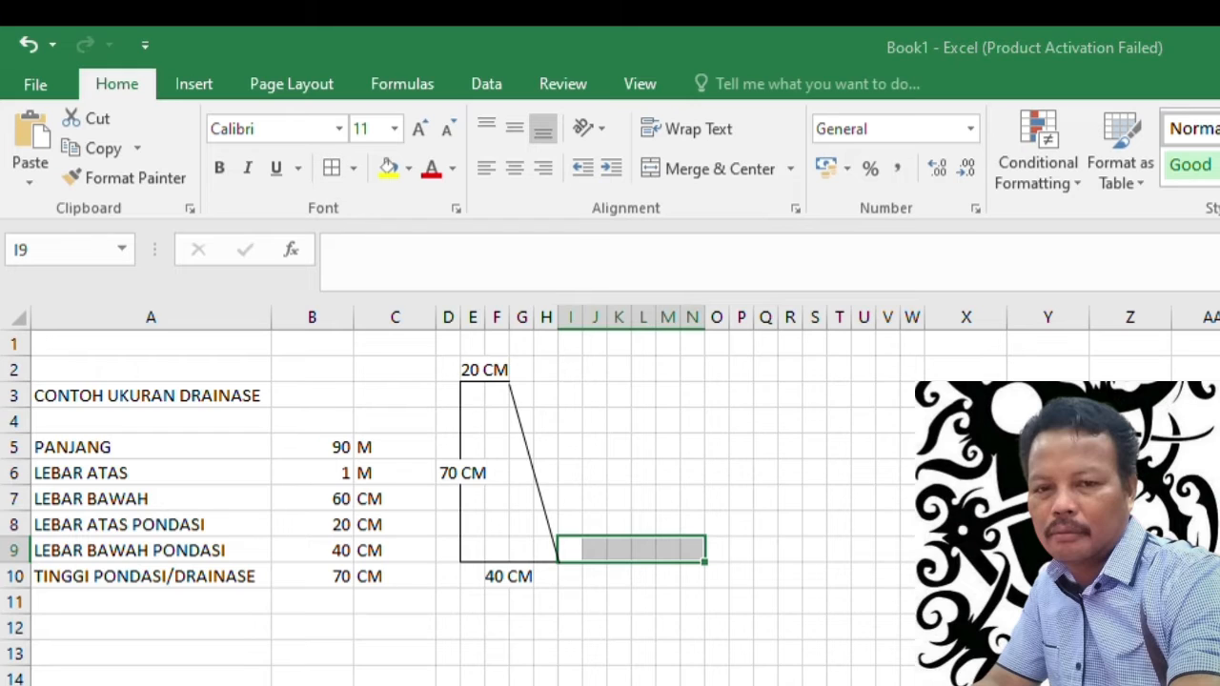
click(717, 548)
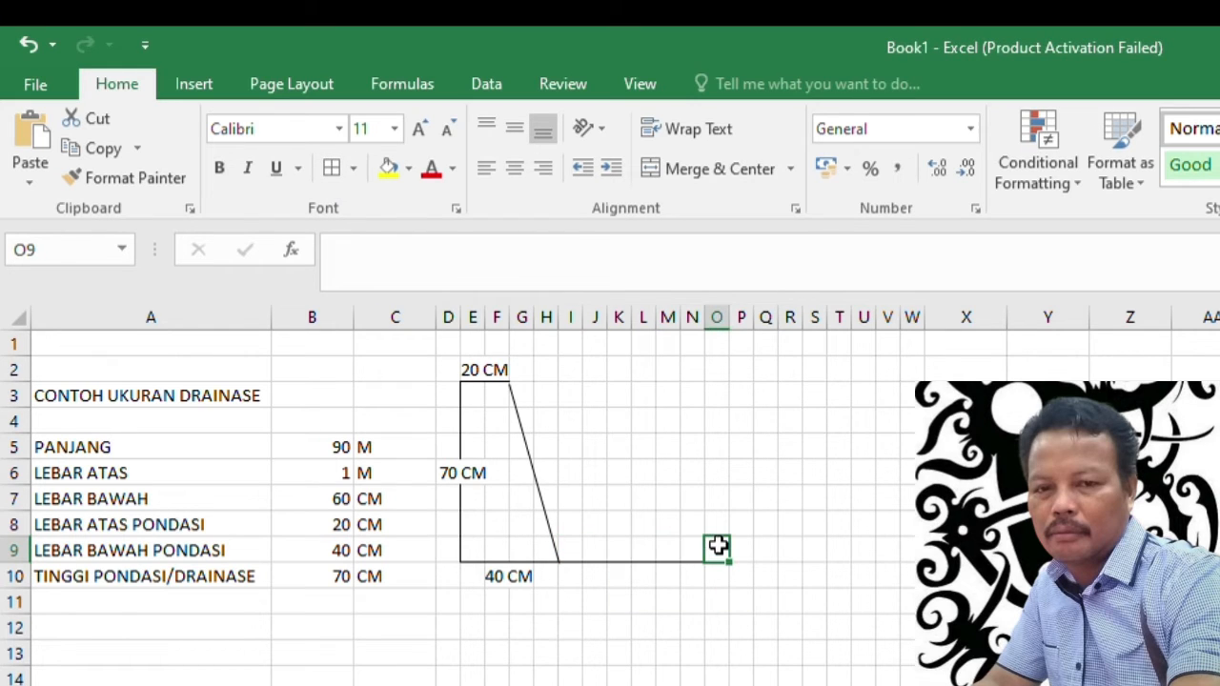
- Outline the second foundation with a bottom border along O9:R9, a right border along R3:R9 and a top border across Q3:R3
drag(717, 545, 791, 548)
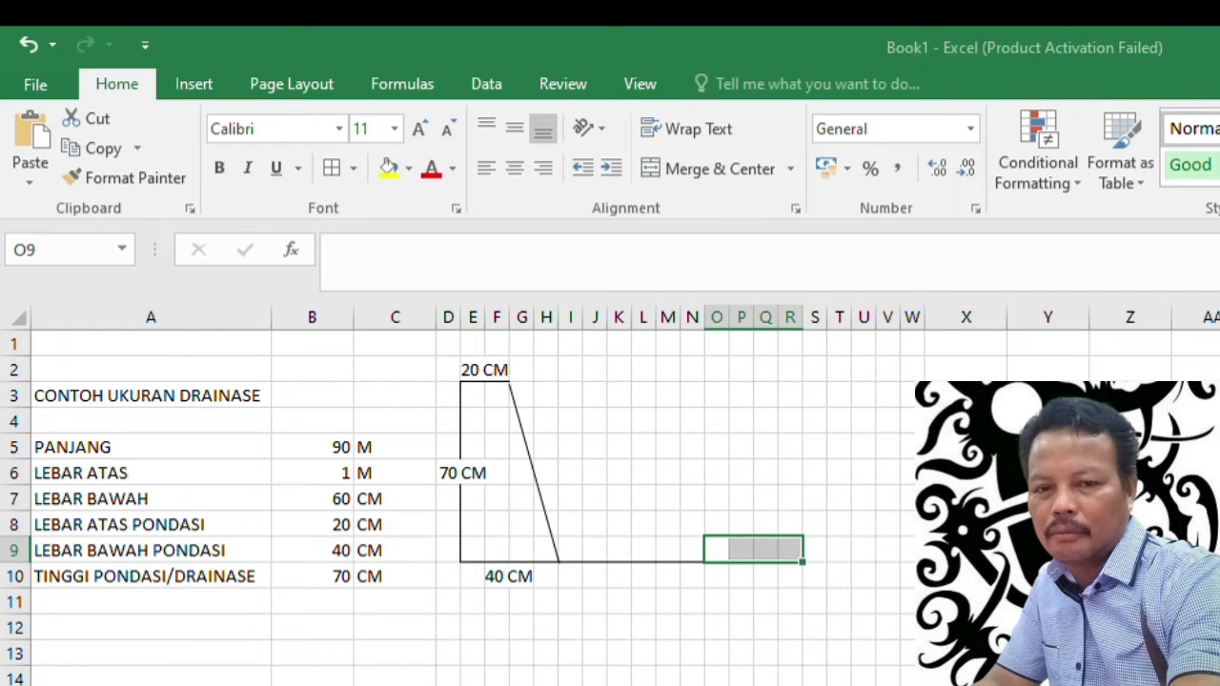
click(765, 685)
drag(787, 549, 765, 396)
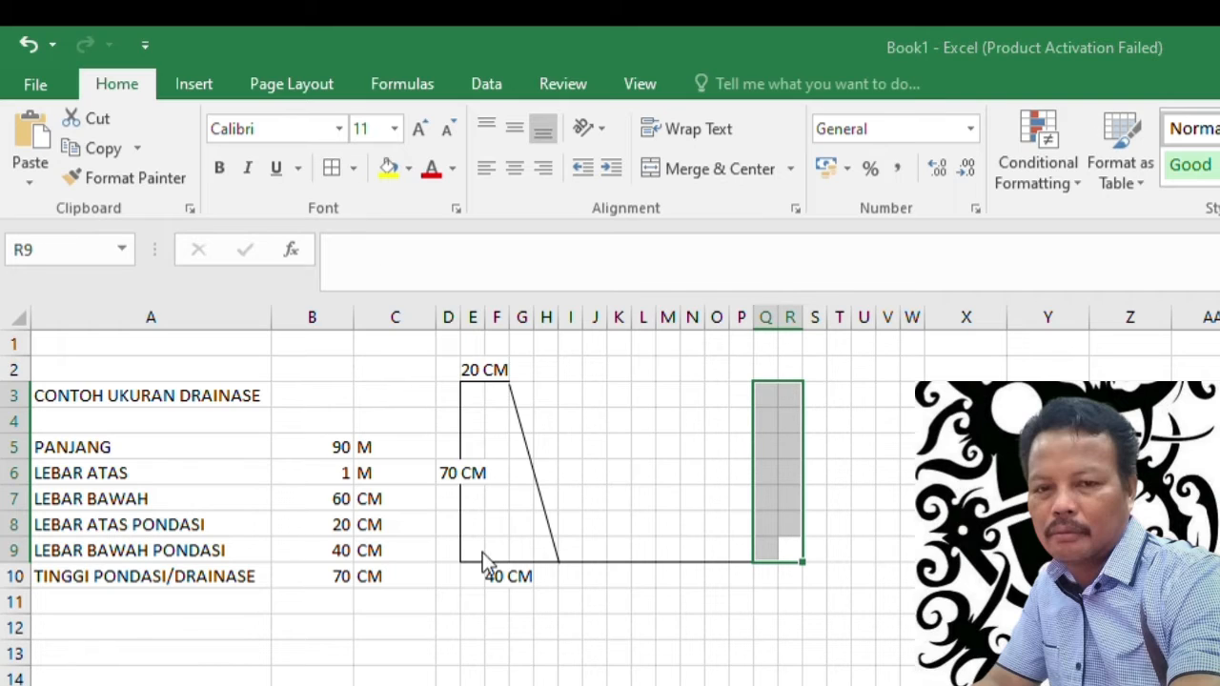
click(815, 685)
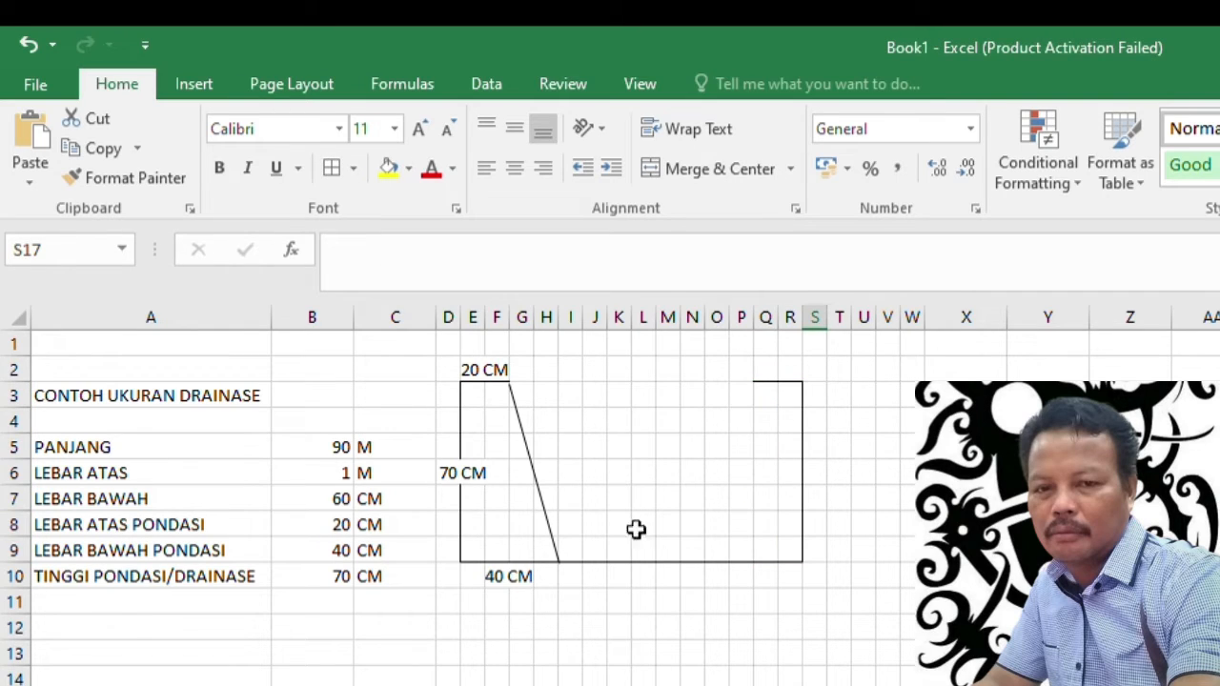
- Copy the sloping line to the second foundation and reverse its slope, running from the top-left corner of Q3 to the bottom-left corner of O9
click(540, 497)
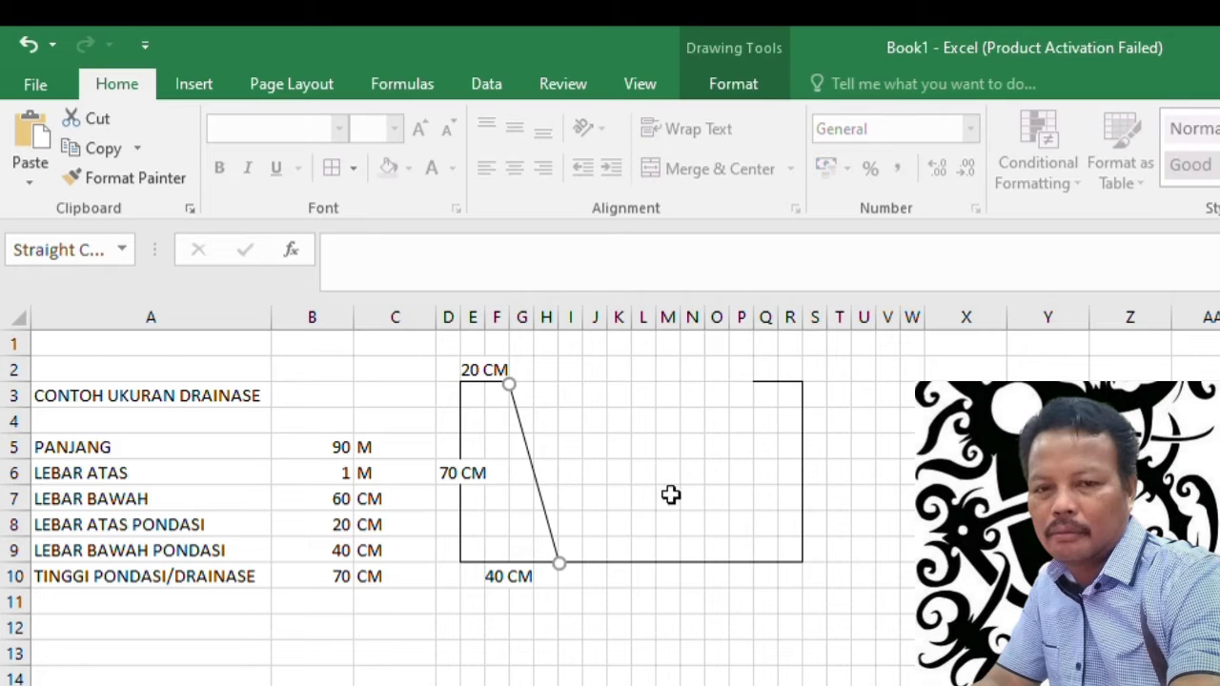
key(ctrl+c)
click(692, 419)
key(ctrl+v)
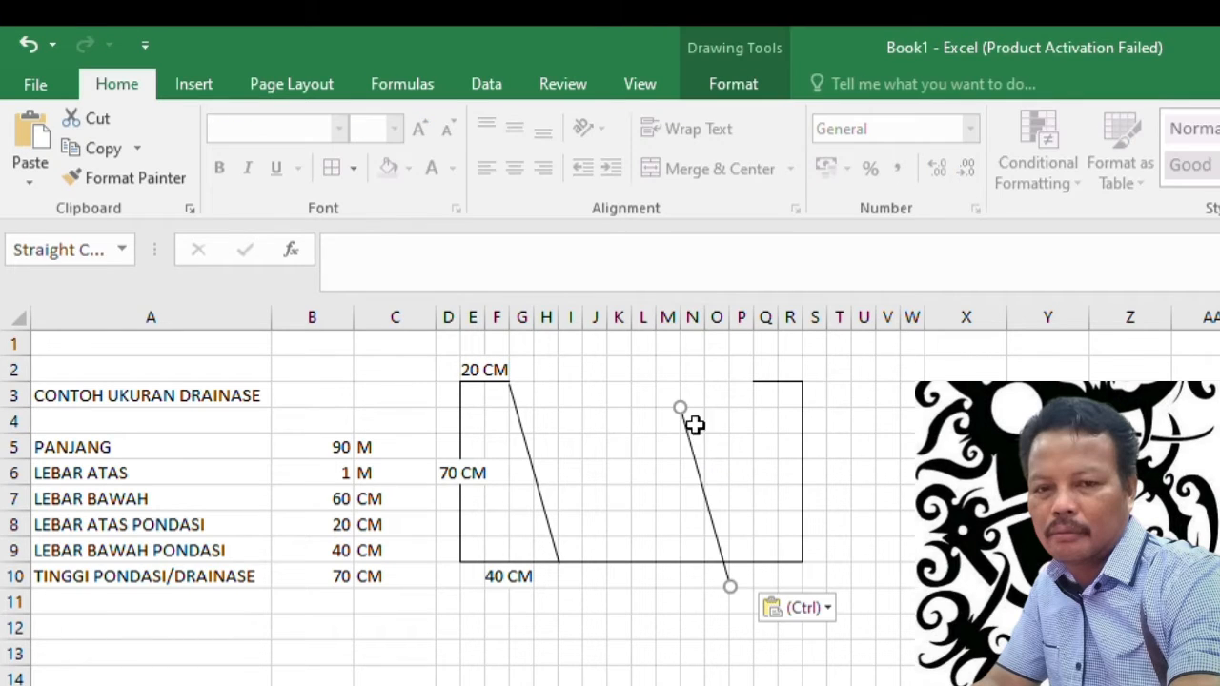
drag(689, 445, 765, 416)
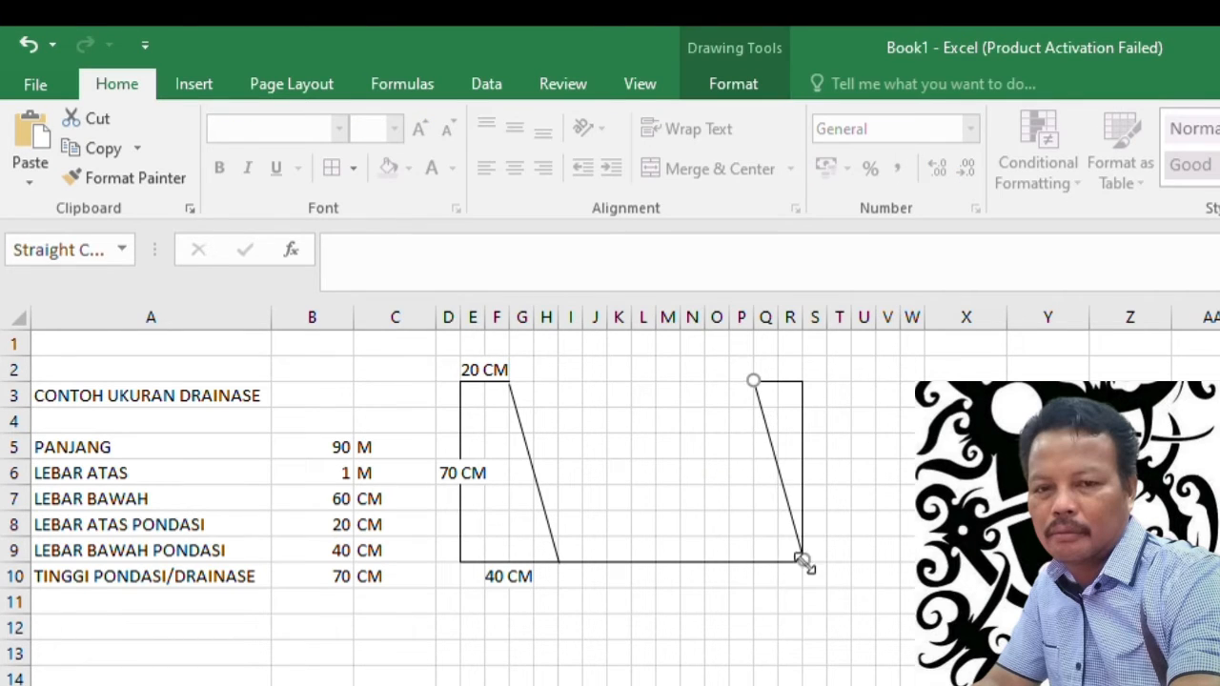
drag(802, 563, 716, 568)
click(714, 675)
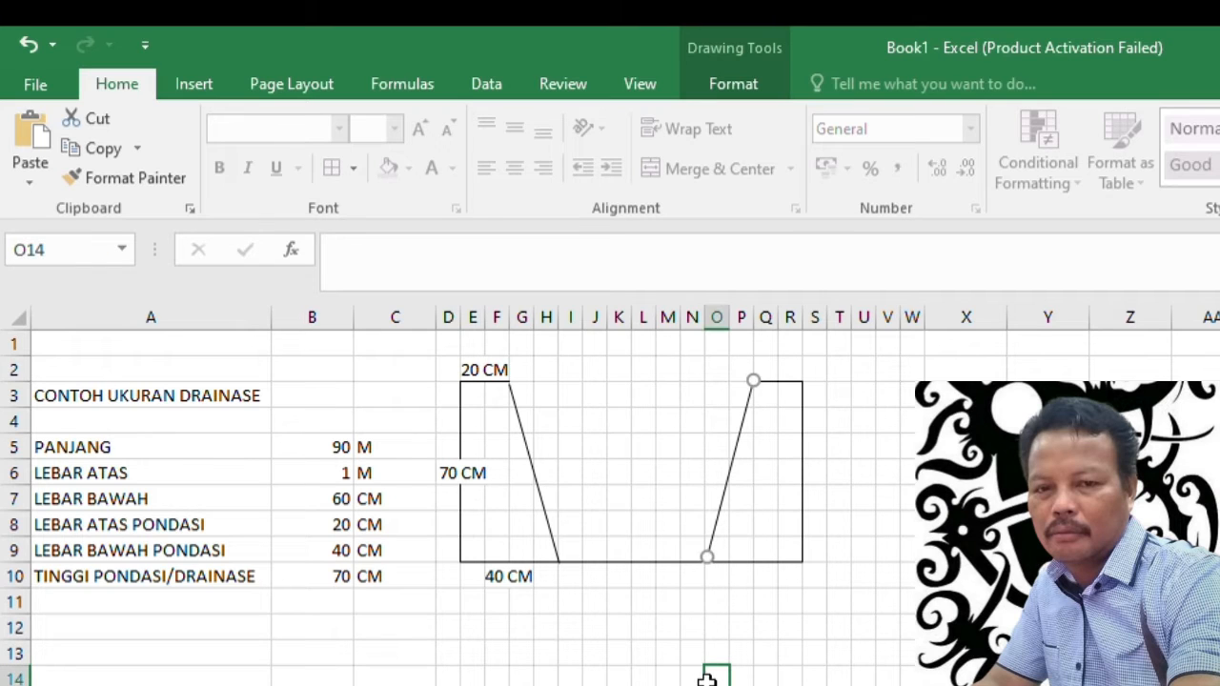
click(719, 553)
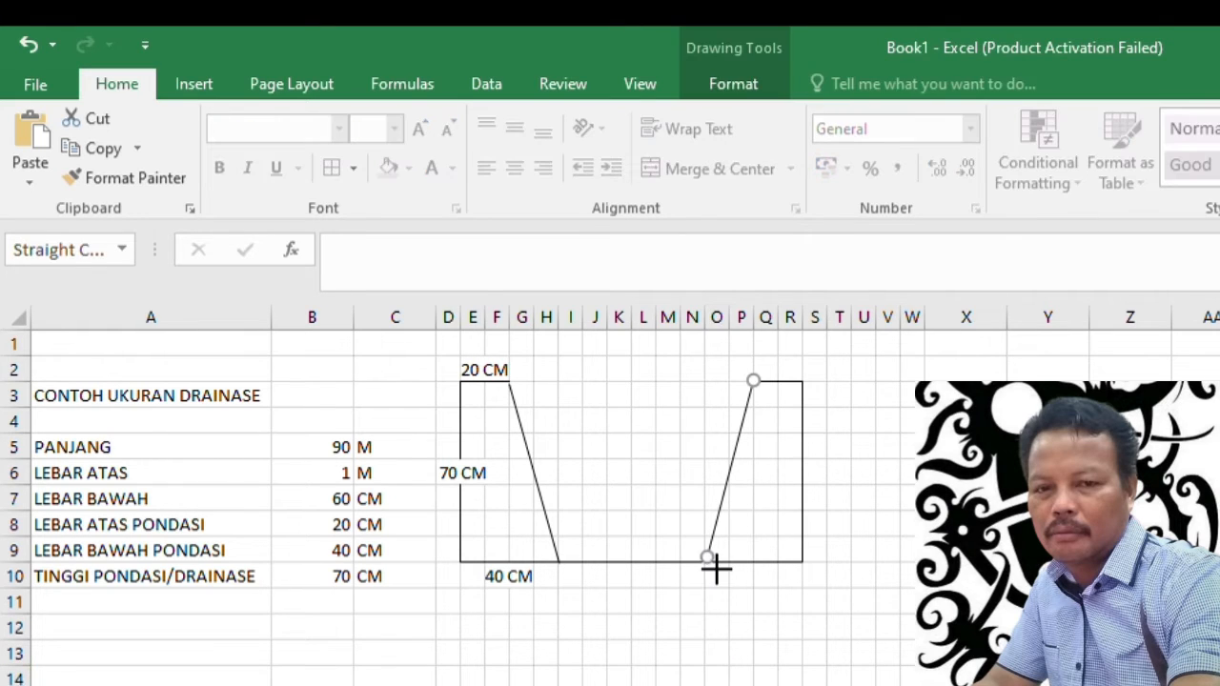
click(740, 626)
- Examine the two foundation sections and the channel floor between them in the finished outline
drag(456, 366, 562, 570)
click(693, 370)
drag(696, 370, 811, 553)
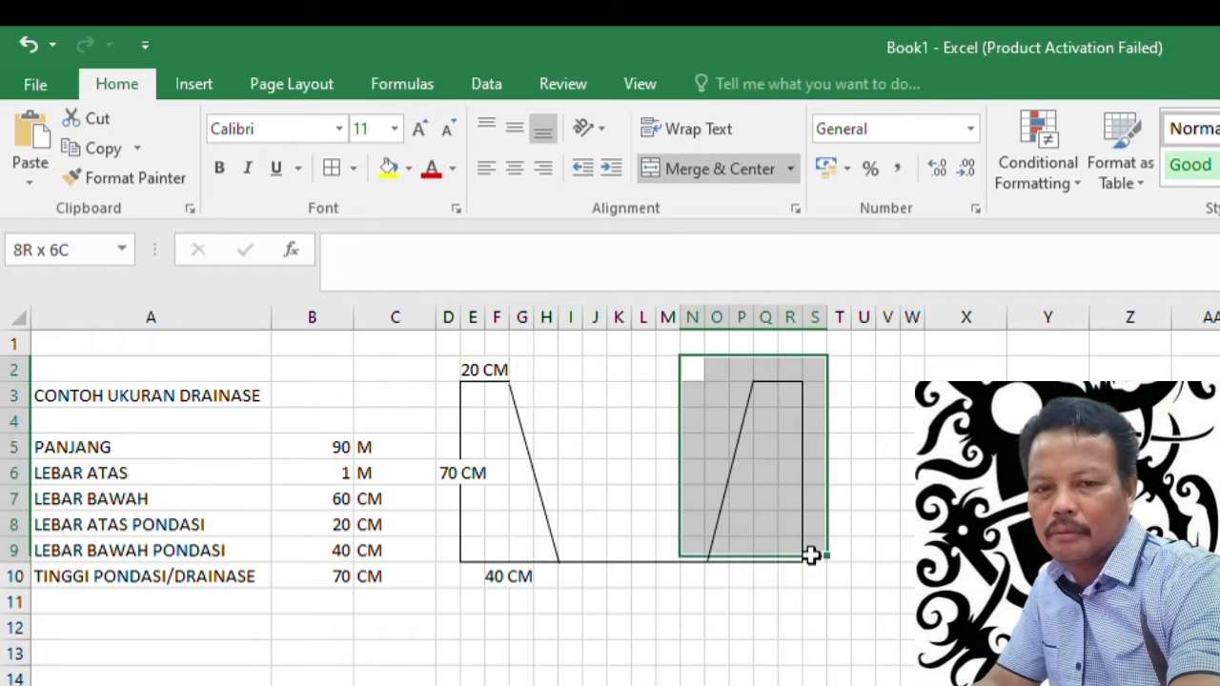
drag(670, 395, 593, 525)
click(669, 657)
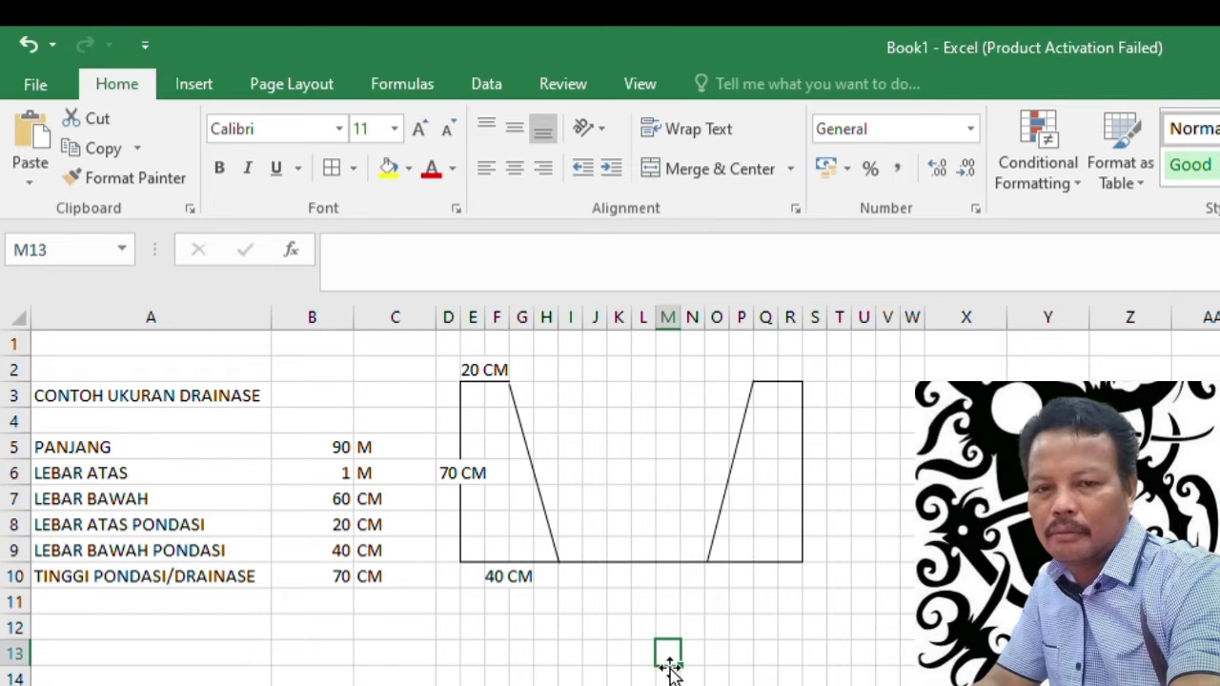
drag(430, 340, 571, 583)
drag(717, 345, 829, 611)
click(717, 654)
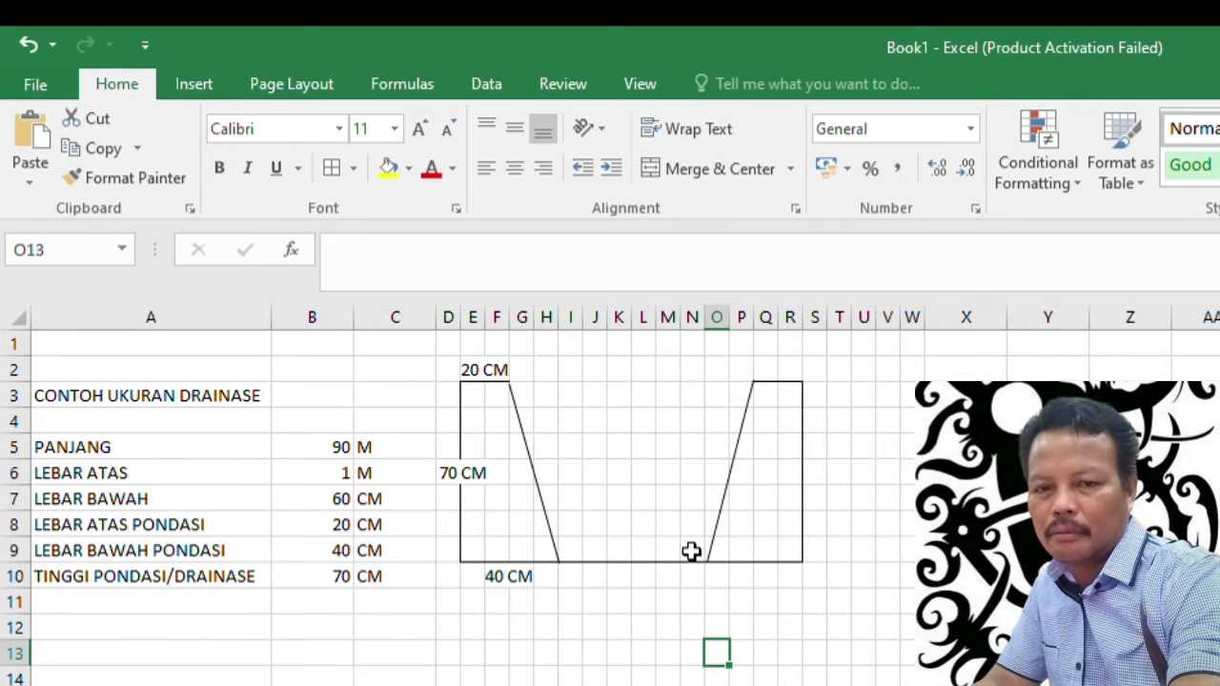
drag(692, 550, 580, 549)
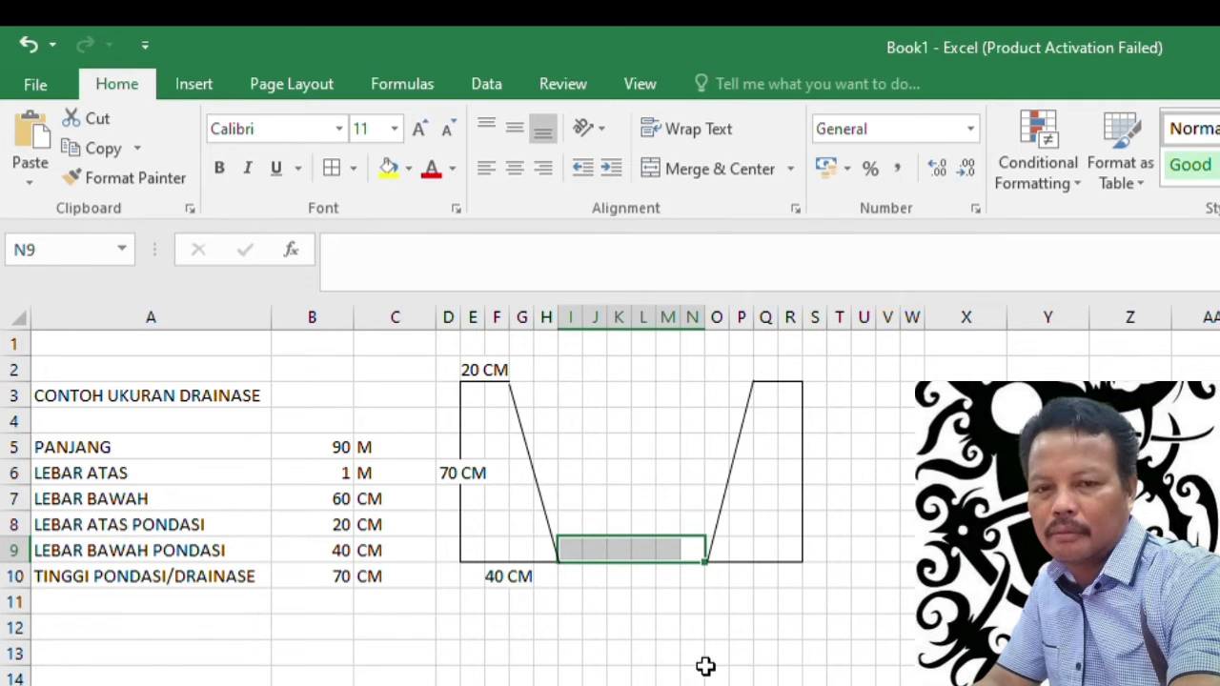
click(669, 623)
drag(572, 551, 705, 544)
click(679, 684)
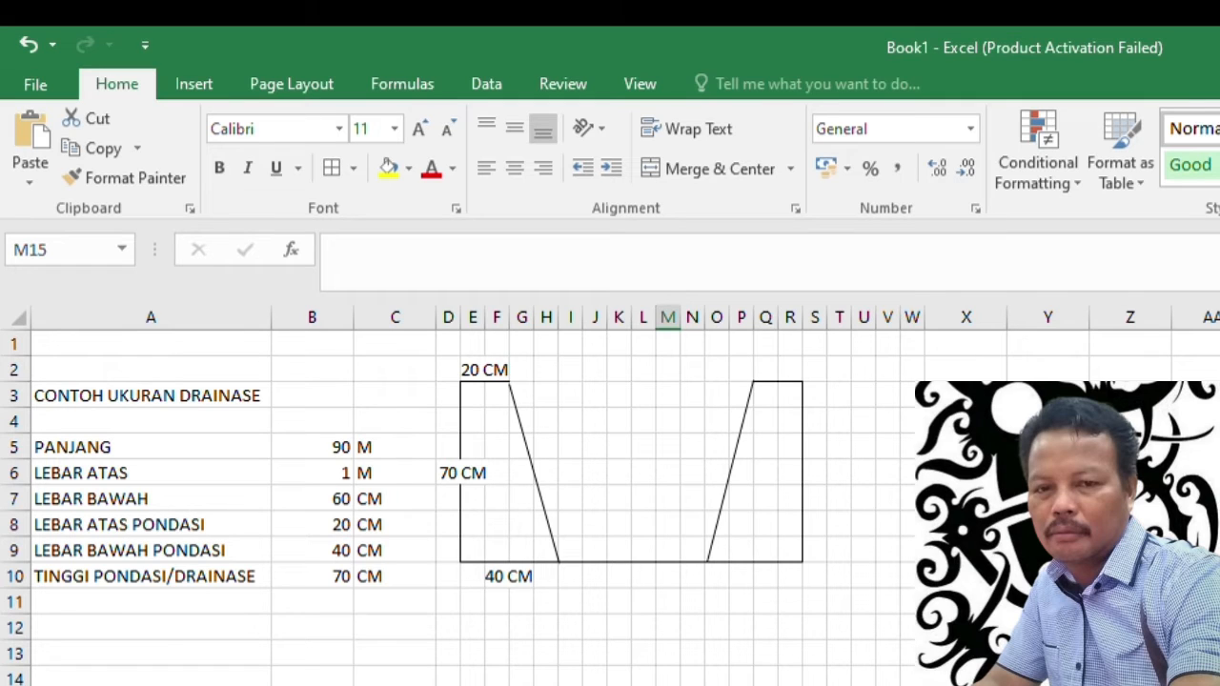
- Widen columns T through W equally and undo that width change
drag(843, 320, 915, 322)
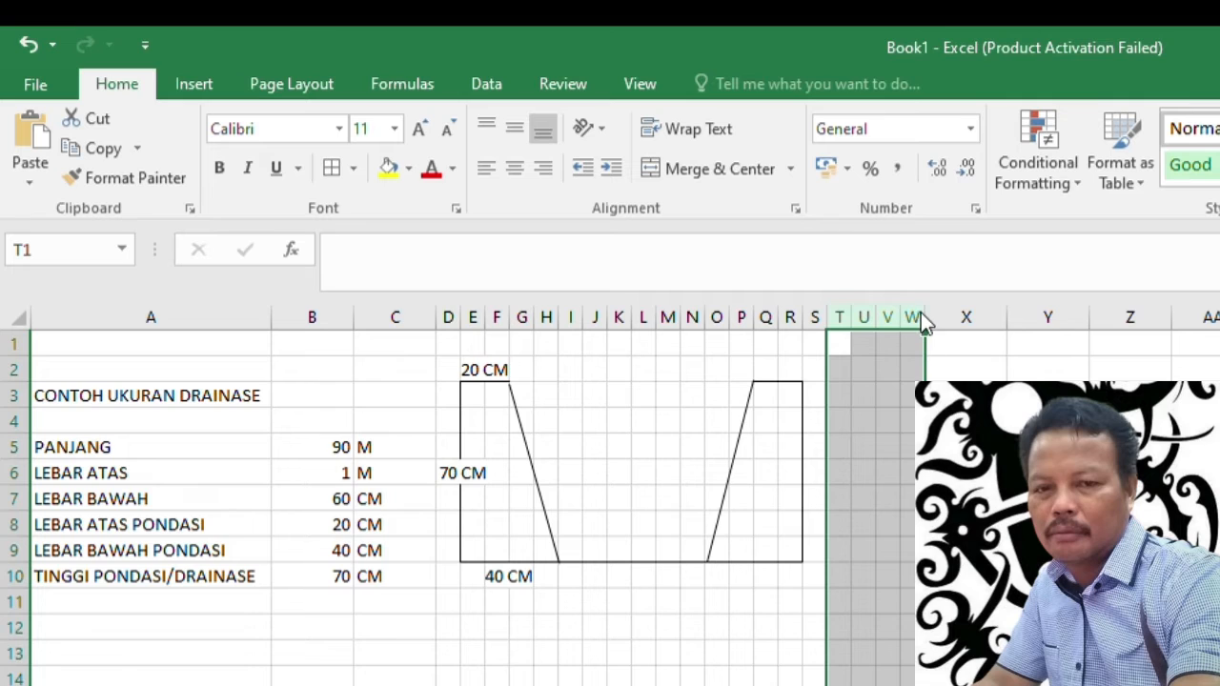
key(Return)
click(912, 679)
click(815, 685)
click(668, 685)
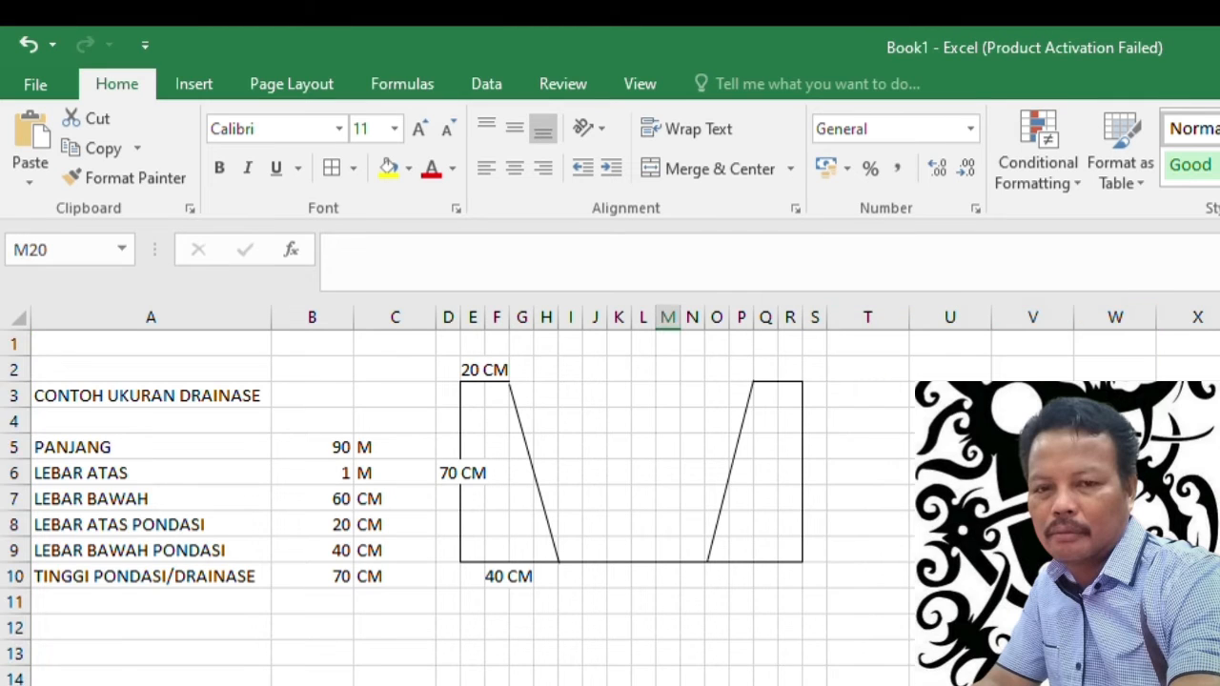
click(28, 44)
click(741, 628)
click(790, 685)
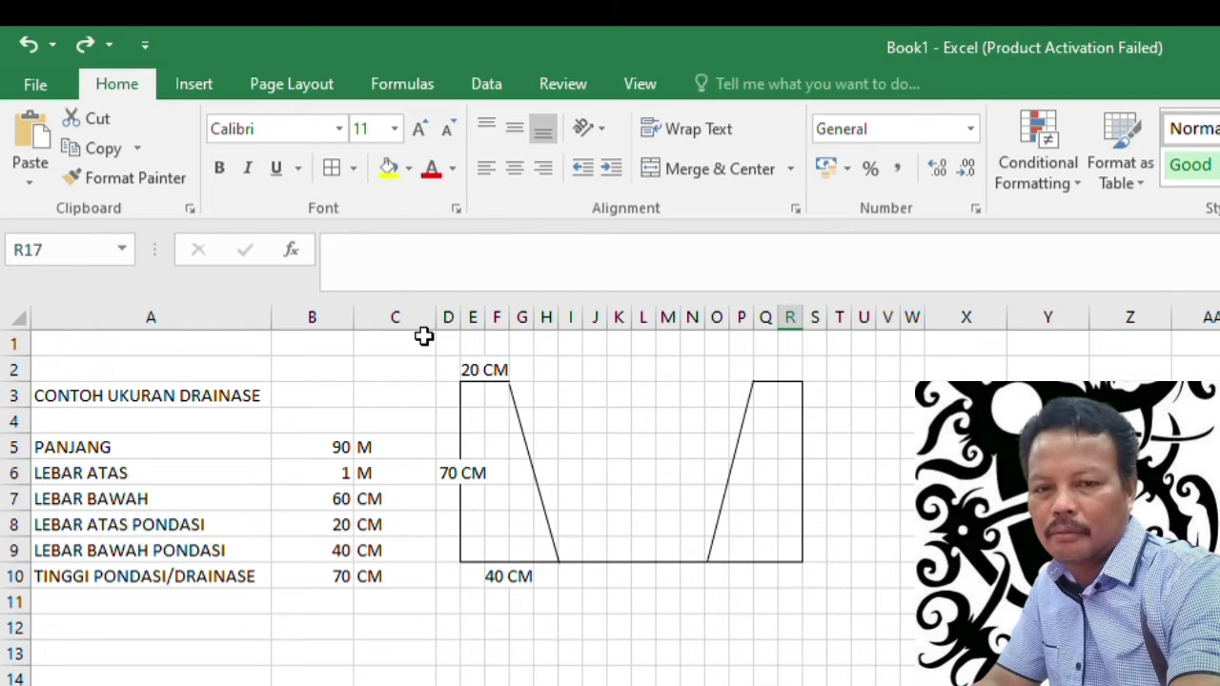
- Review the ranges covered by the first and second foundation sections
drag(425, 342, 592, 584)
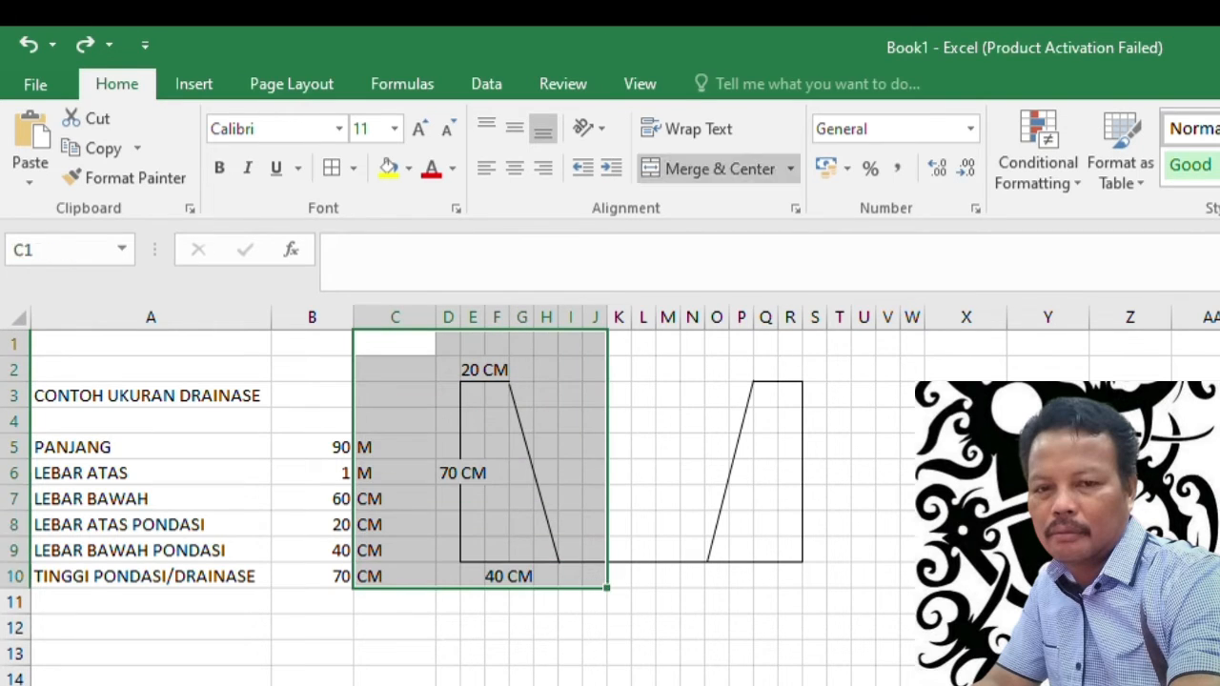
click(430, 351)
click(435, 367)
drag(444, 365, 580, 594)
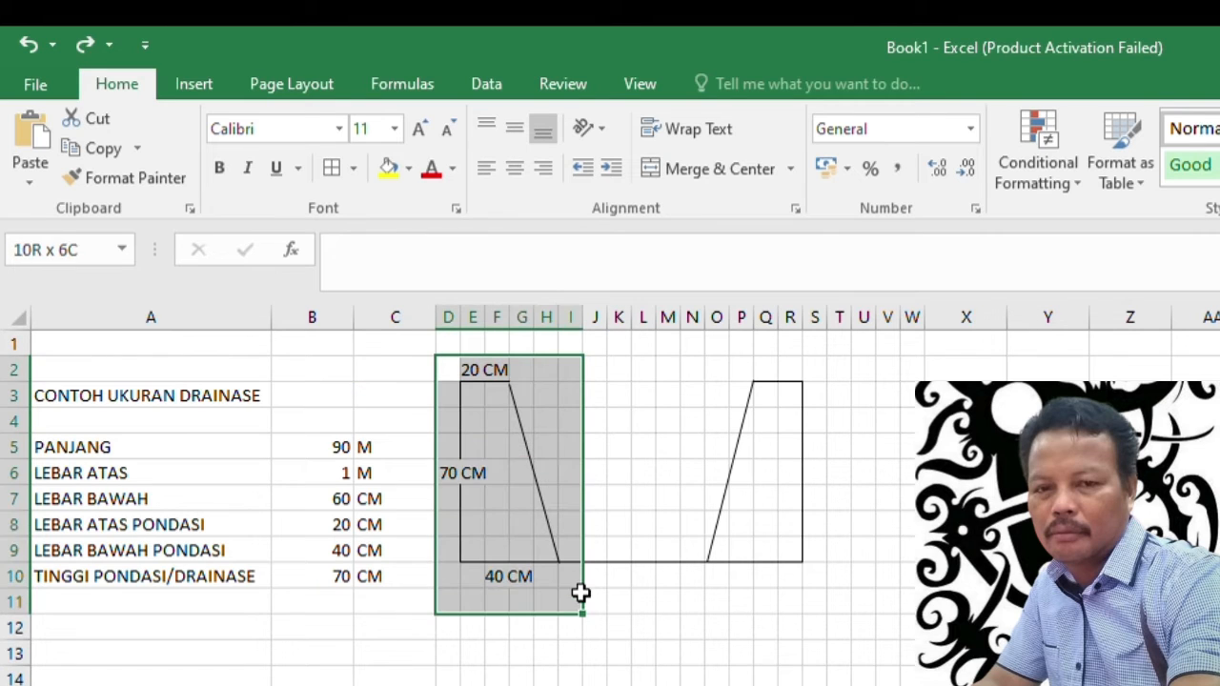
click(742, 679)
click(719, 370)
drag(722, 372, 811, 566)
click(884, 628)
- Label the first foundation A in F7 and the second foundation B in Q7
click(497, 502)
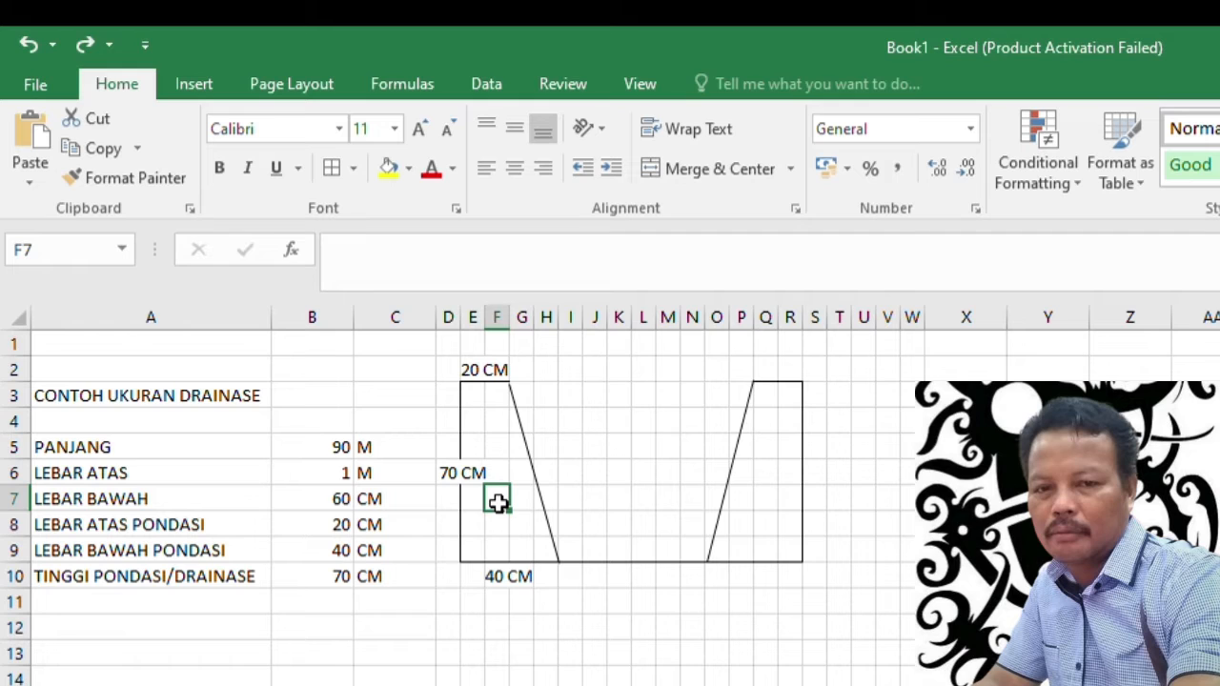
text(A)
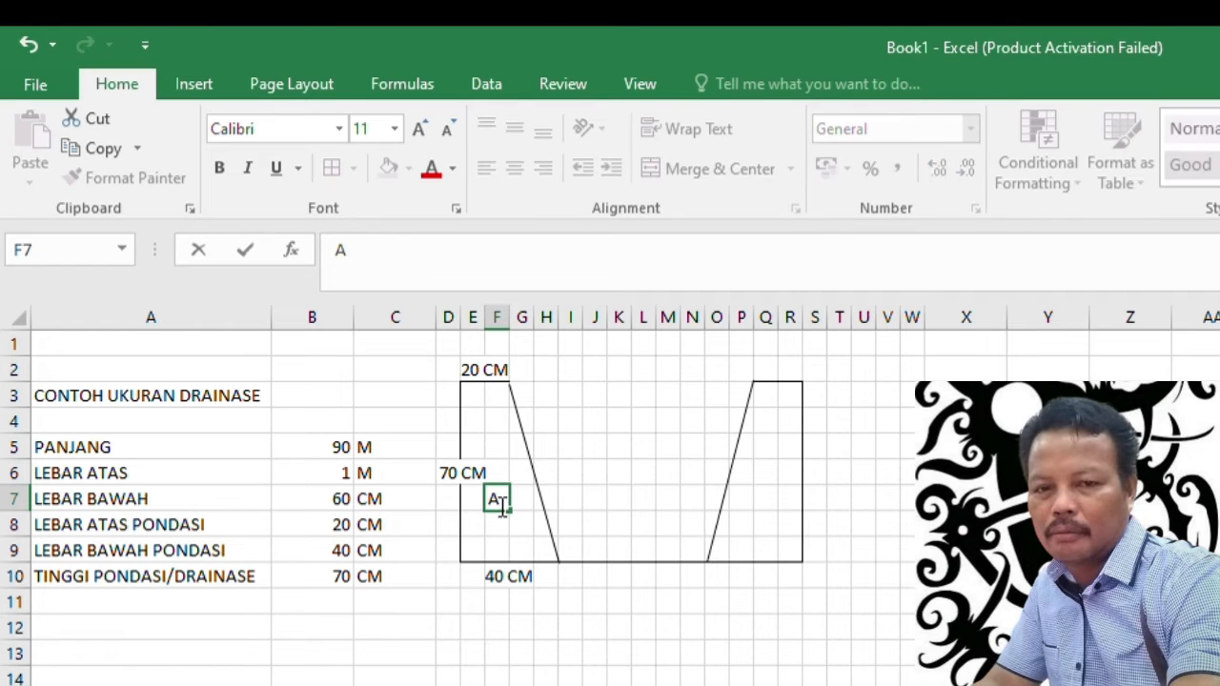
click(769, 496)
text(B)
click(722, 631)
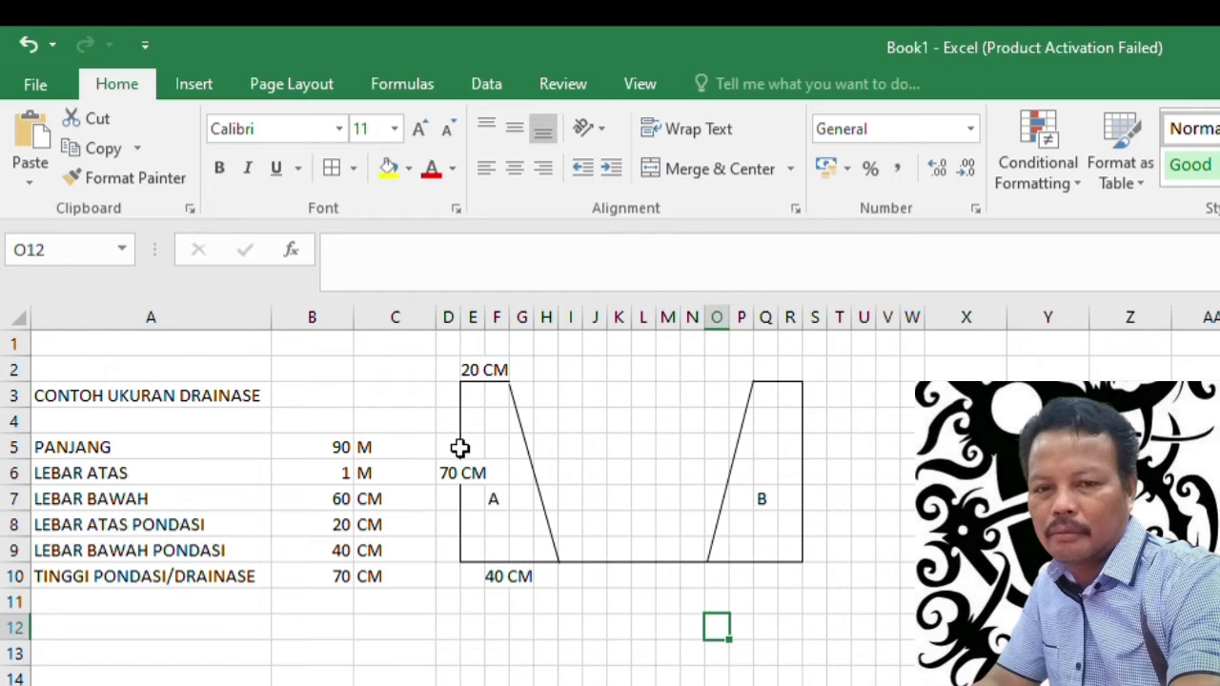
- Add dash-dot borders along the upper edge of S3:T3 and the lower edge of S9:V9, beside foundation B
click(814, 392)
click(837, 548)
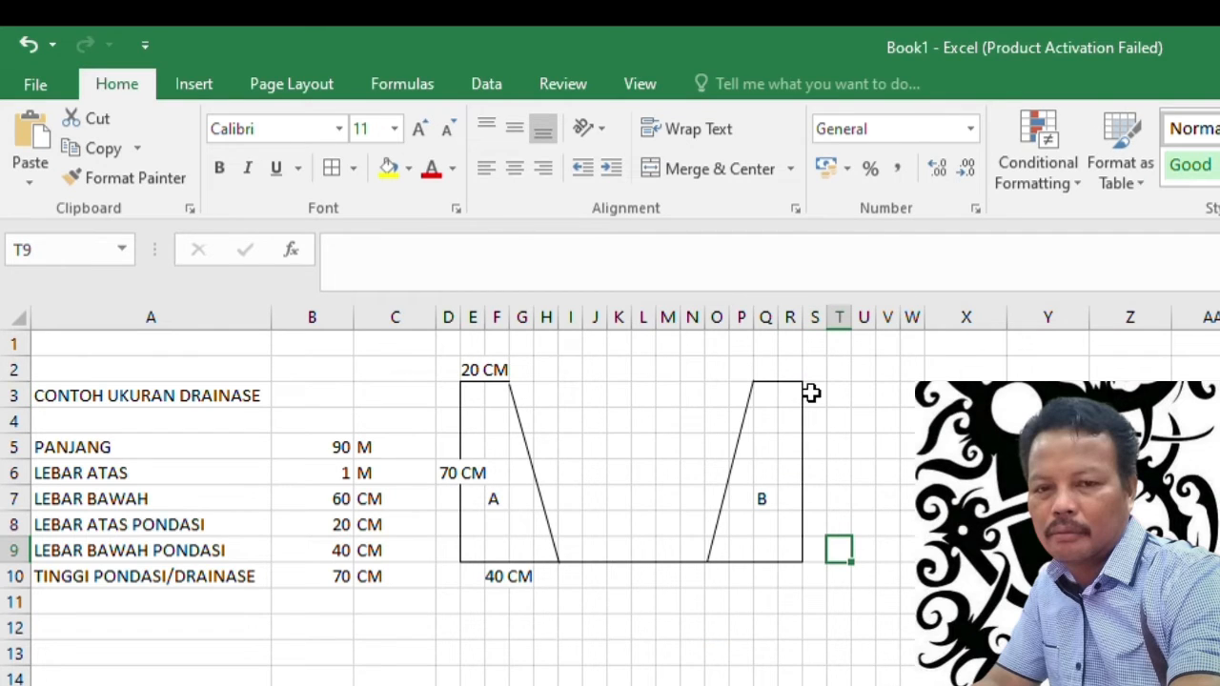
drag(811, 392, 834, 401)
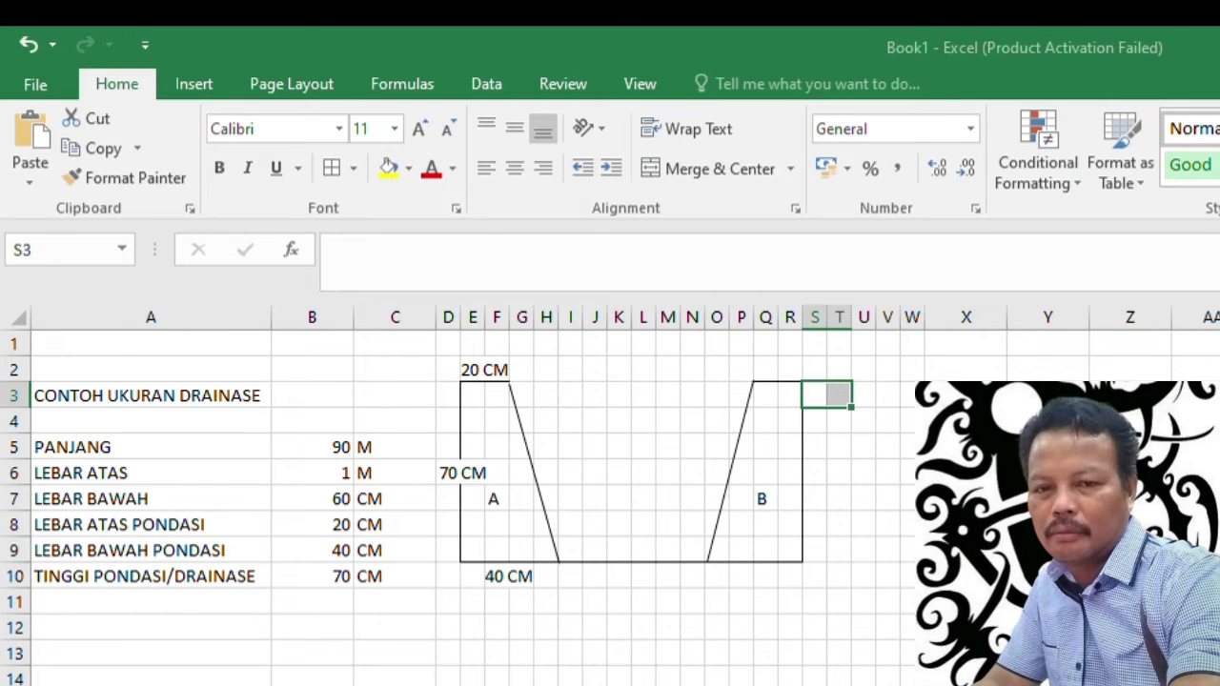
key(ctrl+c)
drag(812, 555, 888, 551)
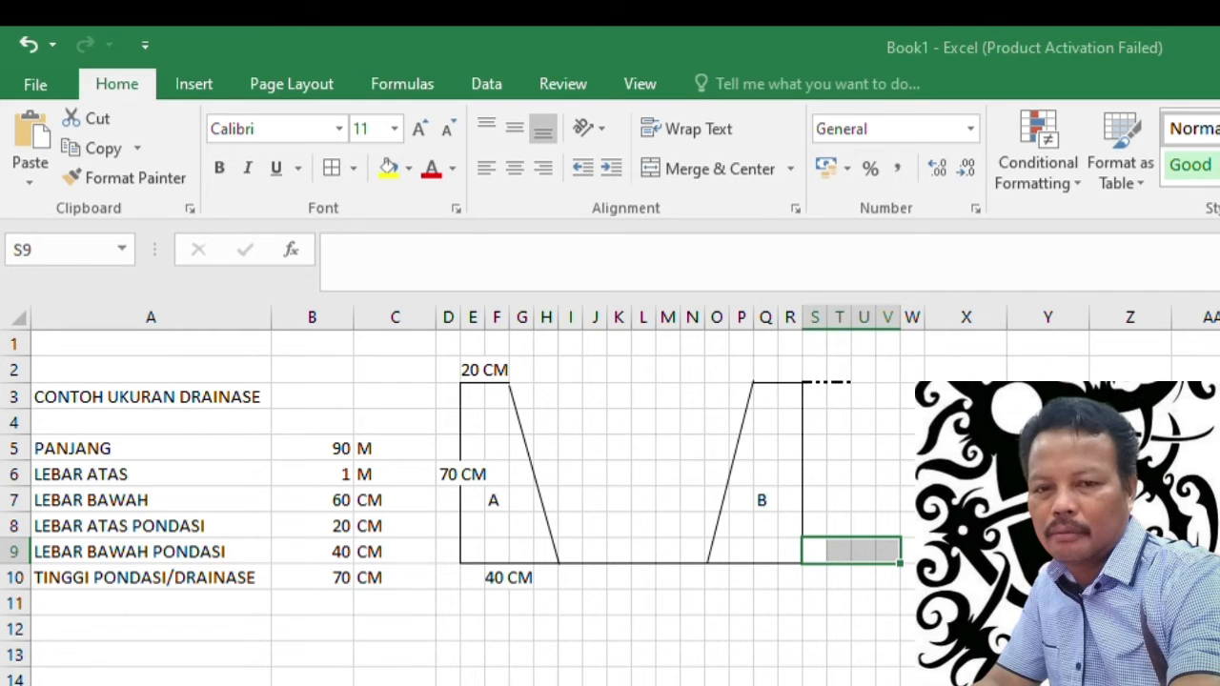
- Draw a black dashed slanted line from T3's upper-right corner to V9's lower-right corner, and label the dashed section A in T7
click(729, 488)
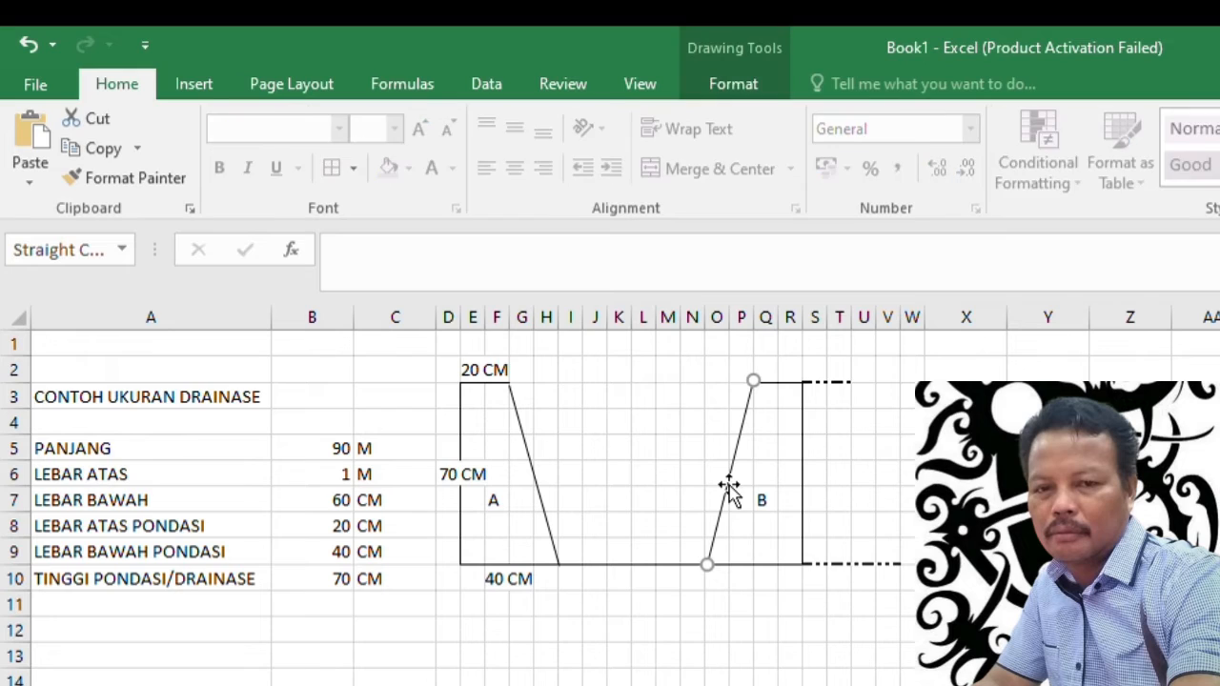
click(729, 488)
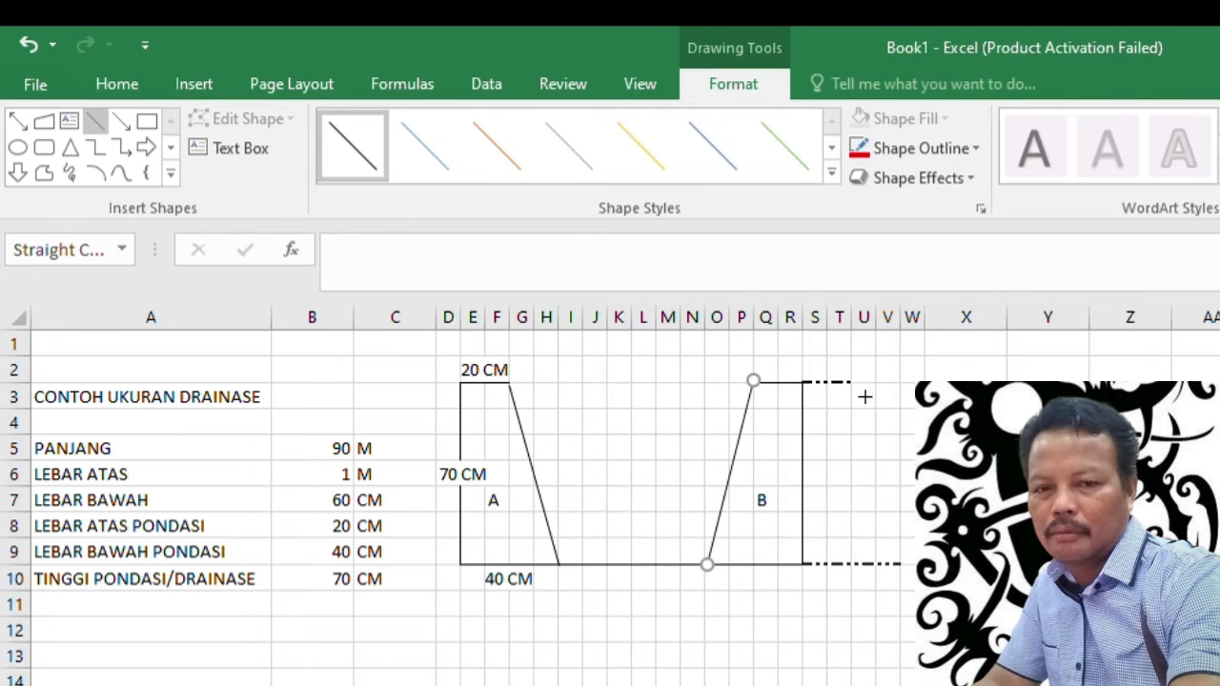
mouse_move(851, 384)
mouse_down()
mouse_move(899, 499)
mouse_move(904, 575)
mouse_move(901, 564)
mouse_up()
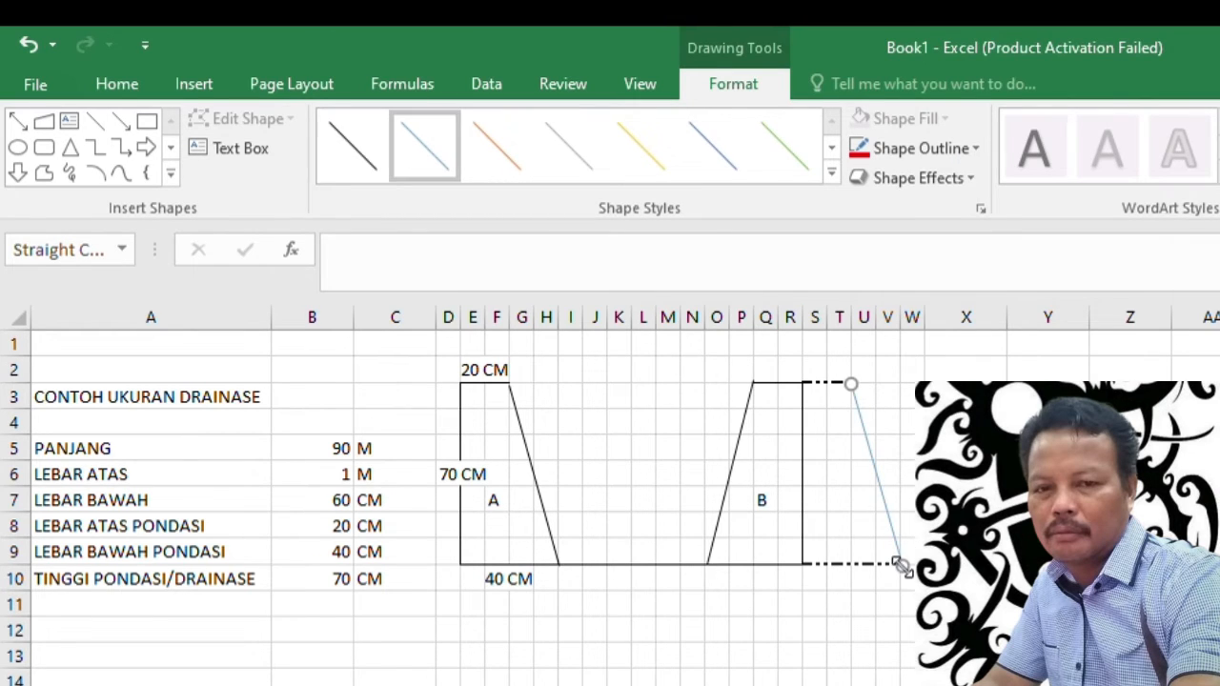
click(327, 128)
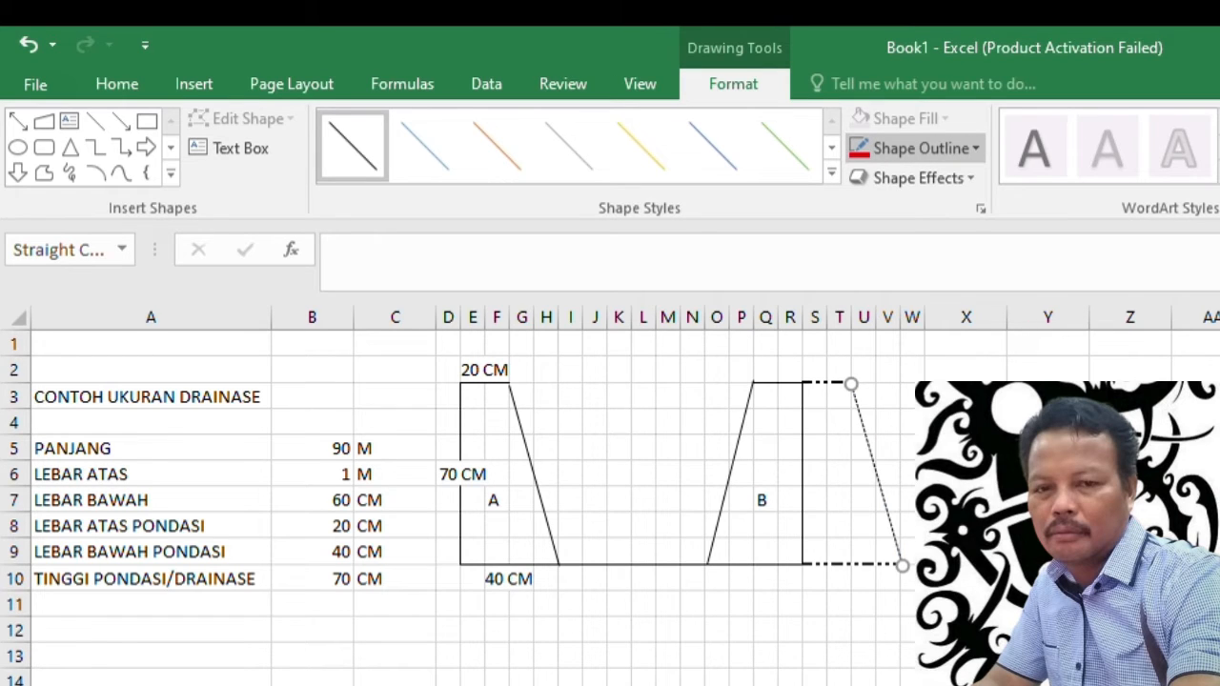
click(901, 604)
click(765, 674)
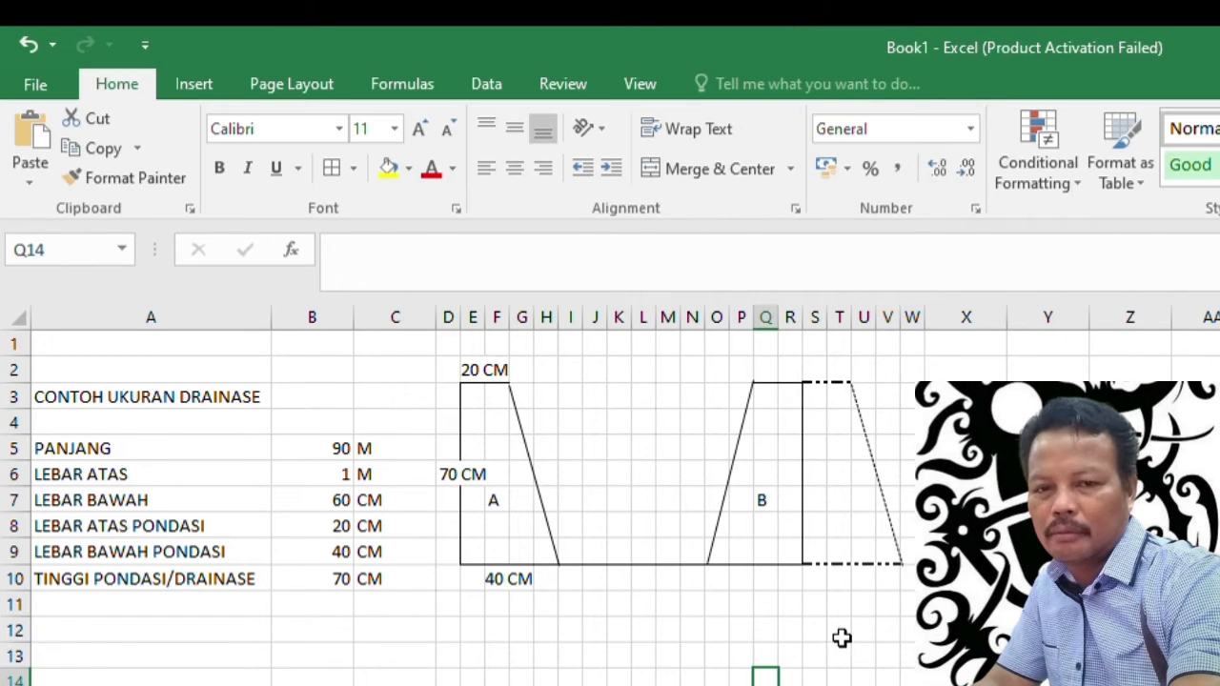
click(838, 497)
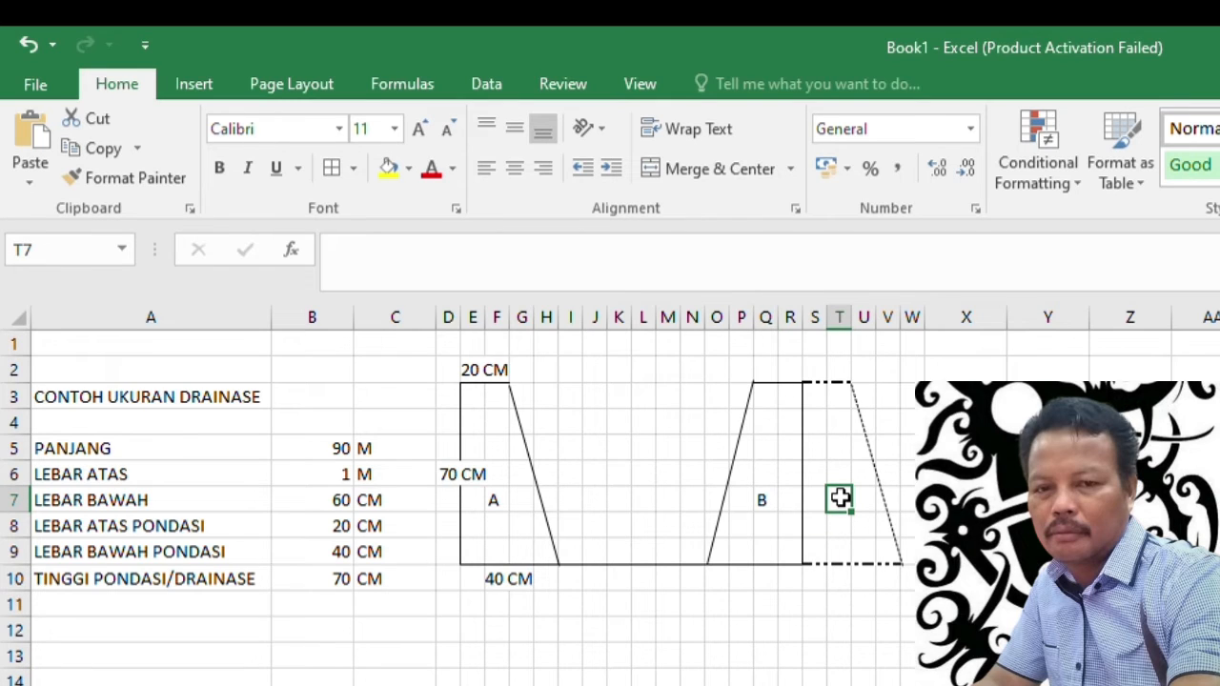
click(837, 621)
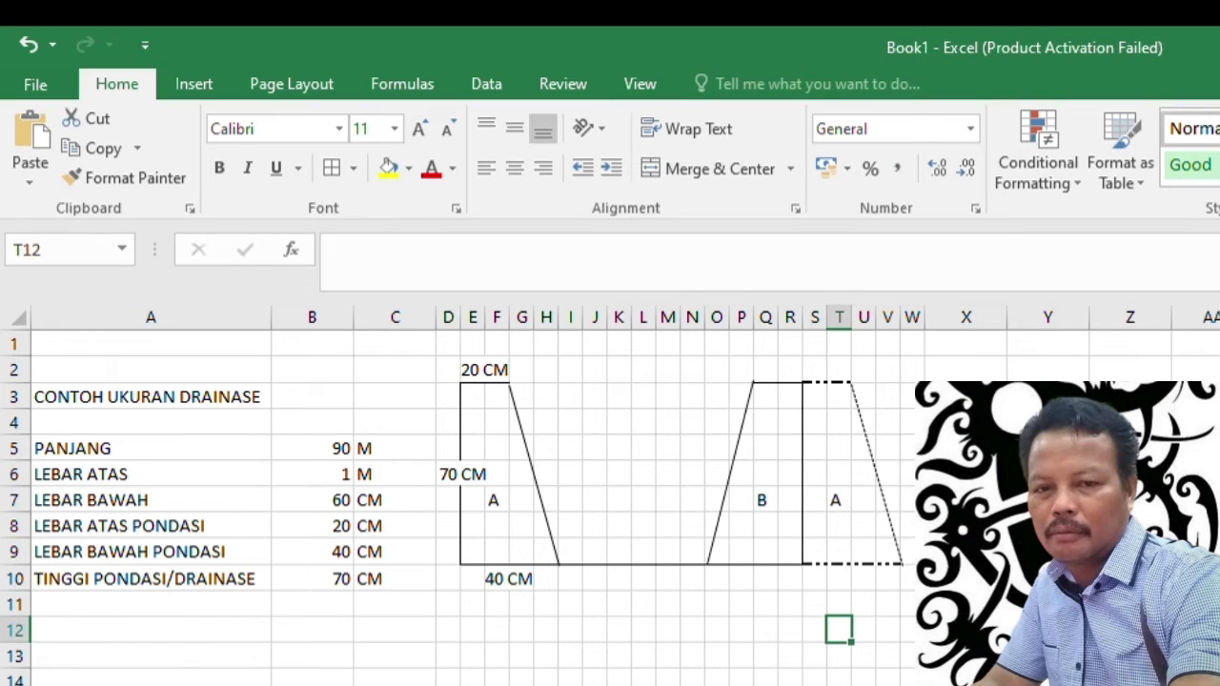
- Compare foundation A with its dashed copy beside B, and examine the combined trapezoid and B's upper edge
drag(440, 345, 564, 581)
drag(817, 368, 907, 591)
click(790, 684)
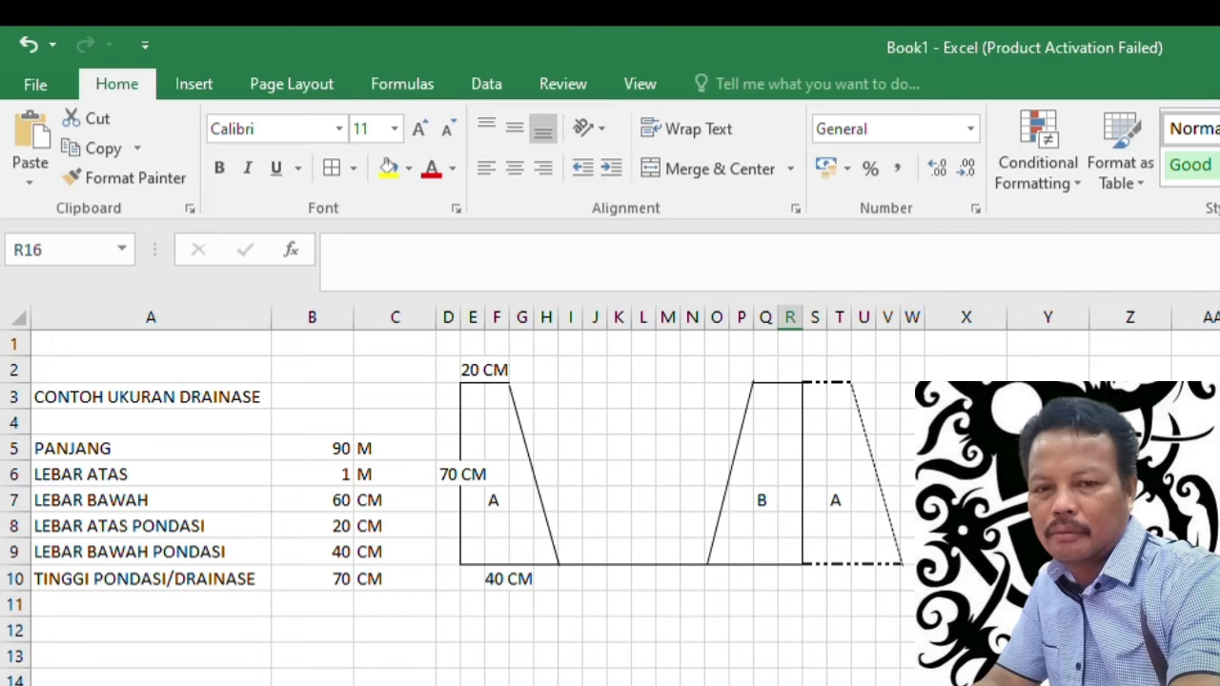
click(734, 656)
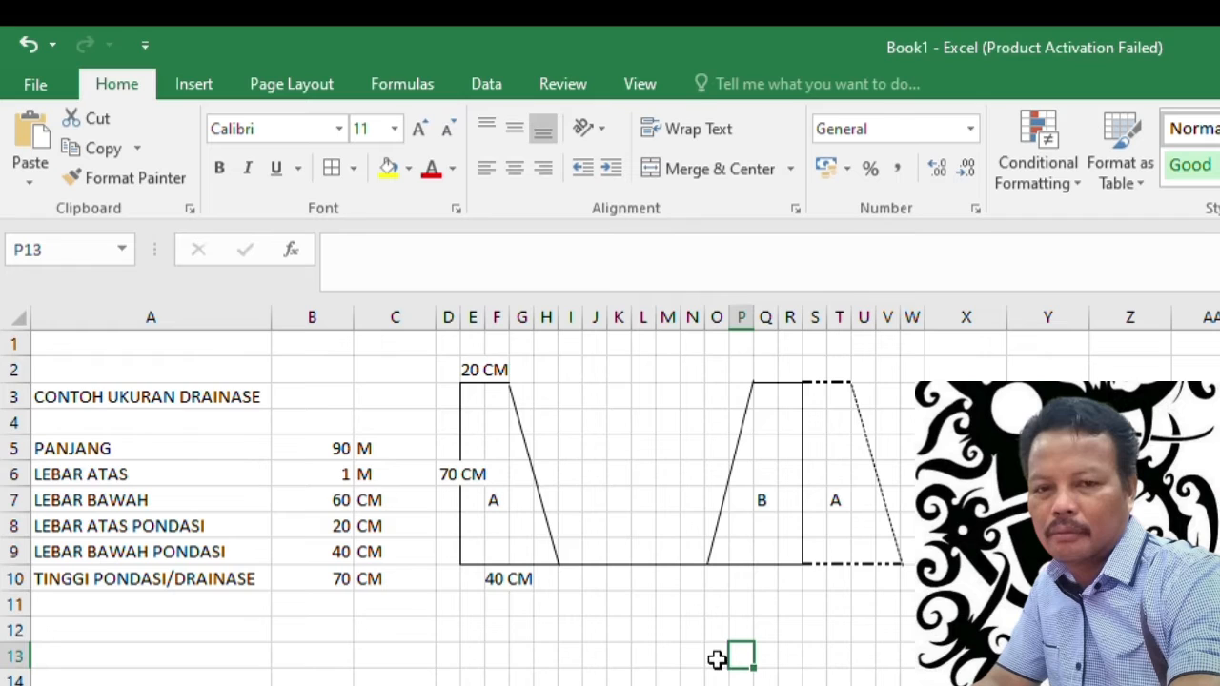
drag(711, 368, 908, 588)
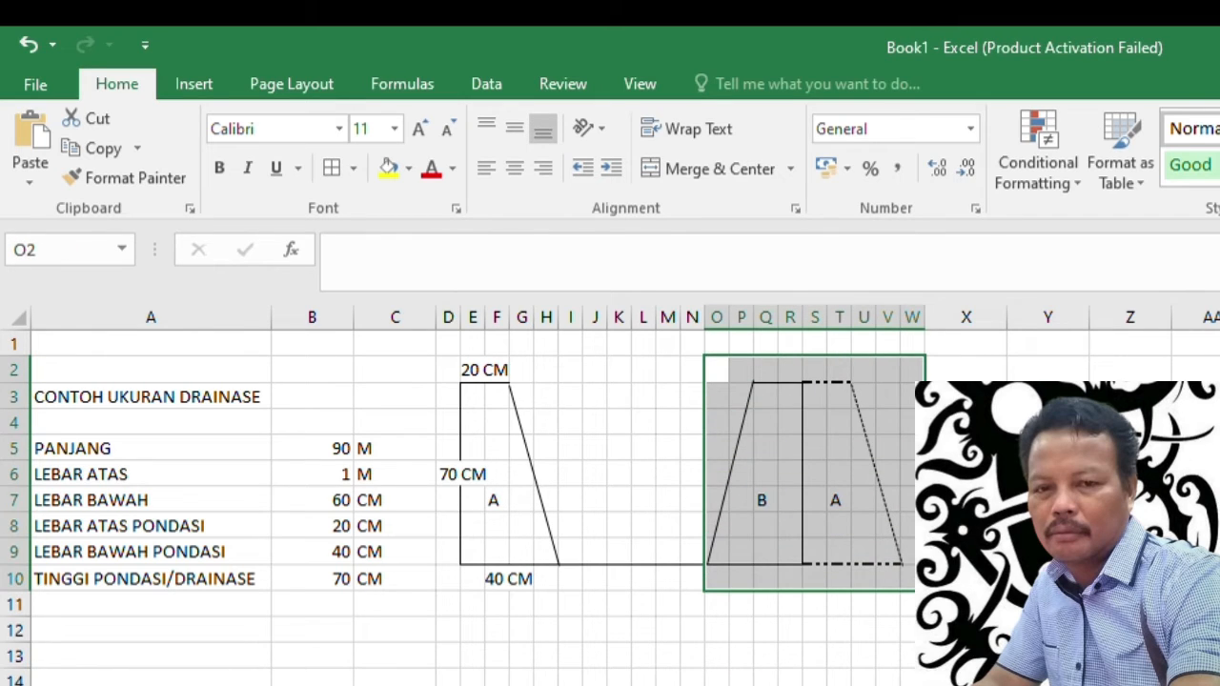
click(839, 682)
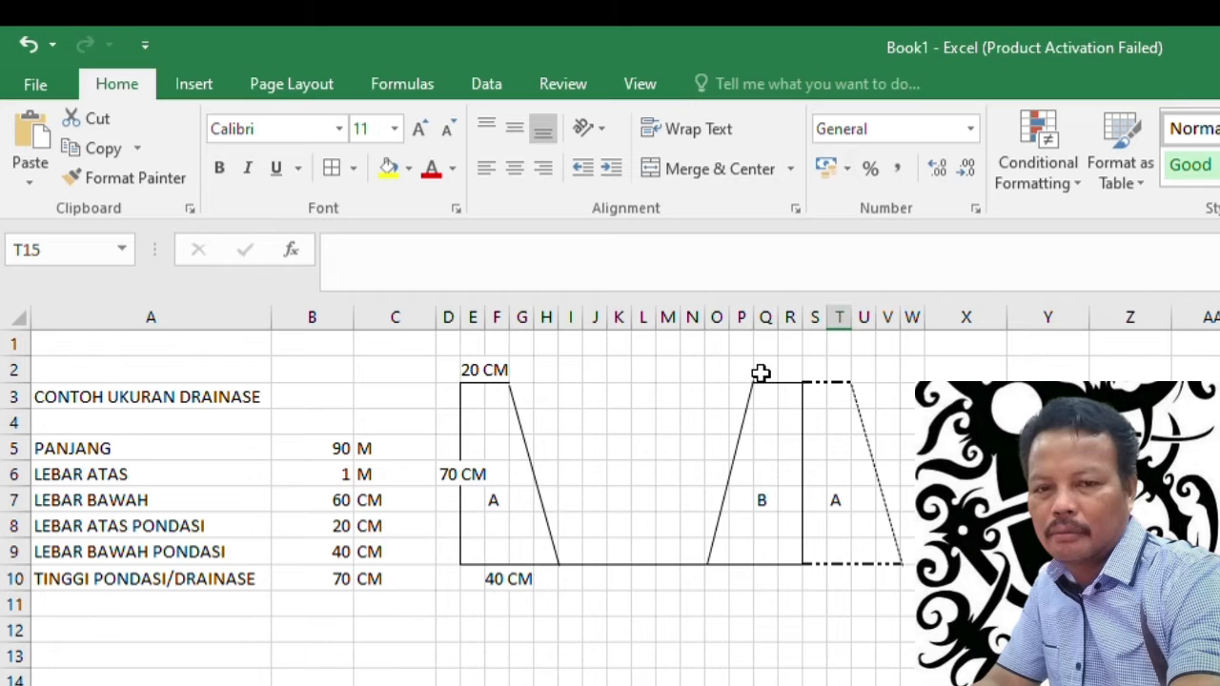
drag(763, 371, 779, 370)
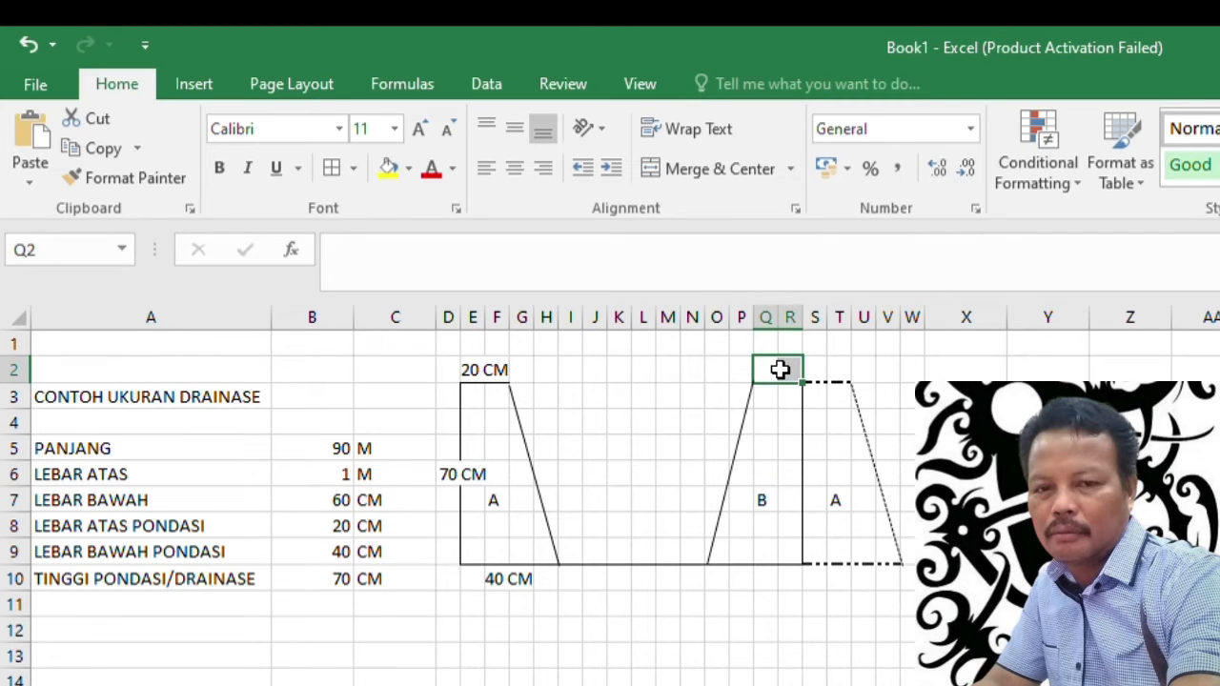
click(814, 674)
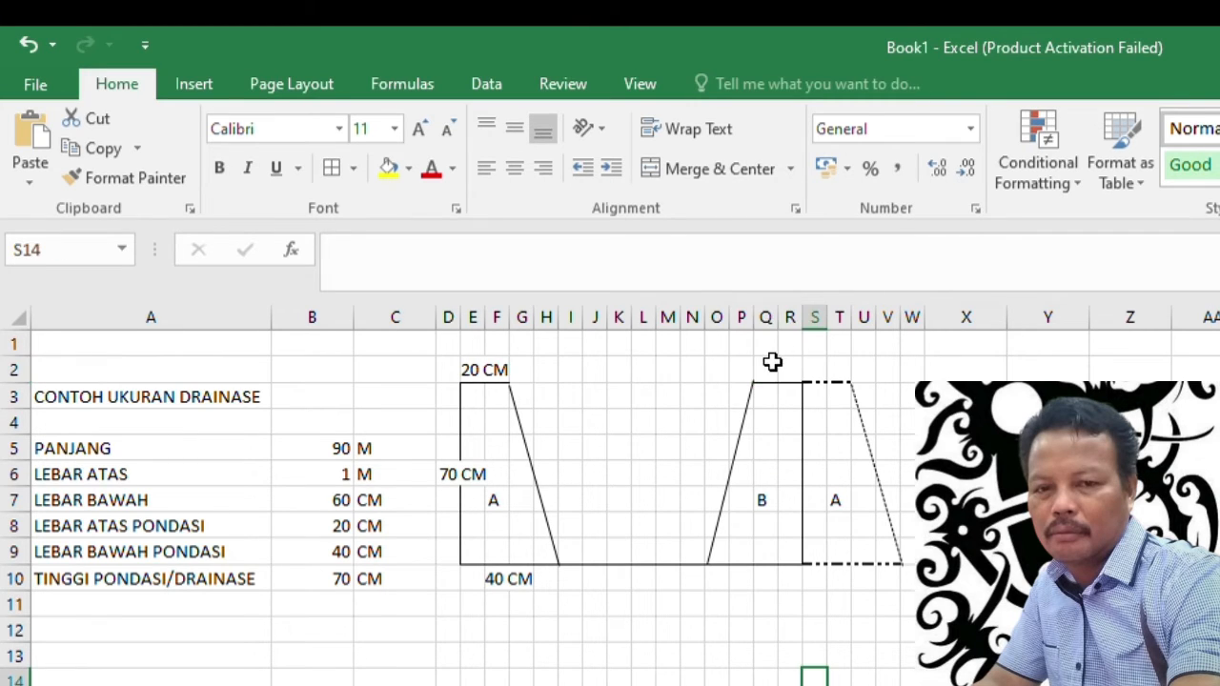
- Merge and center Q2:T2 above the combined trapezoid and enter 40 CM as its upper width
drag(772, 365, 831, 363)
click(720, 170)
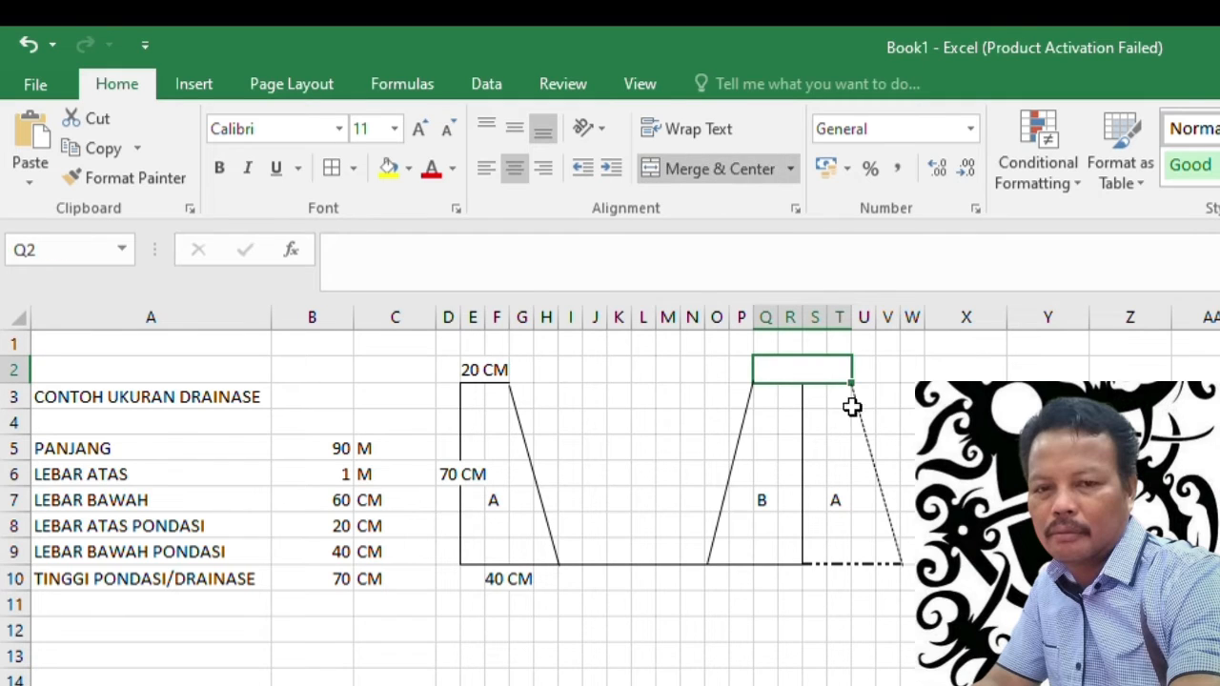
text(40)
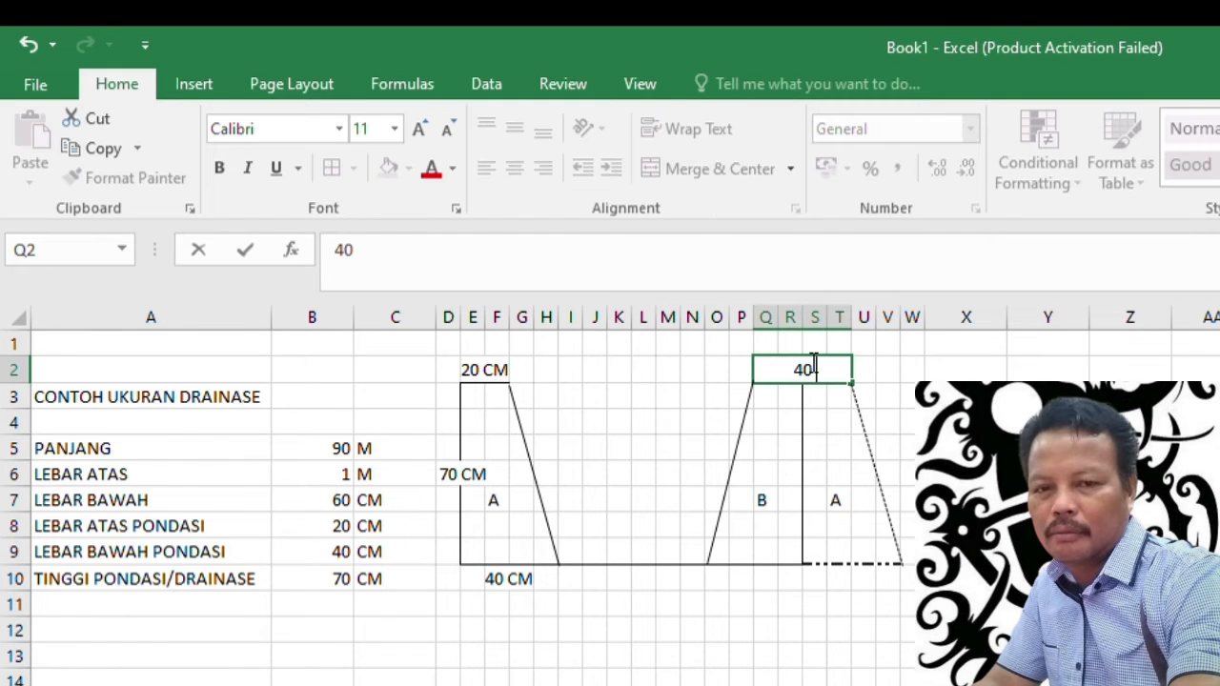
text( CM)
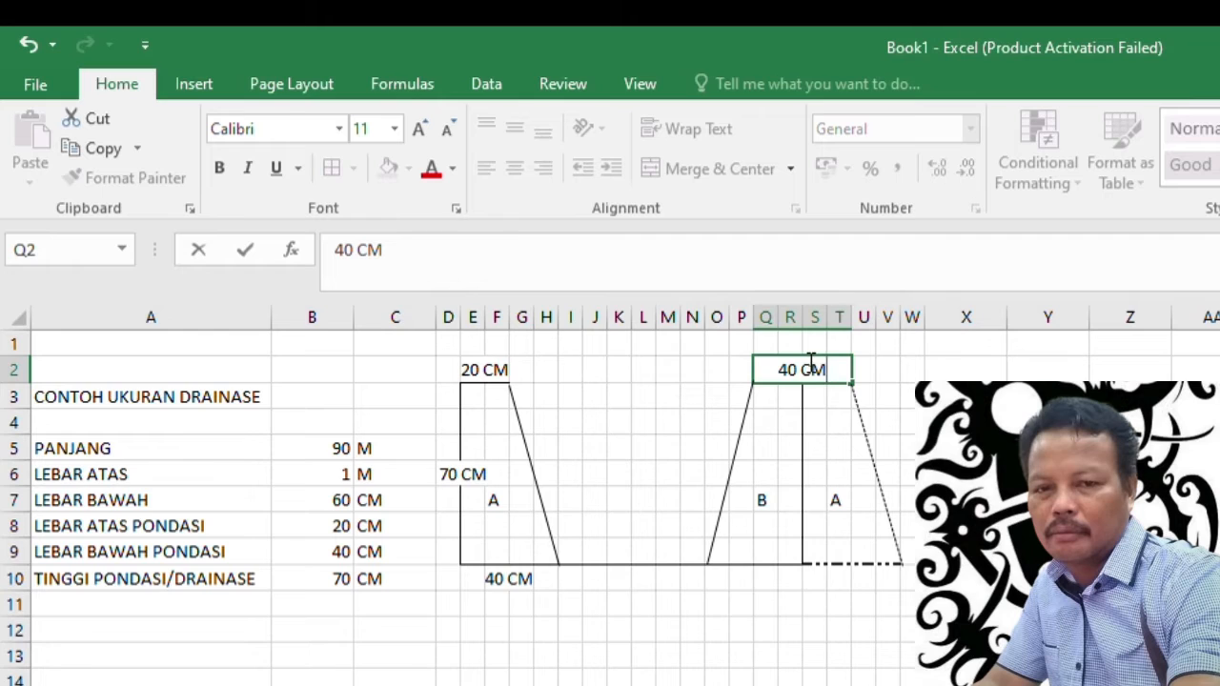
click(808, 593)
- Check foundation A's base width, then merge and center O10:V10 below the combined trapezoid and enter 80 CM
click(500, 584)
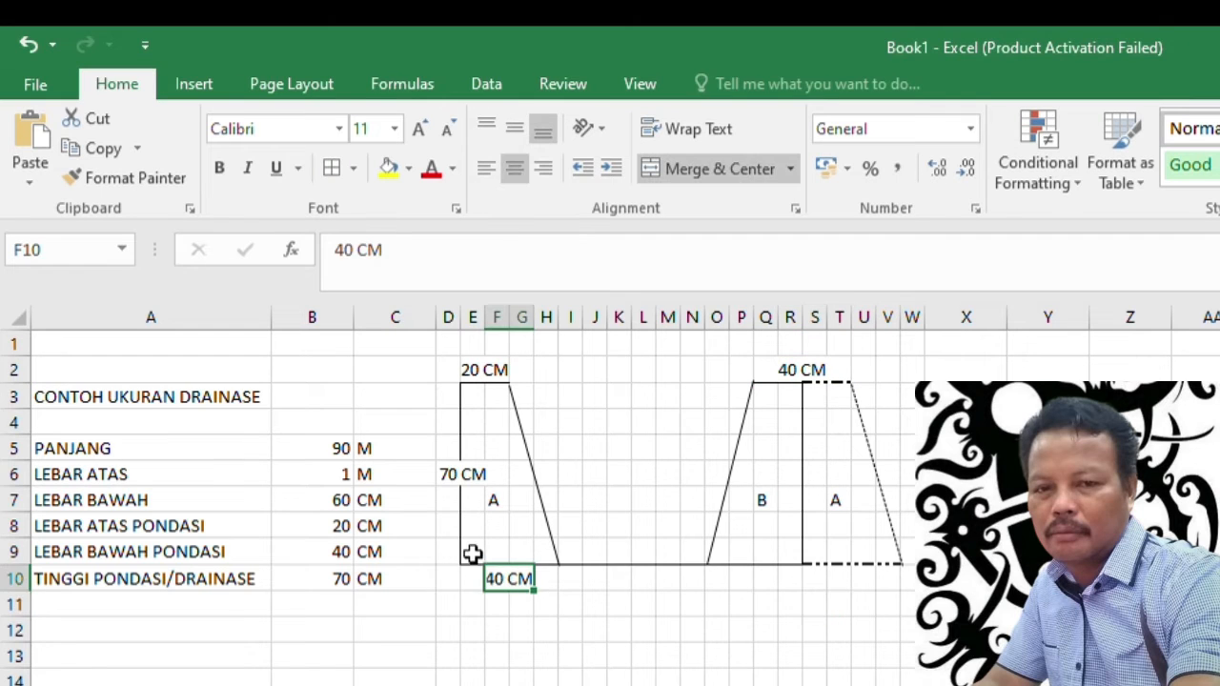
drag(474, 555, 548, 556)
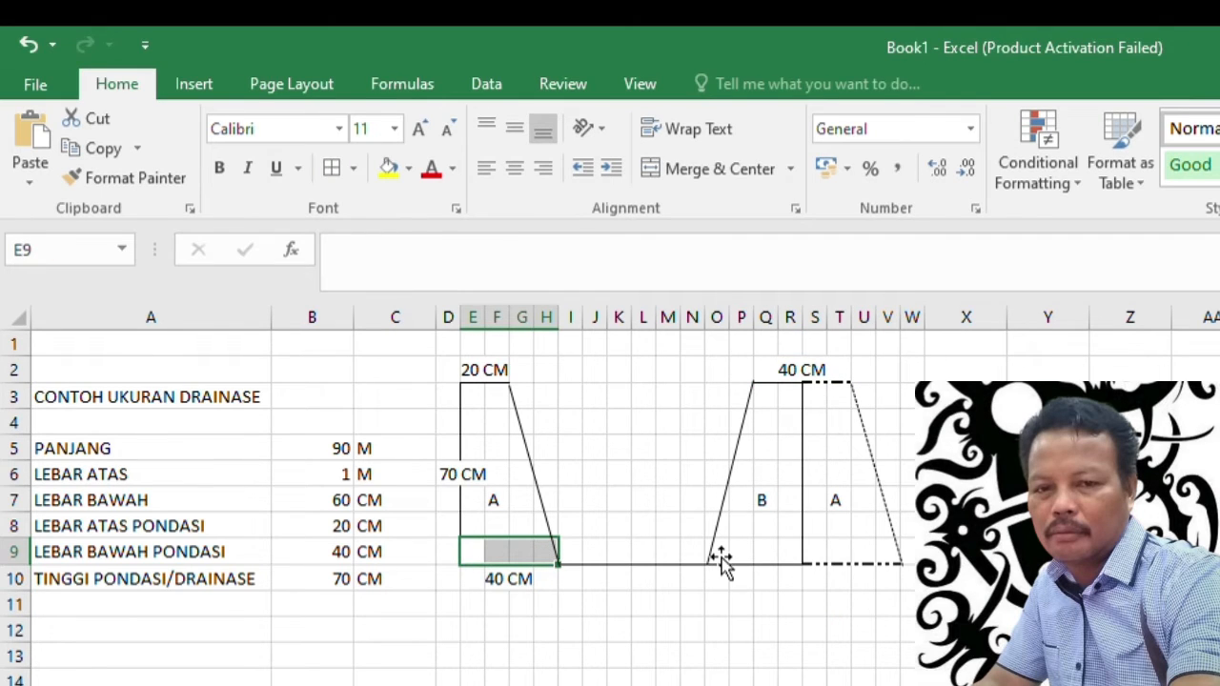
drag(798, 551, 881, 580)
click(715, 168)
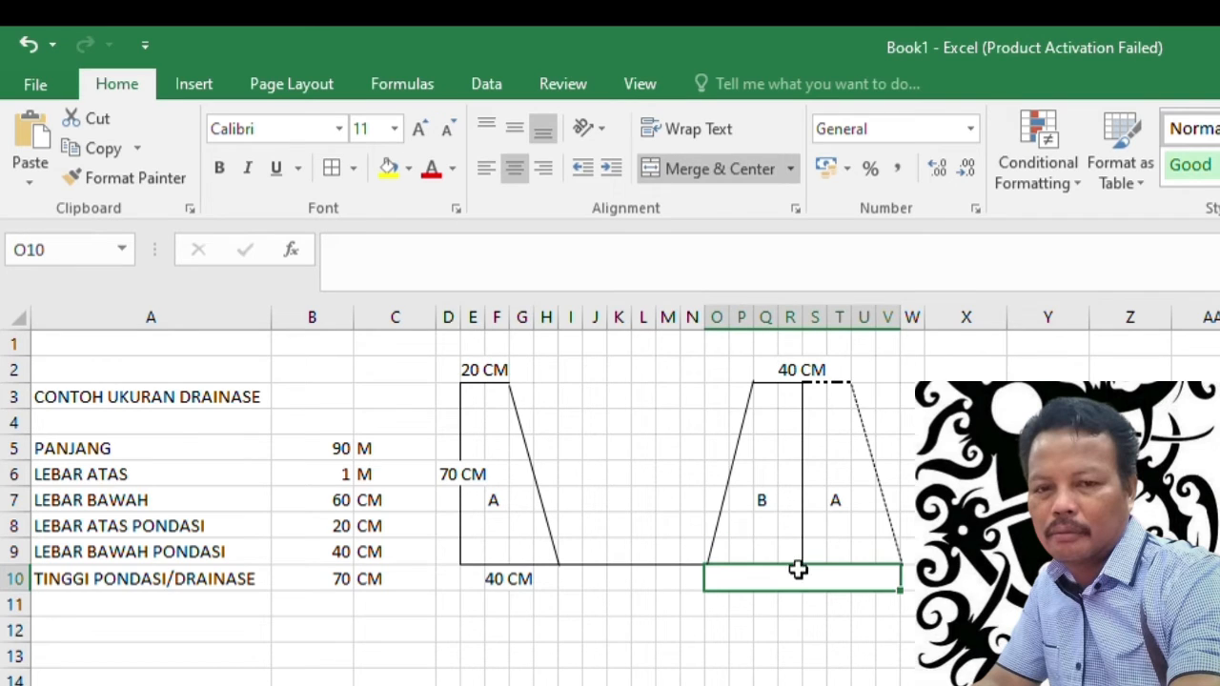
text(80)
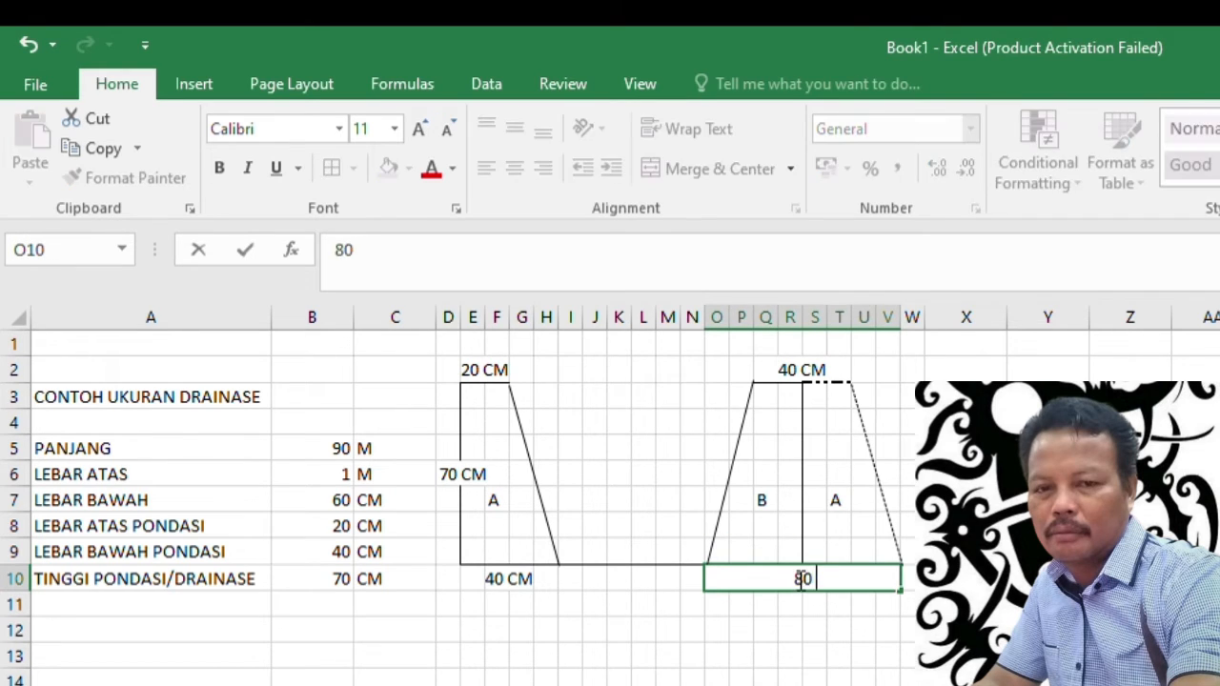
text( CM)
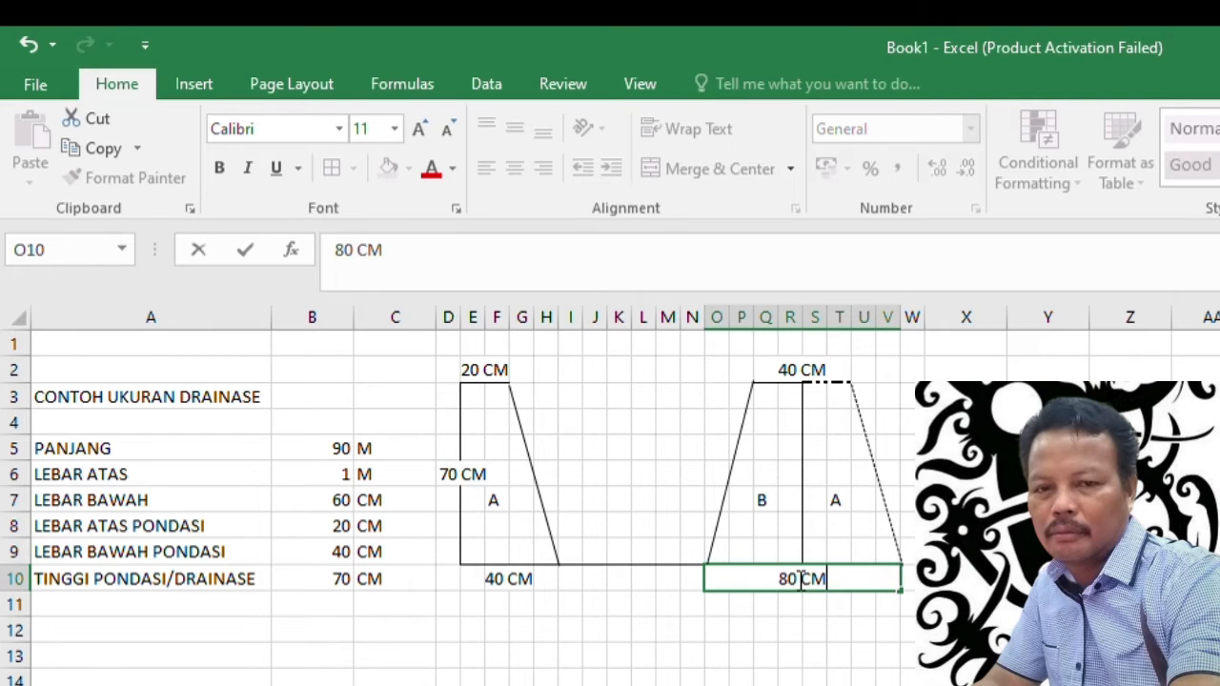
click(667, 685)
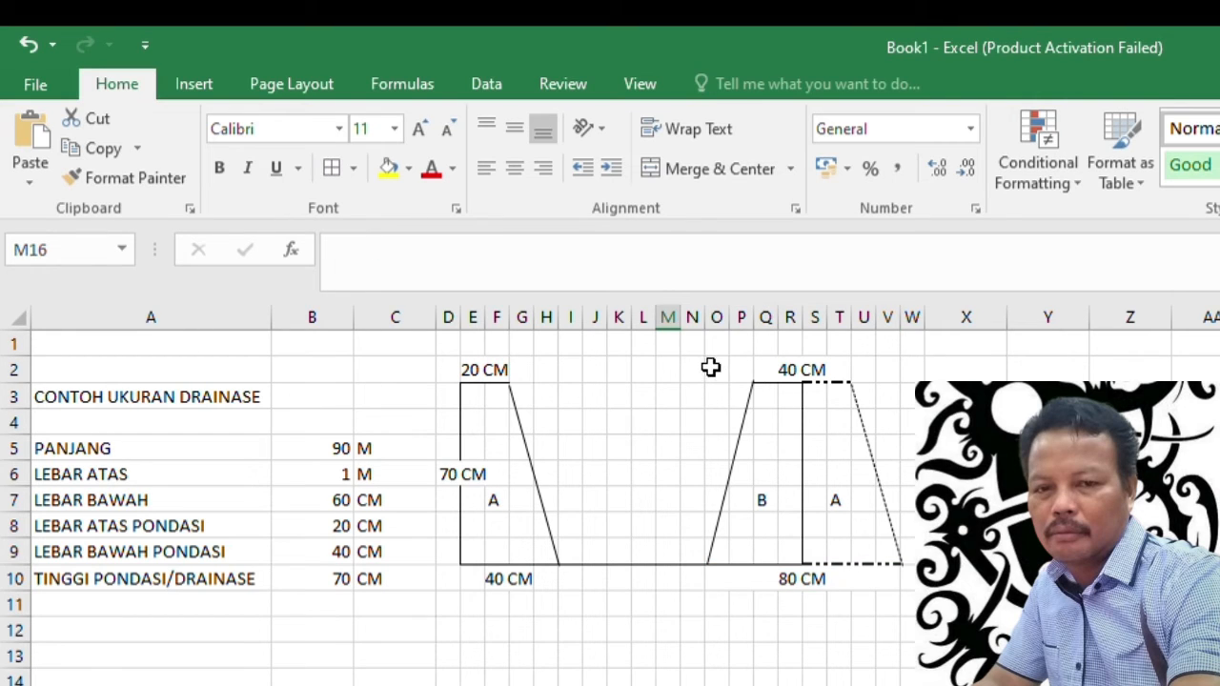
- Fill the combined trapezoid's range O2:W10 with light green
drag(711, 365, 905, 581)
click(405, 168)
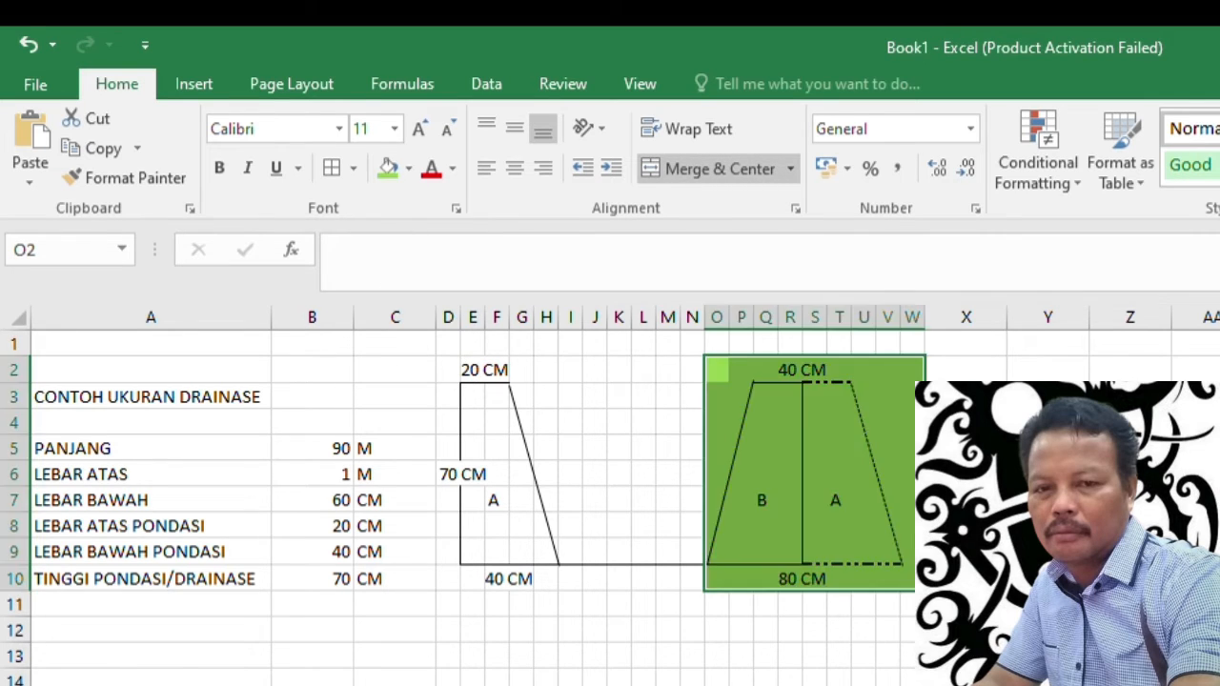
click(717, 682)
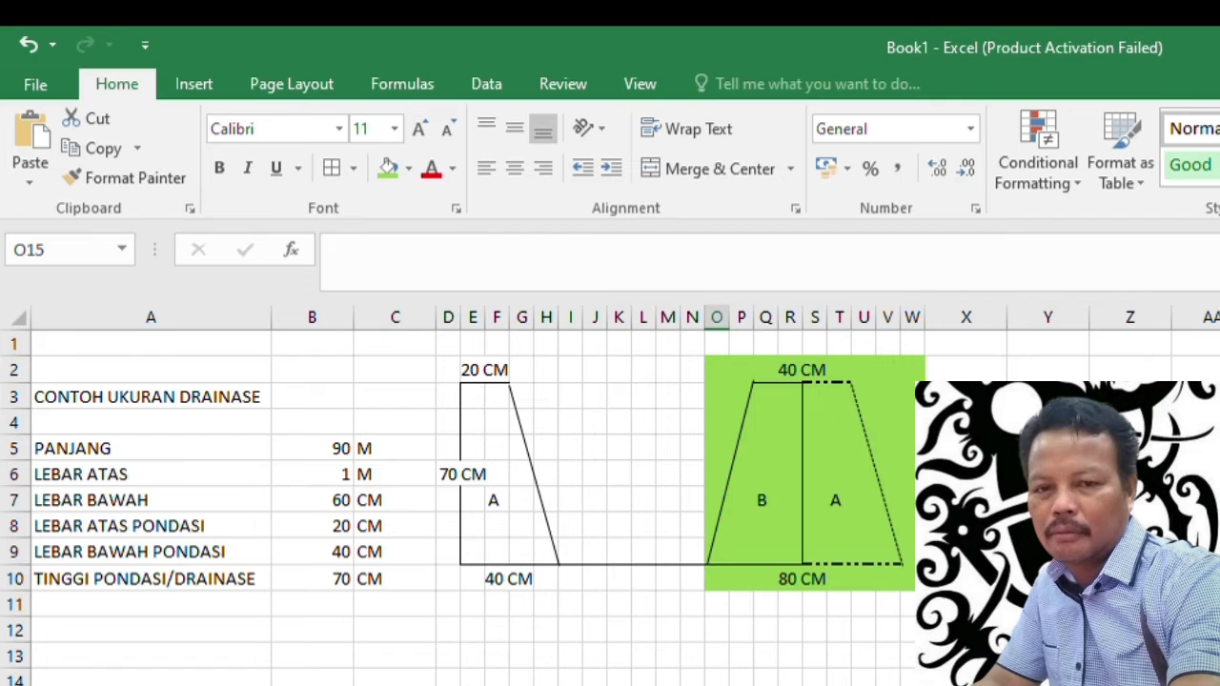
mouse_move(725, 364)
mouse_down()
mouse_move(891, 524)
mouse_move(871, 609)
mouse_up()
click(864, 675)
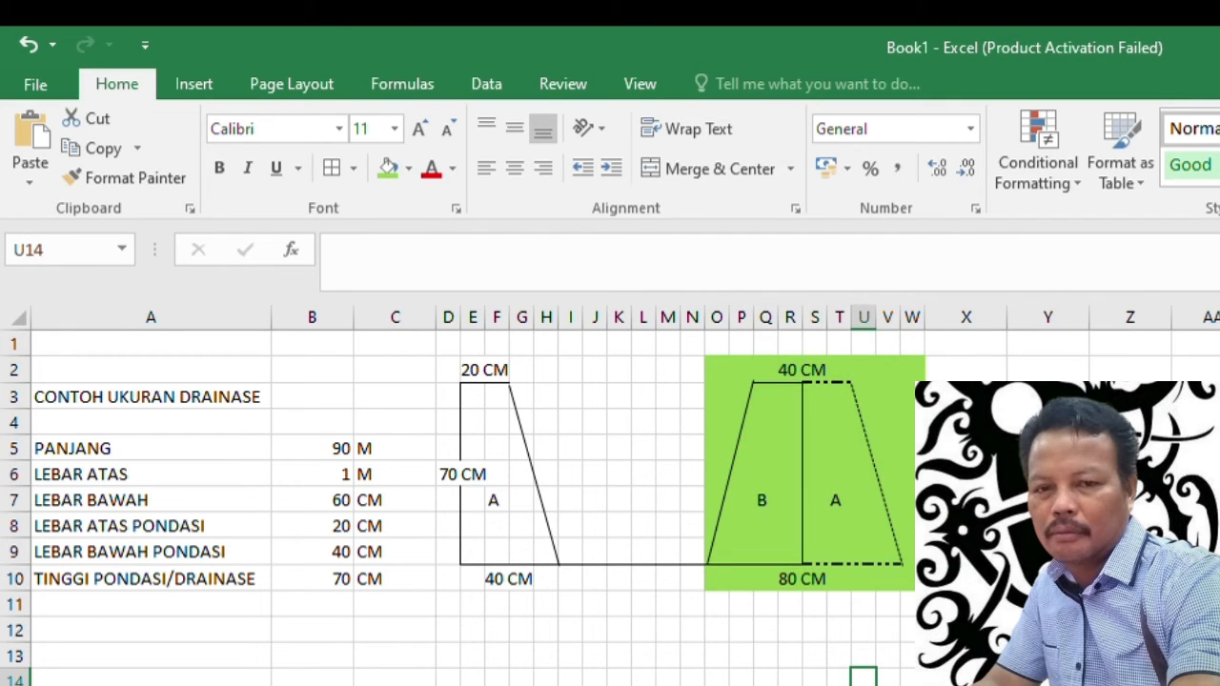
- Enter the formula text VOLUME = P X L X T in X2 beside the green area
click(973, 374)
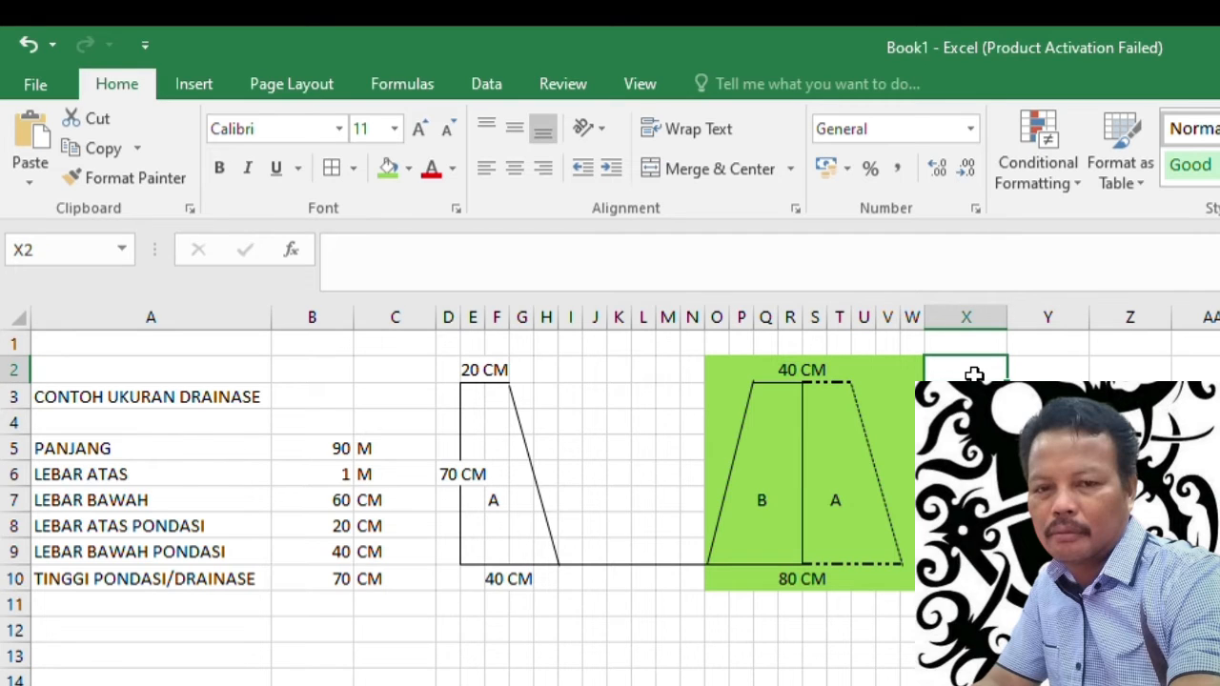
text(VOLUM)
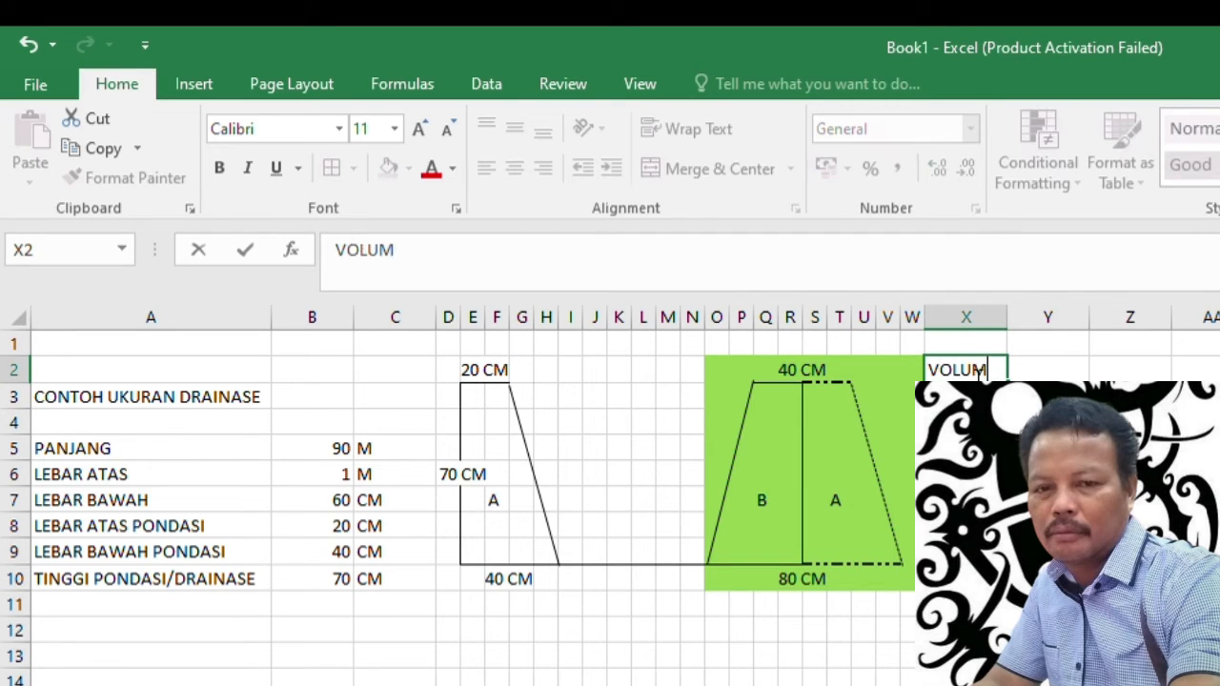
text(E = P X L X)
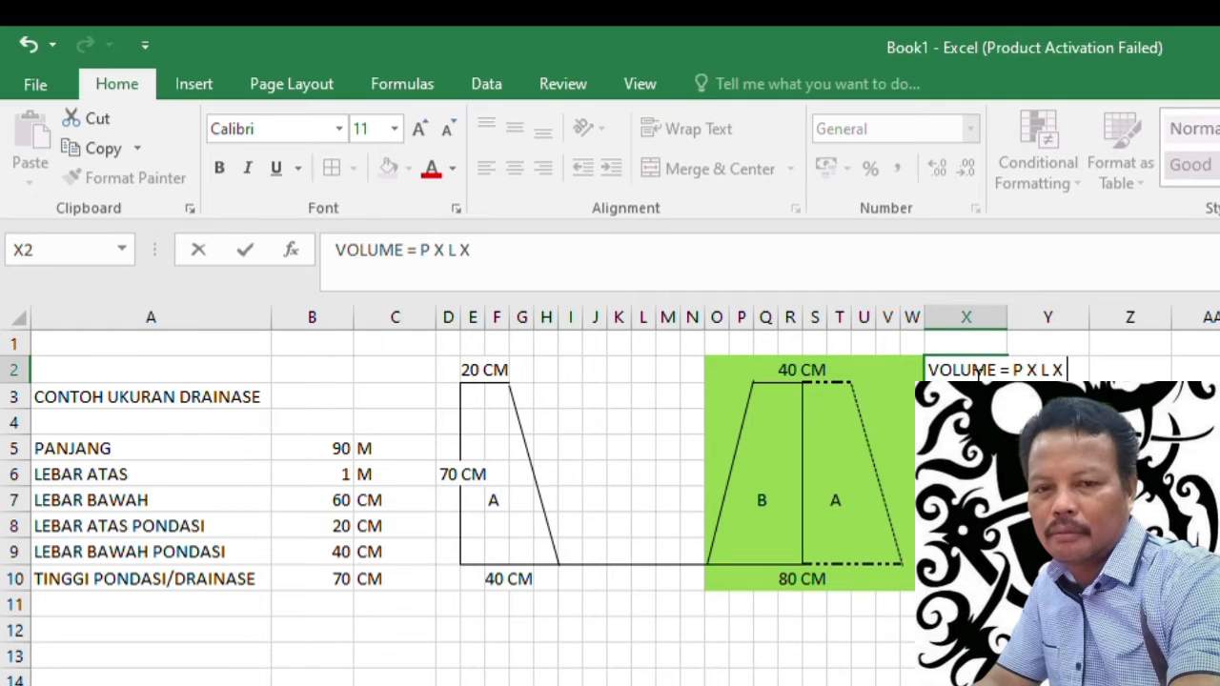
text( T)
click(1129, 500)
click(966, 396)
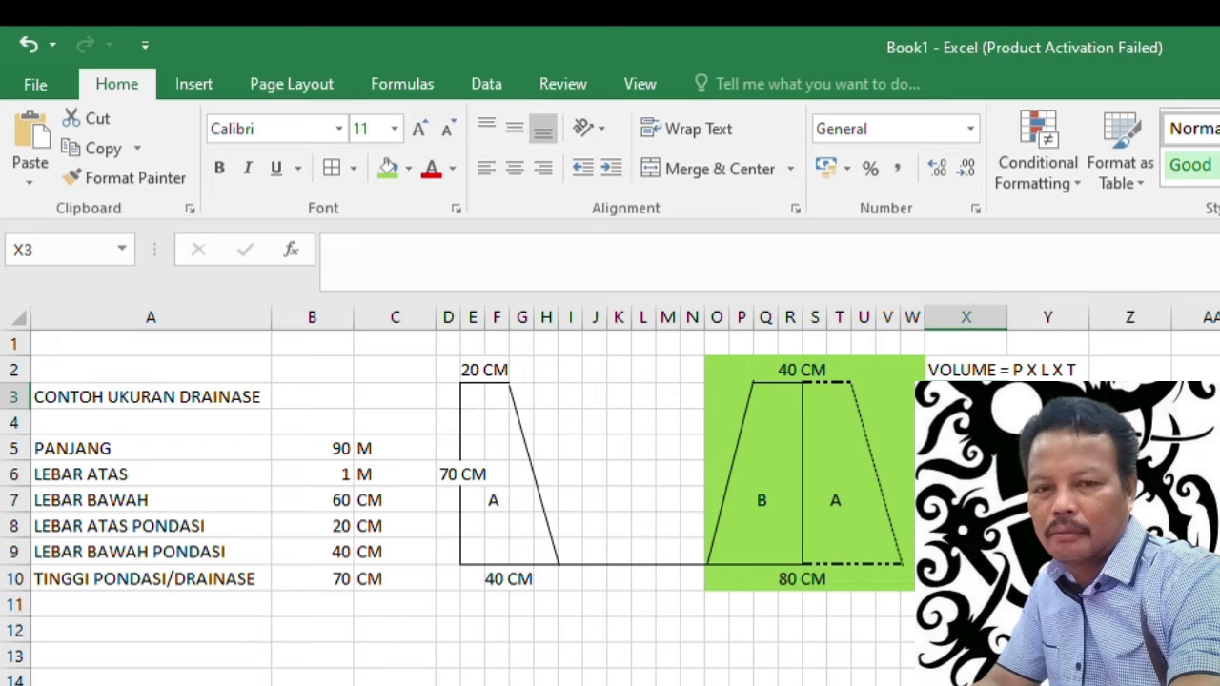
- Center the dimension values in B5:B10 horizontally
drag(327, 444, 319, 576)
click(514, 167)
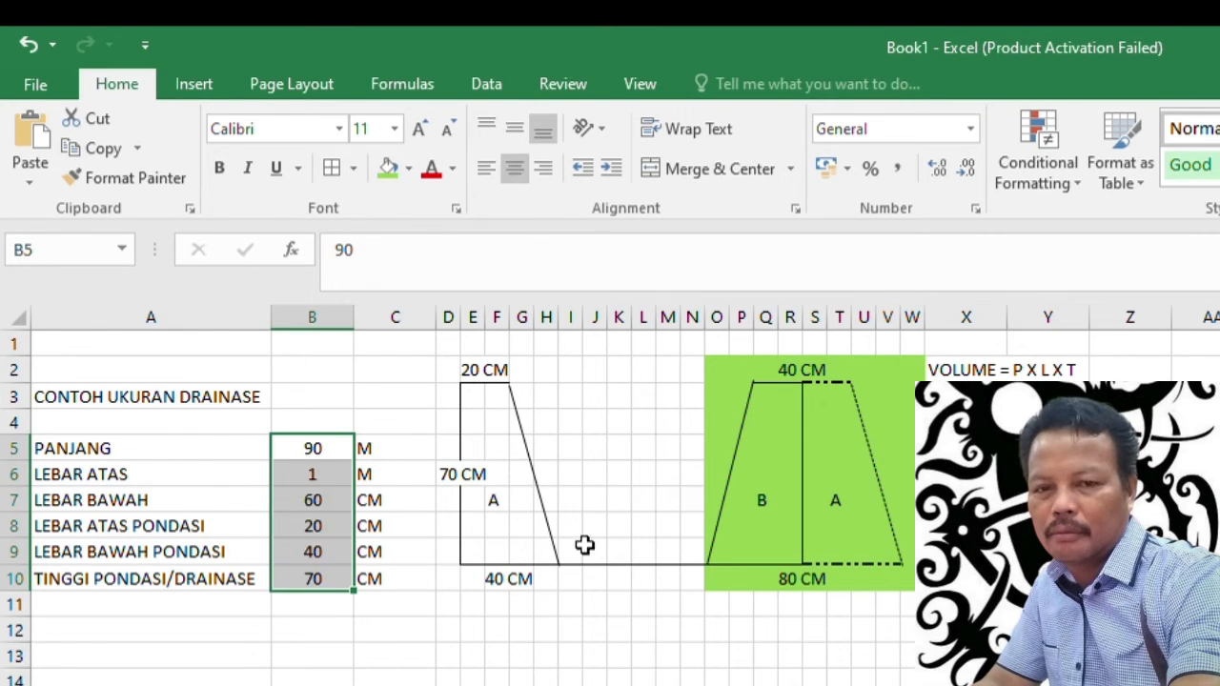
click(595, 685)
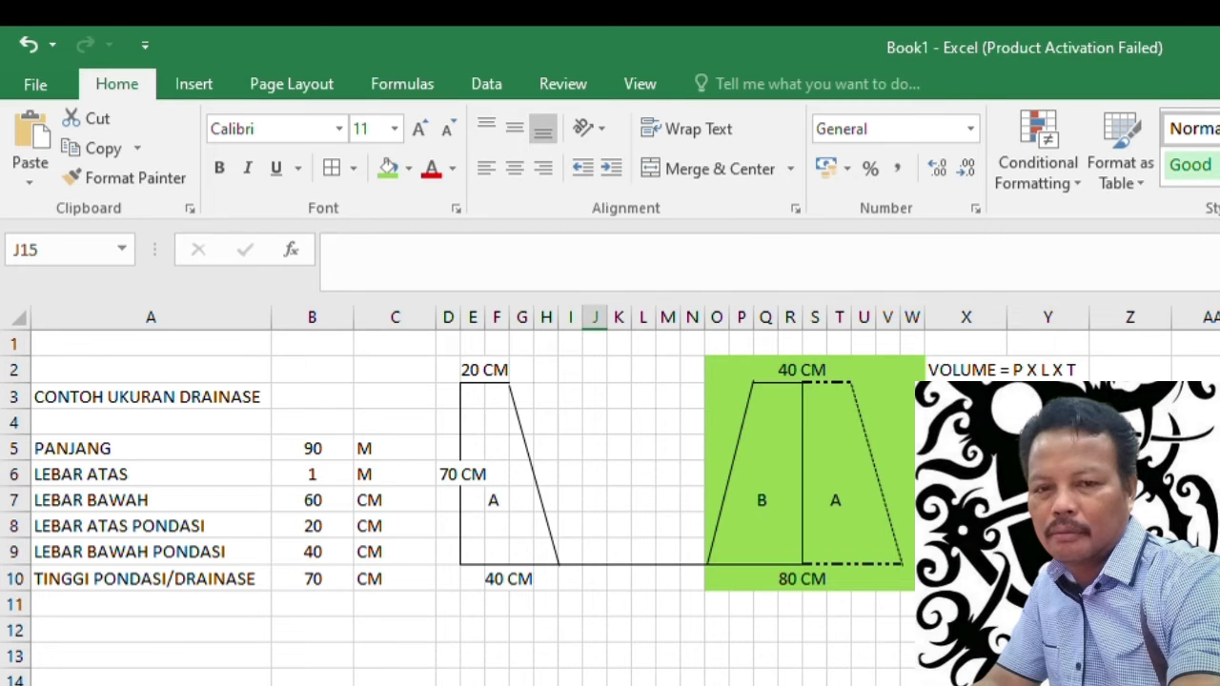
click(728, 574)
click(839, 673)
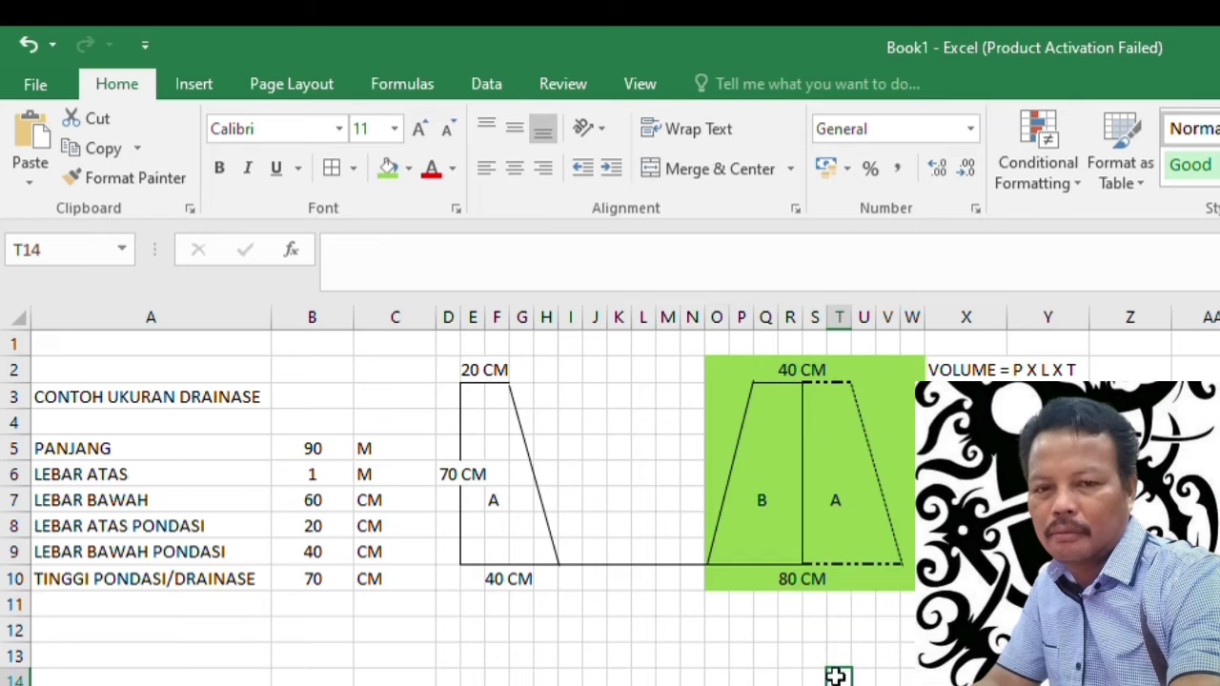
- Check the combined trapezoid's base and top widths, then enter LEBAR RATA-RATA = (40+80)/2 as text in F13
click(790, 583)
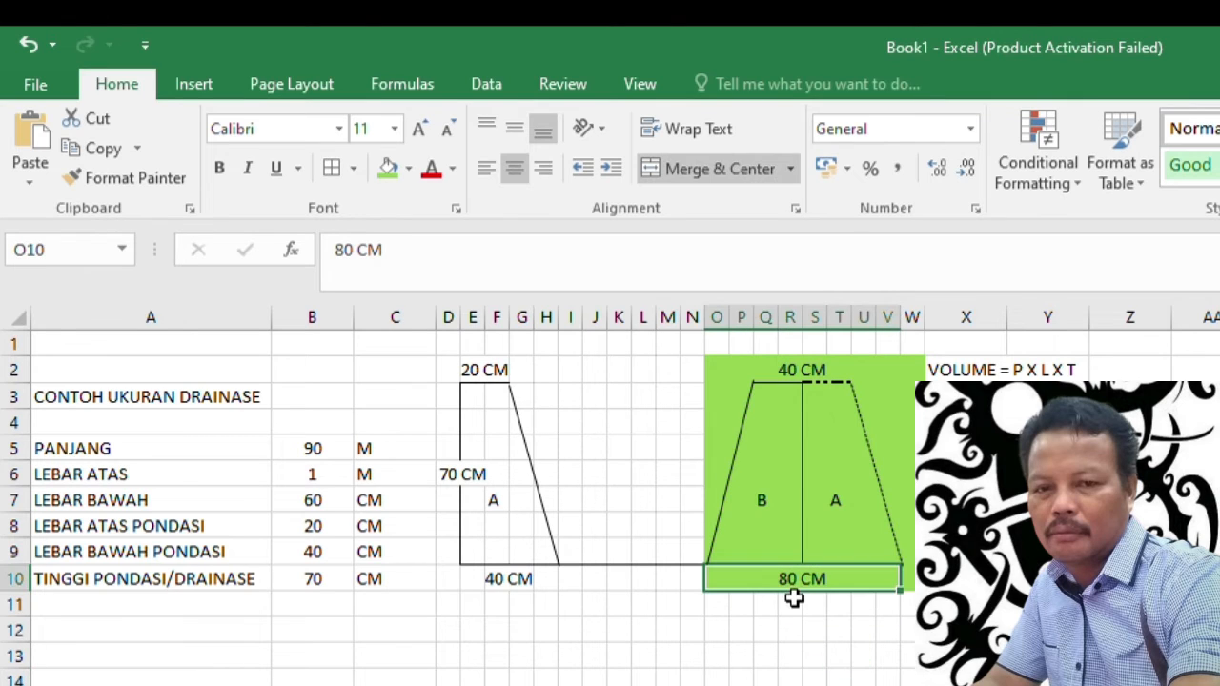
click(790, 370)
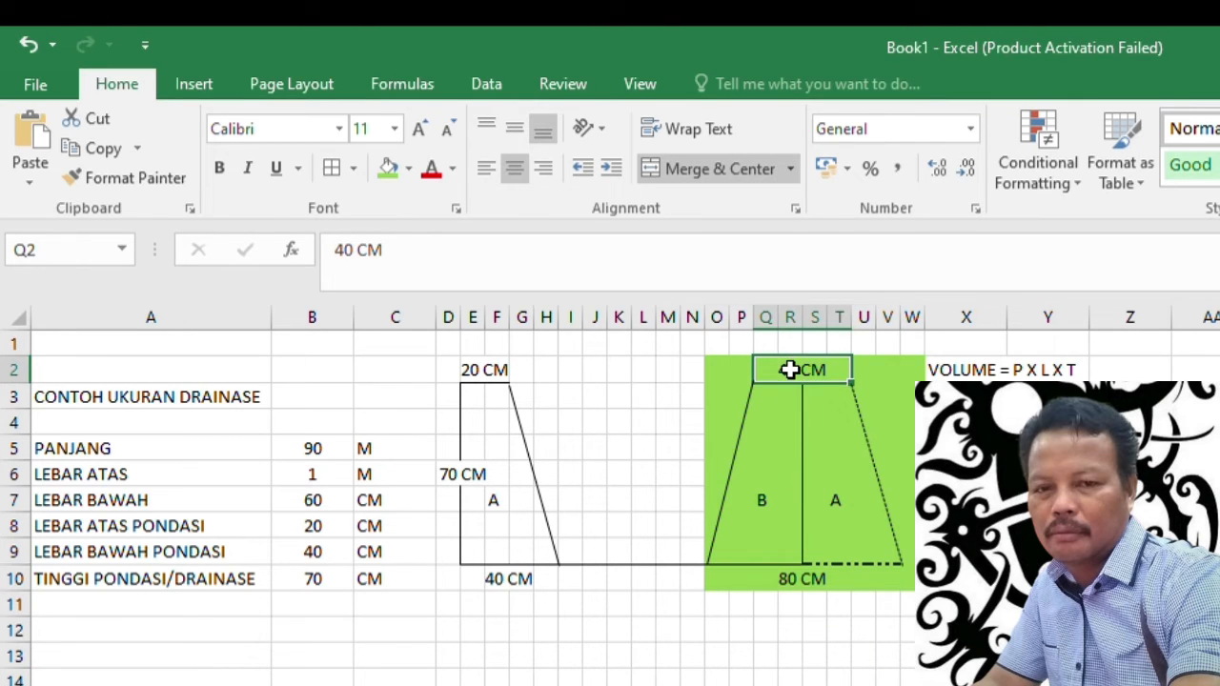
click(811, 675)
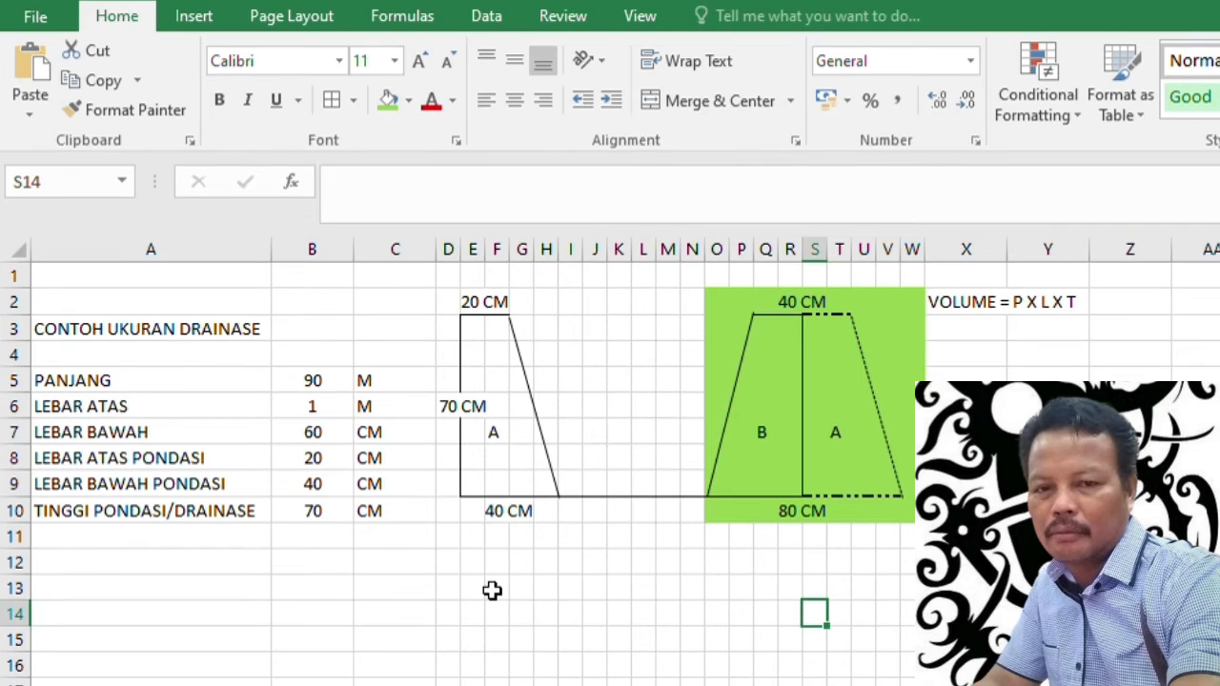
click(494, 657)
text(LE)
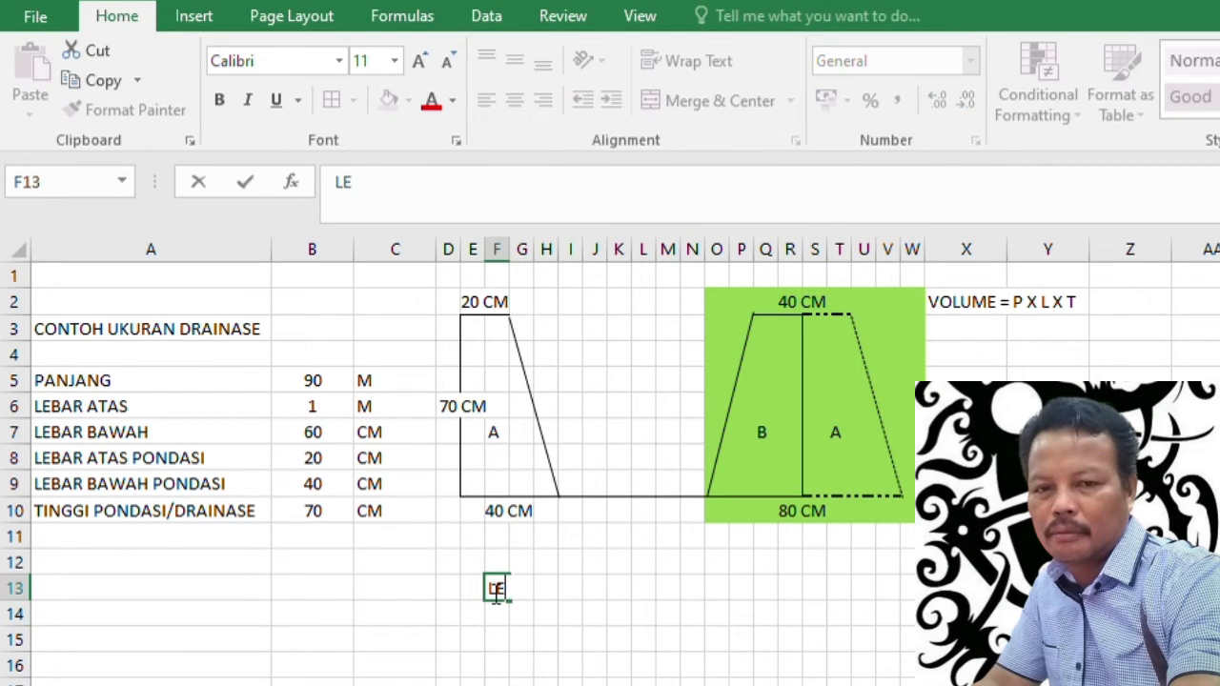
text(BAR RATA)
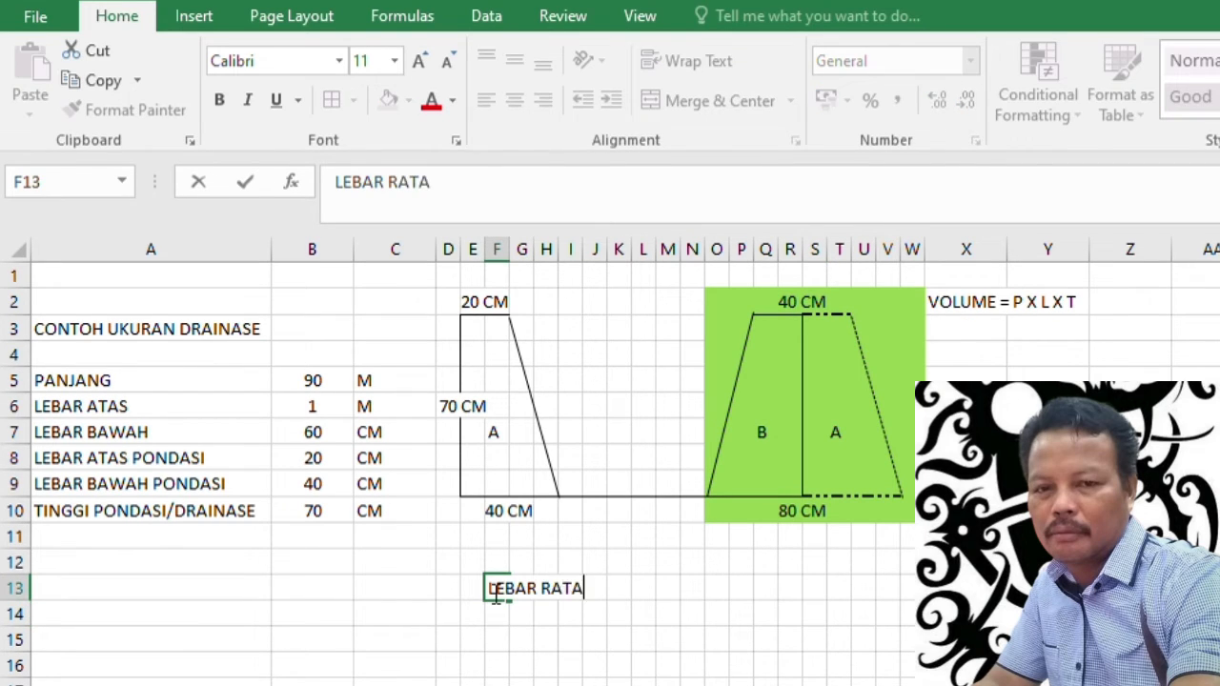
text(=)
key(BackSpace)
text(-RATA )
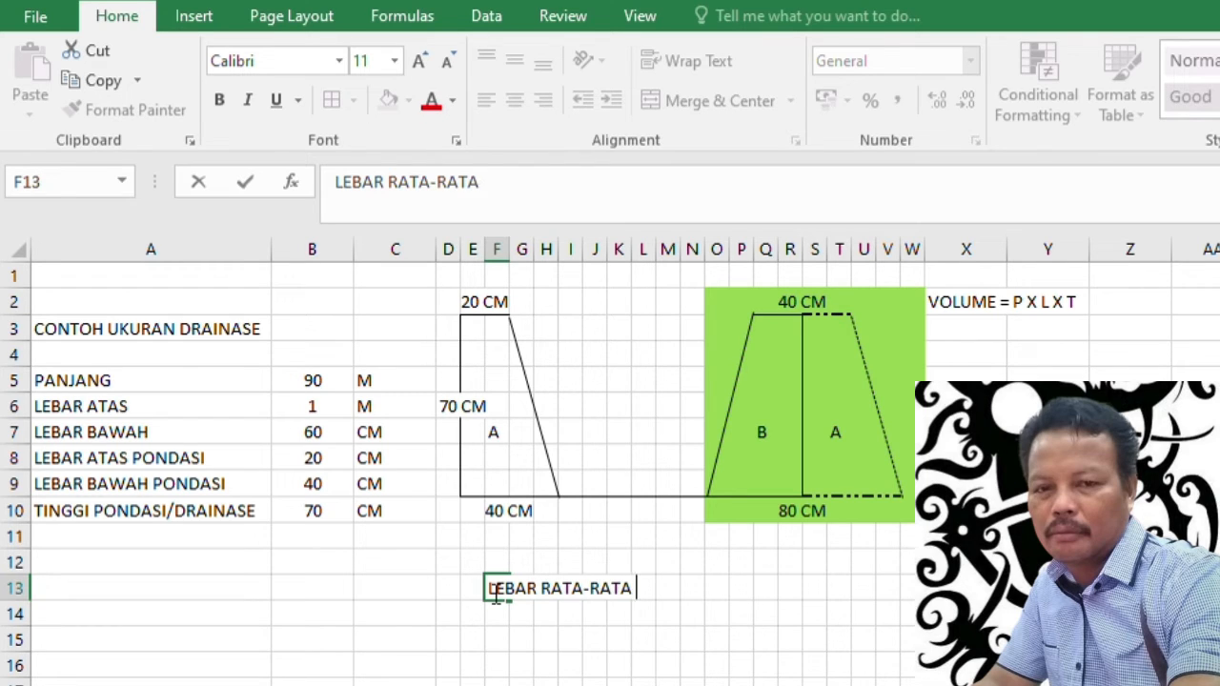
text(= (40+)
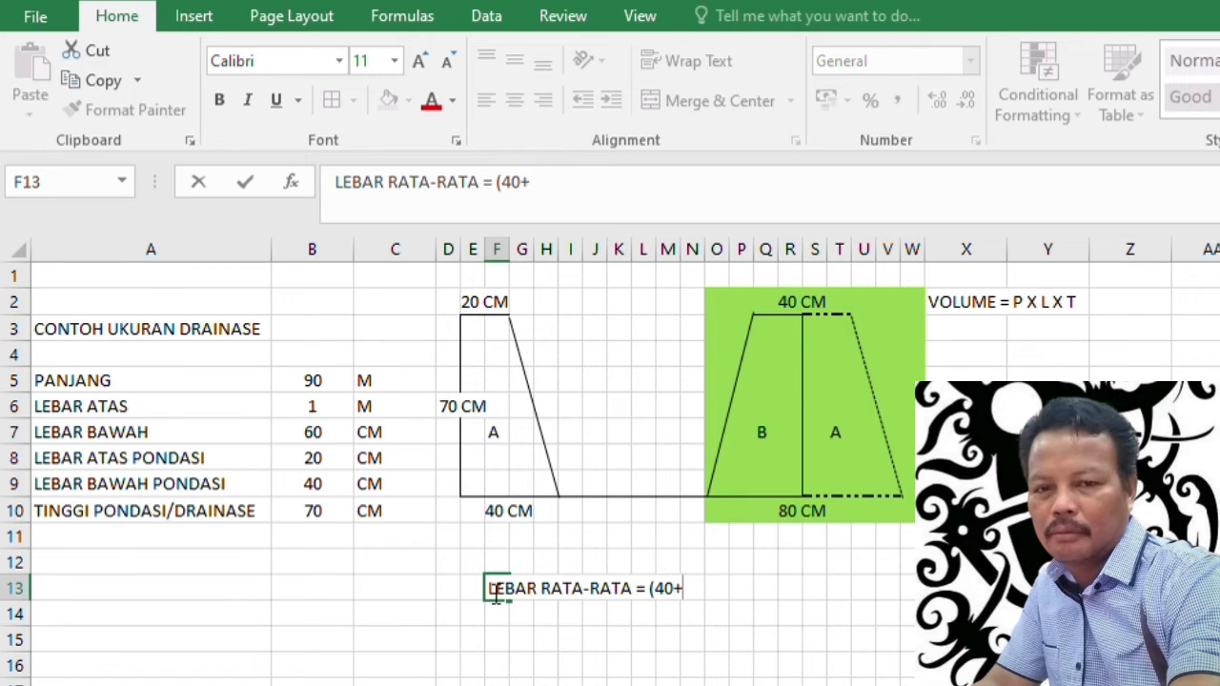
text(80)/)
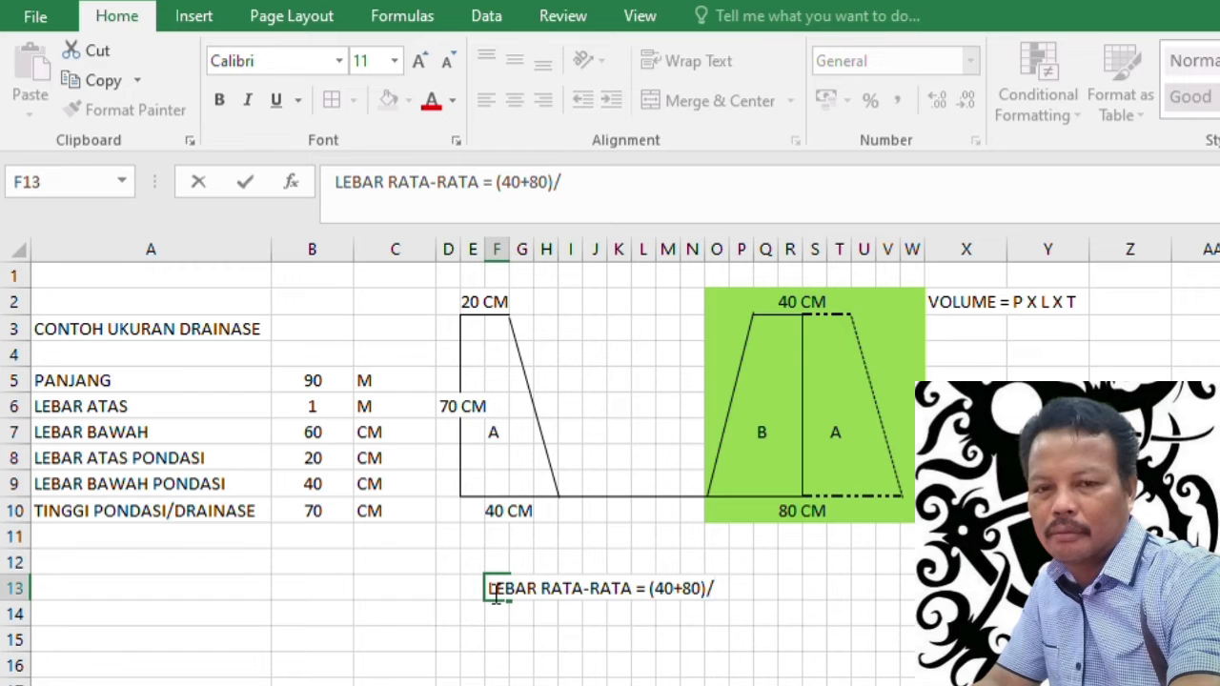
text(2)
- Merge and center L14:M14 below the average-width text and enter the formula =(40+80)/2
drag(644, 617, 662, 617)
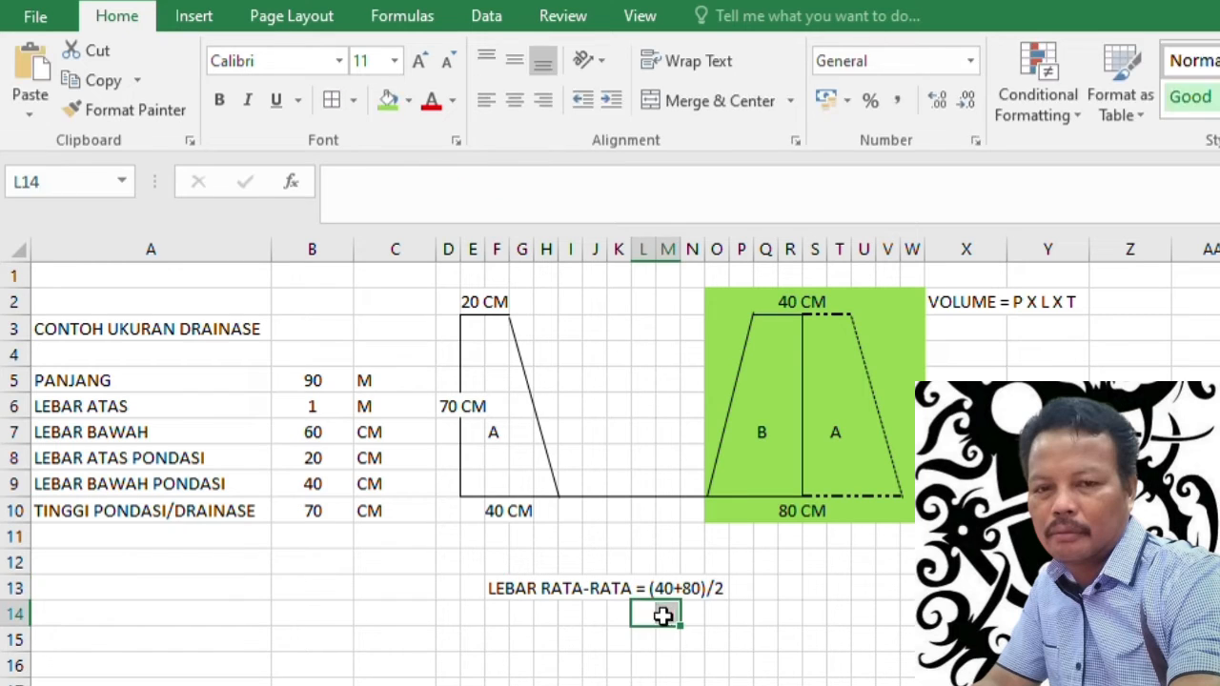
click(679, 100)
text(=)
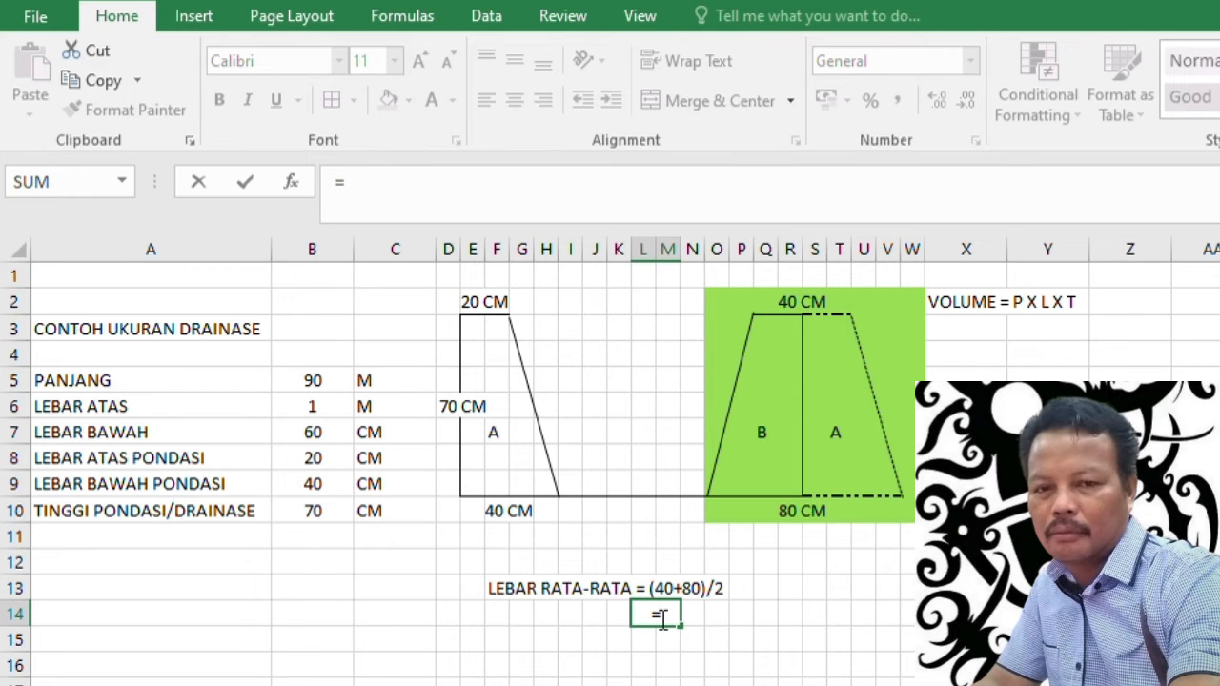
text((40)
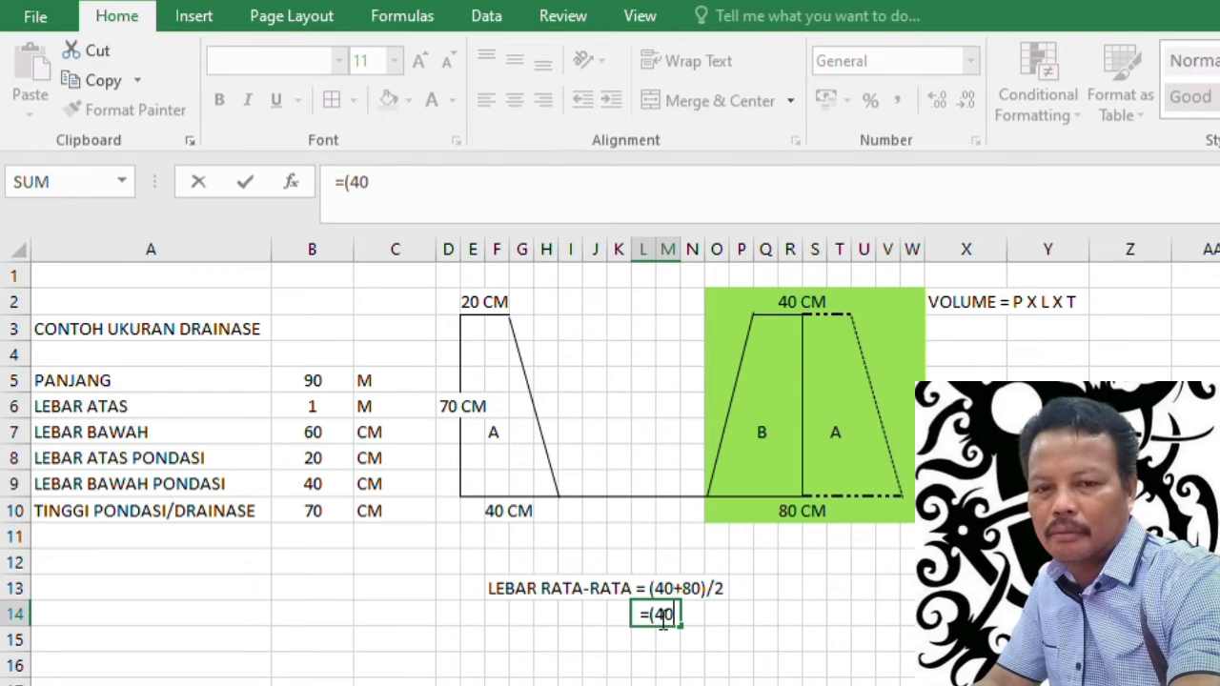
text(+80))
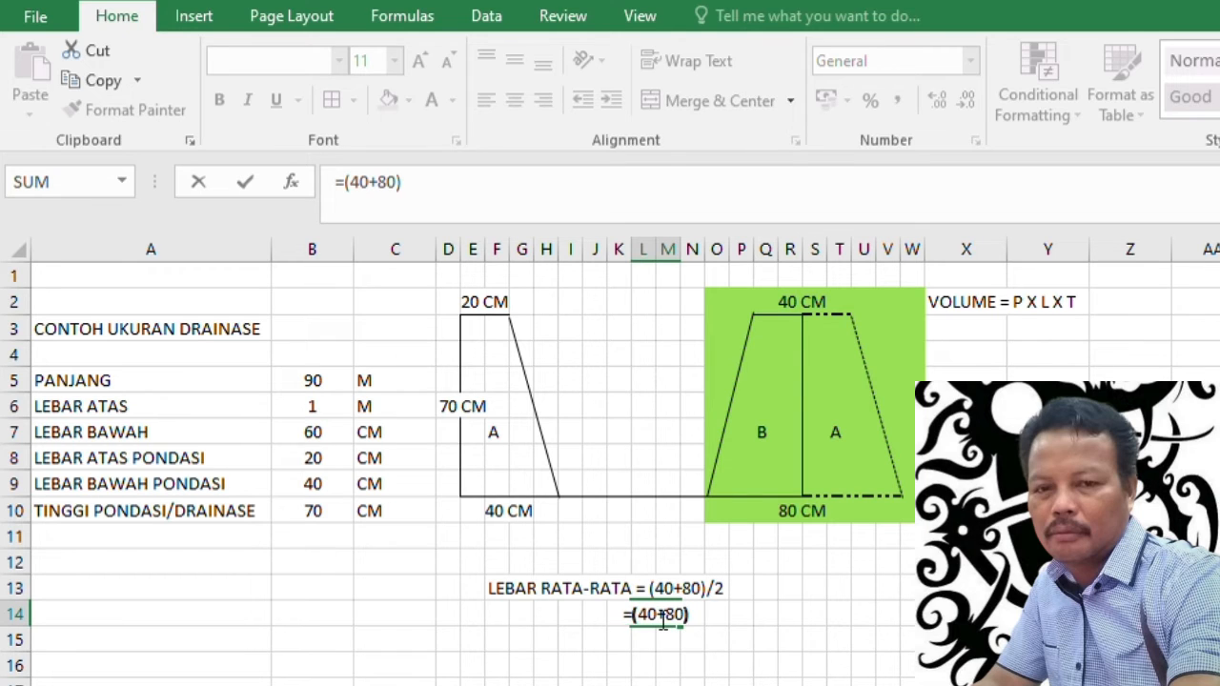
text(/2)
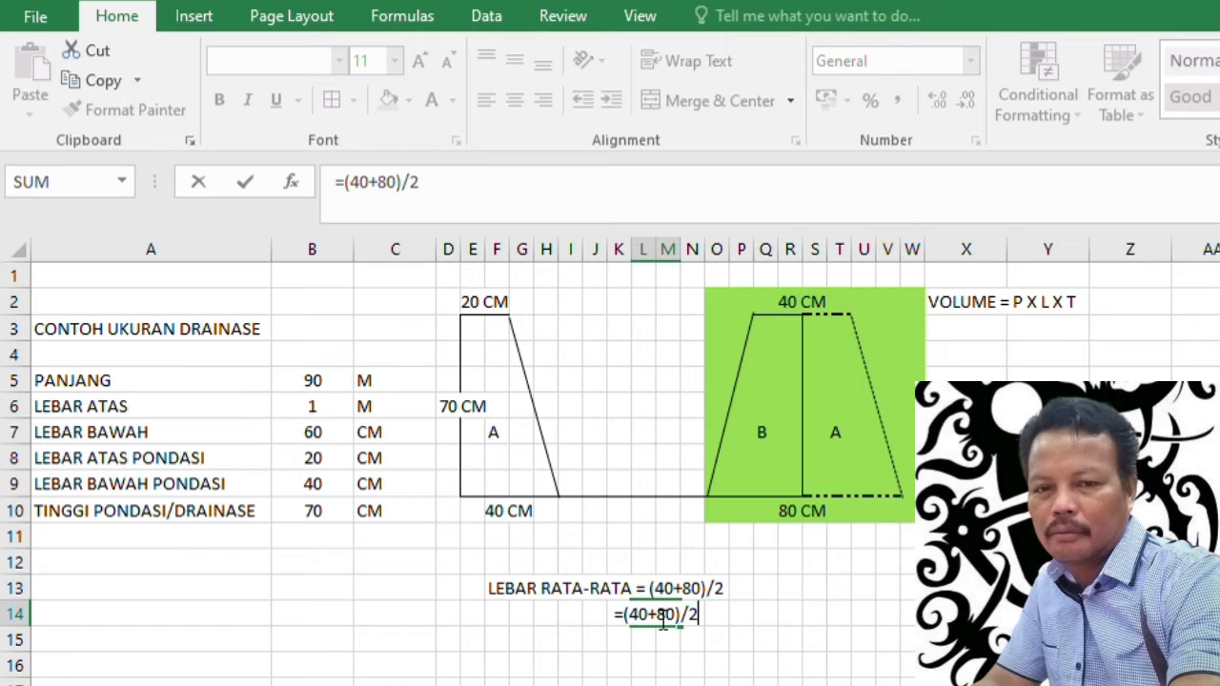
key(Return)
click(661, 615)
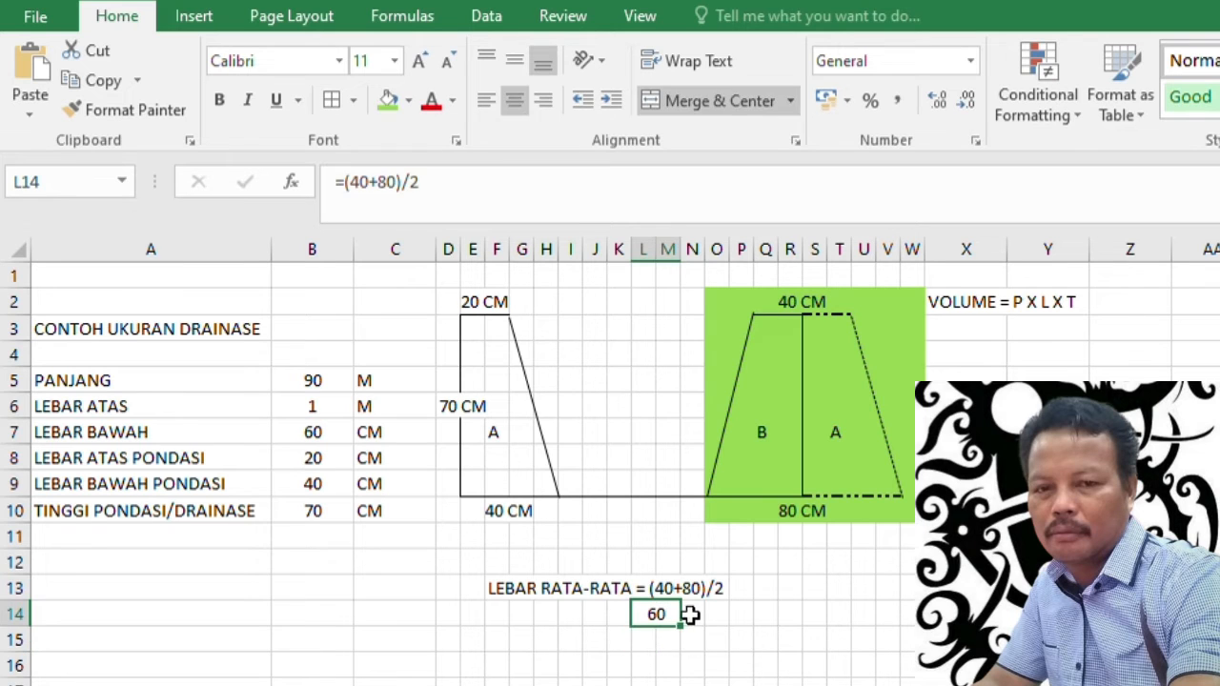
- Enter the unit CM in N14 beside the calculated average width
click(692, 615)
text(CM)
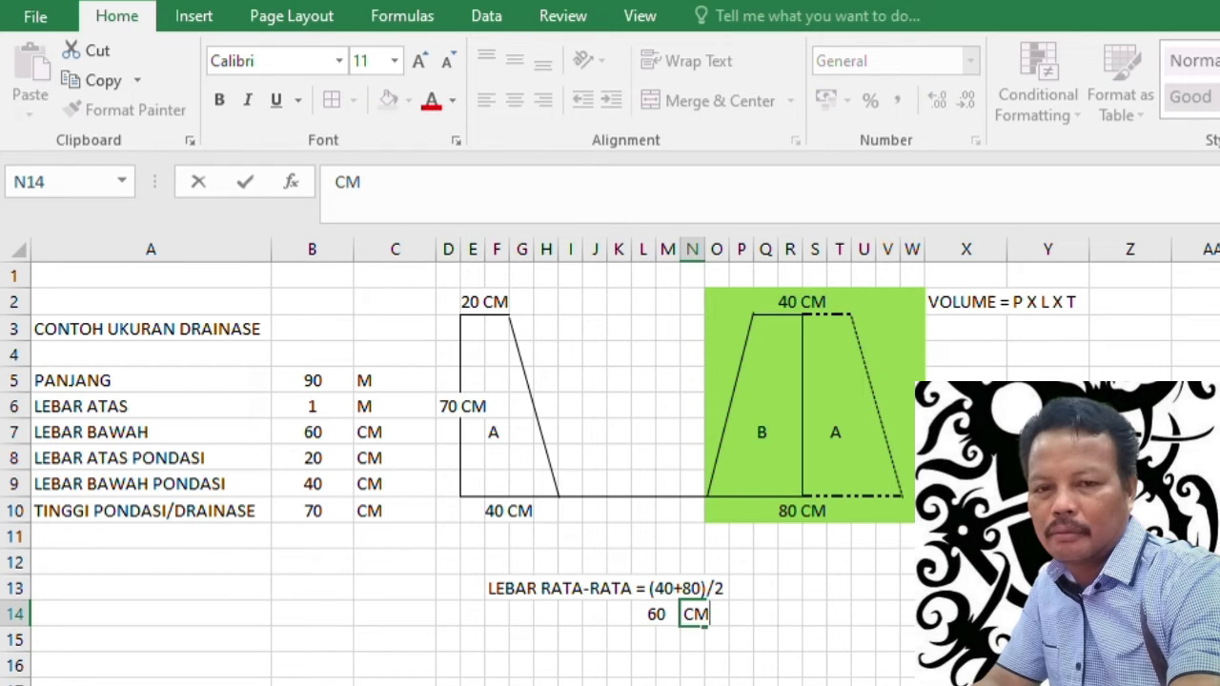
click(741, 685)
click(656, 616)
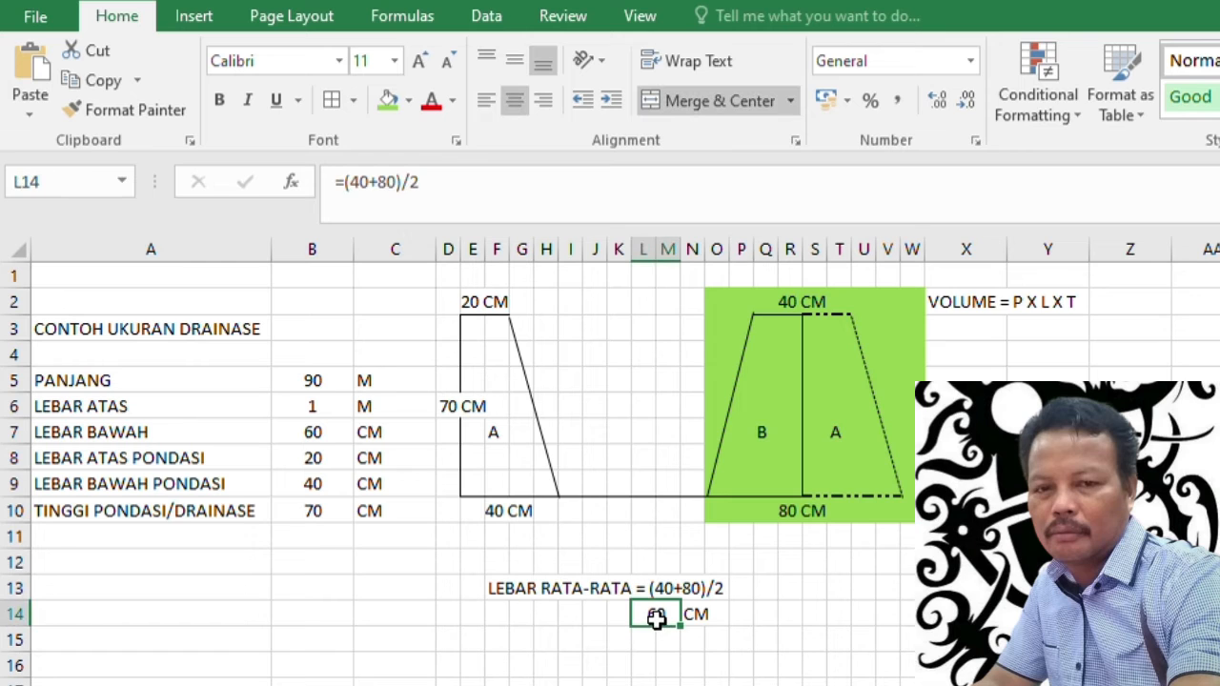
- Enter the label V0LIME= in X3 below the volume formula text
click(976, 330)
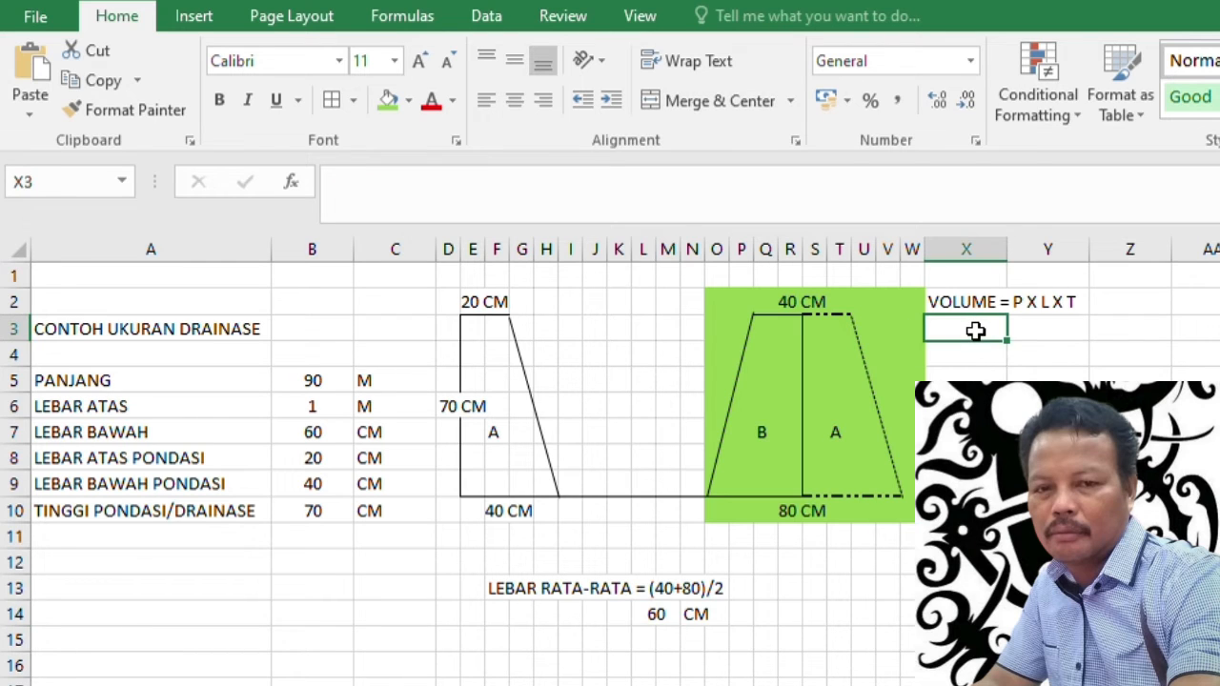
text(VOLUME = P X L X T)
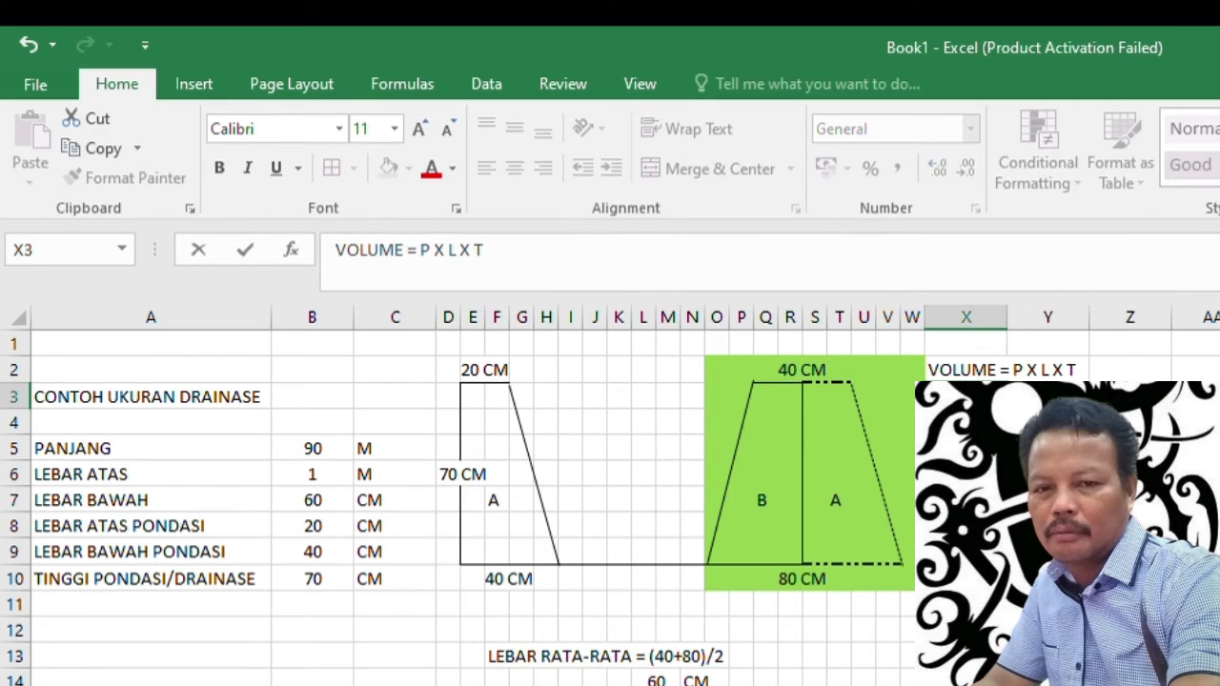
text(V0LIM)
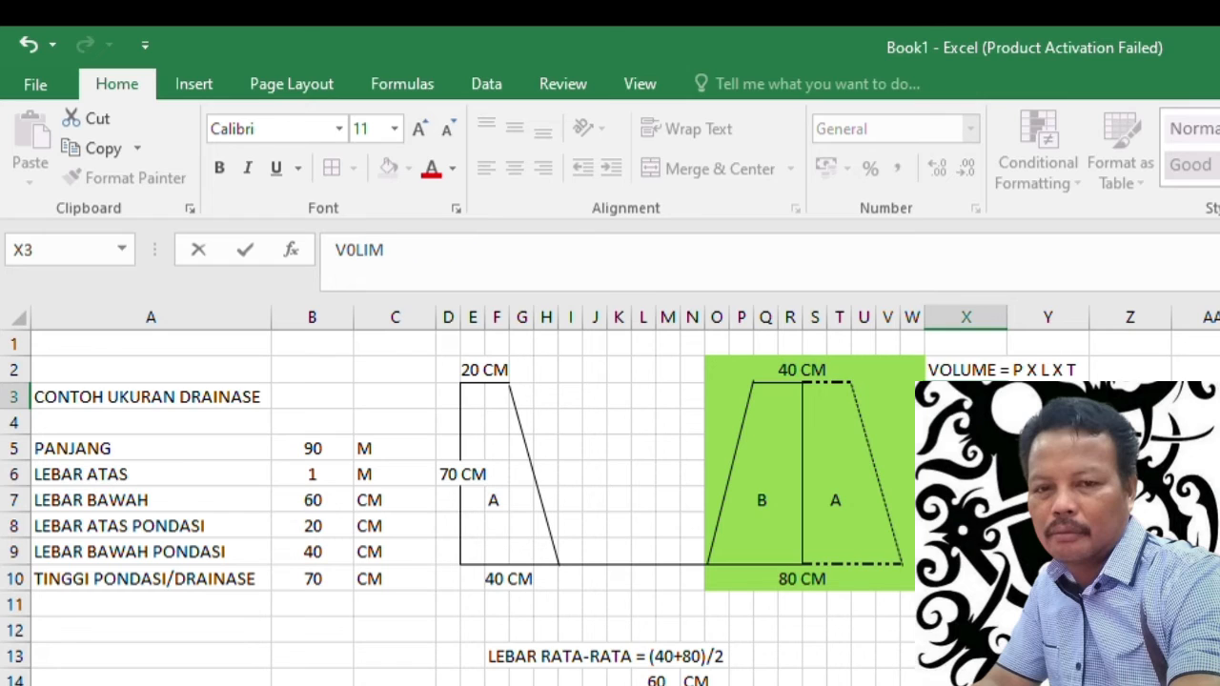
text(E=)
key(Tab)
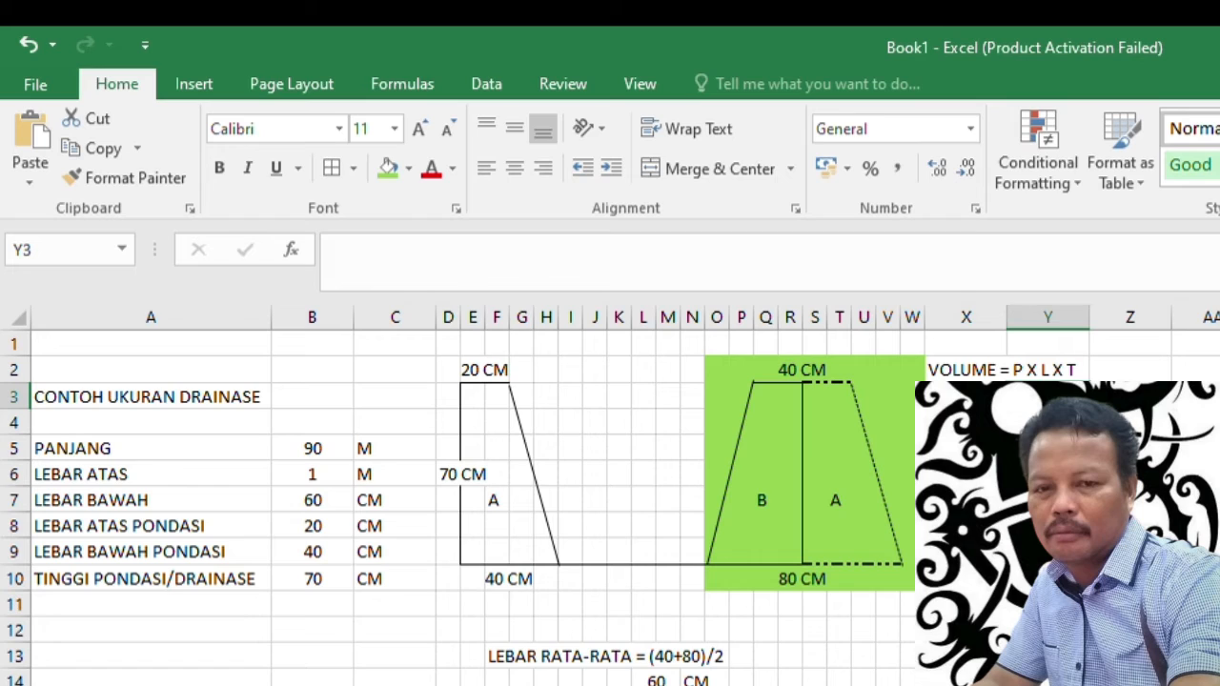
- Enter the dimensions 90 CM X 60 CM X 70 CM as text in Y3 beside the label
text(90 CM X 60)
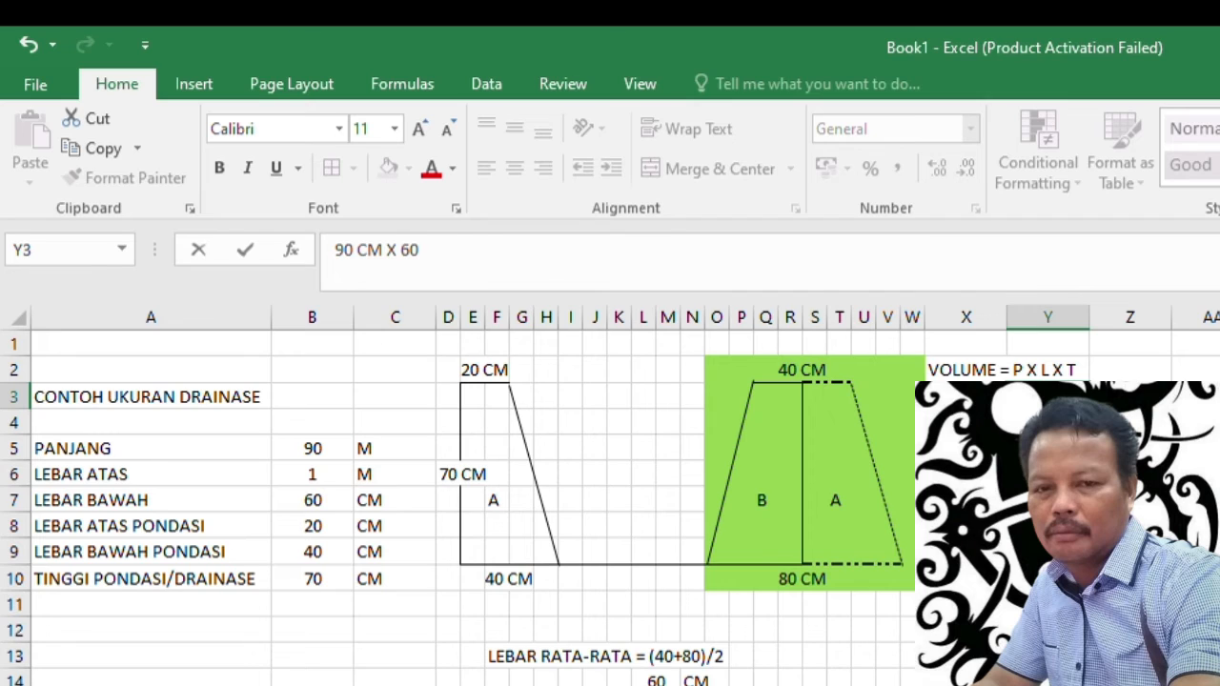
text( CN)
key(BackSpace)
text(M X 70 CM)
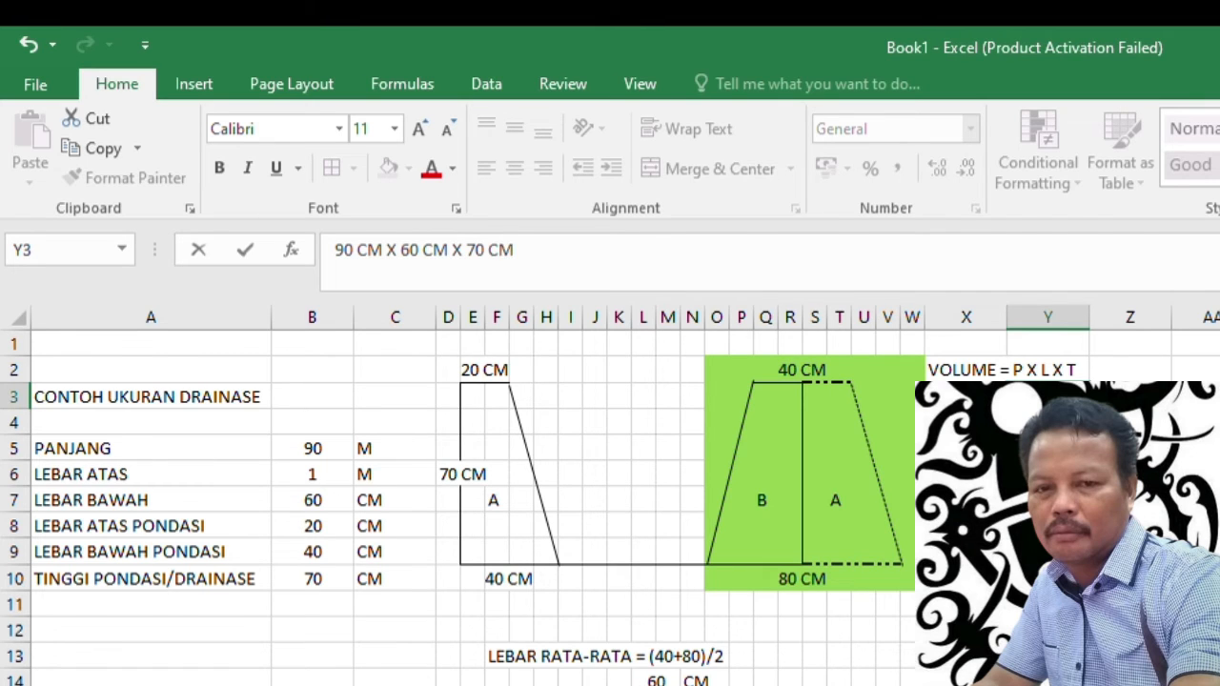
- Enter an equals sign as text in X4 and align it to the cell's right edge
click(989, 431)
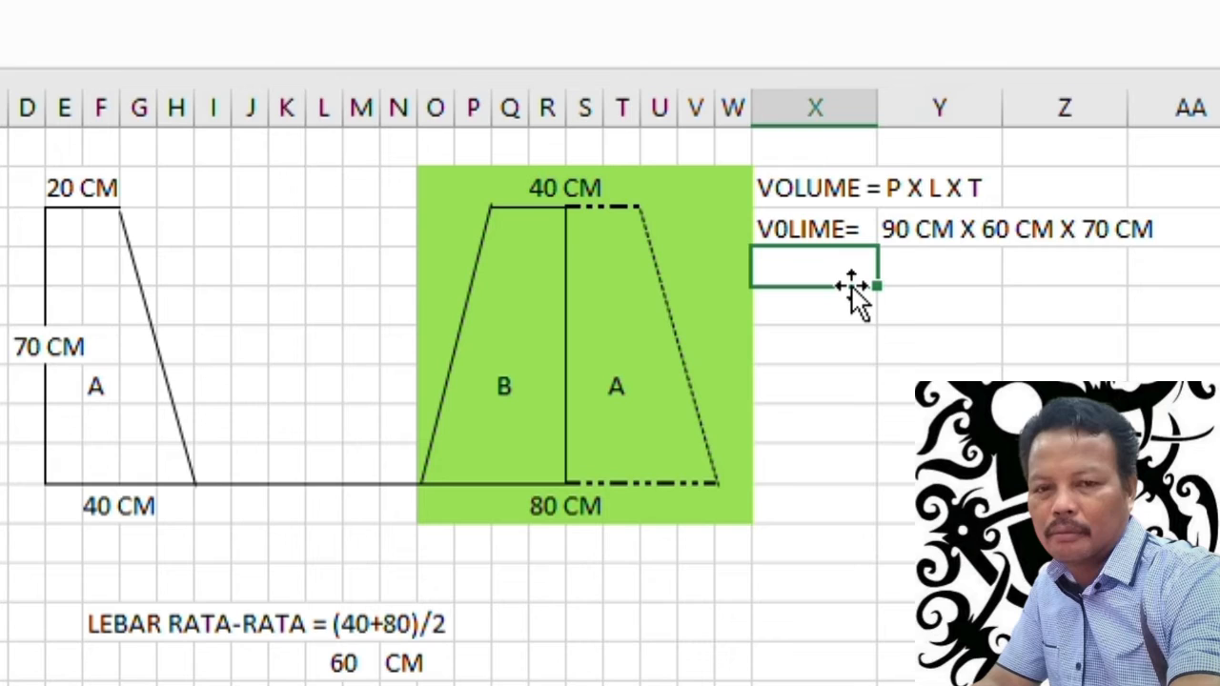
text('=)
click(896, 343)
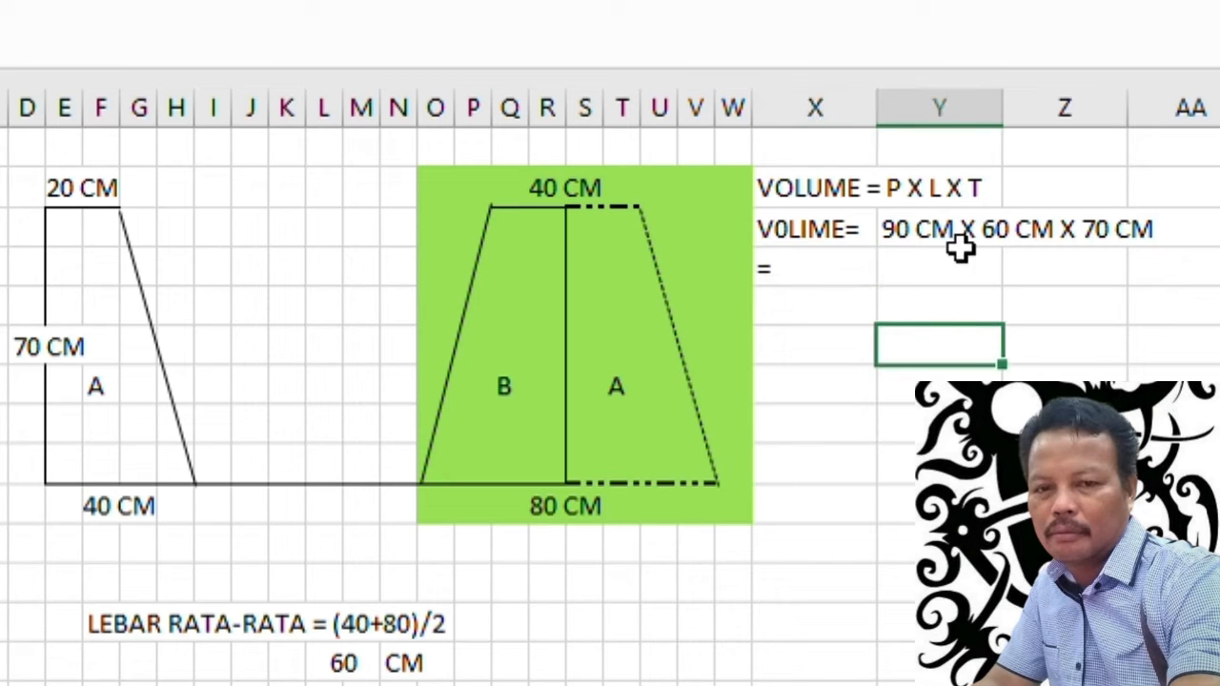
click(959, 270)
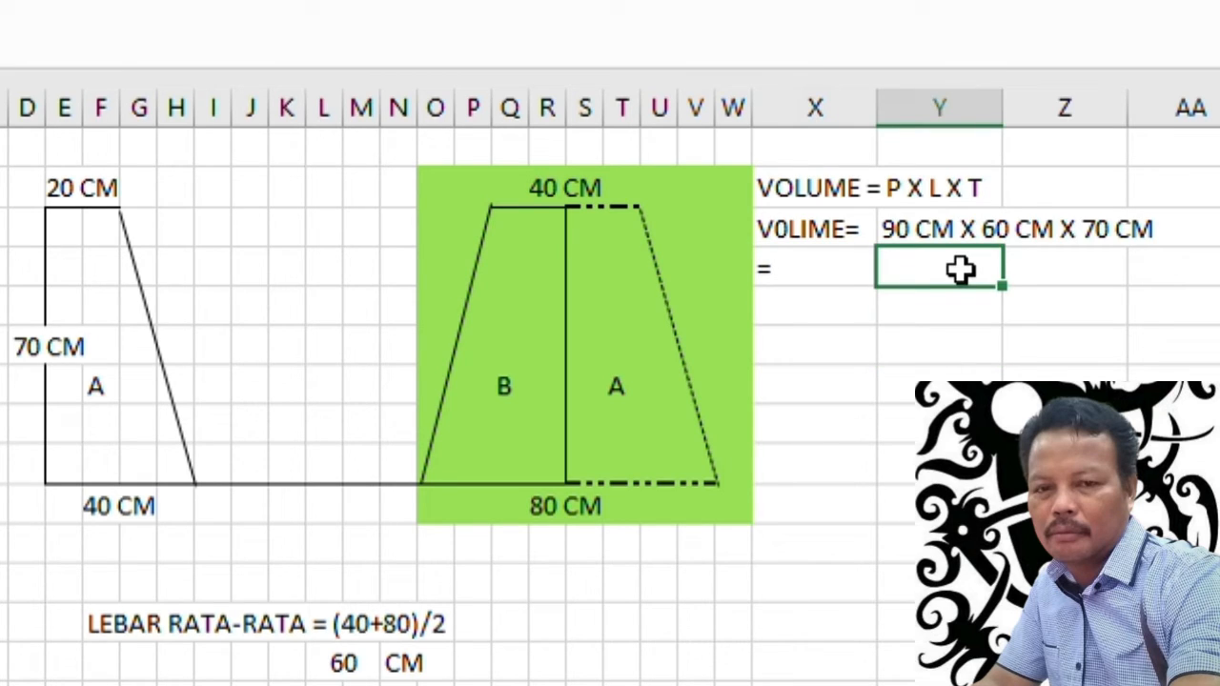
click(817, 272)
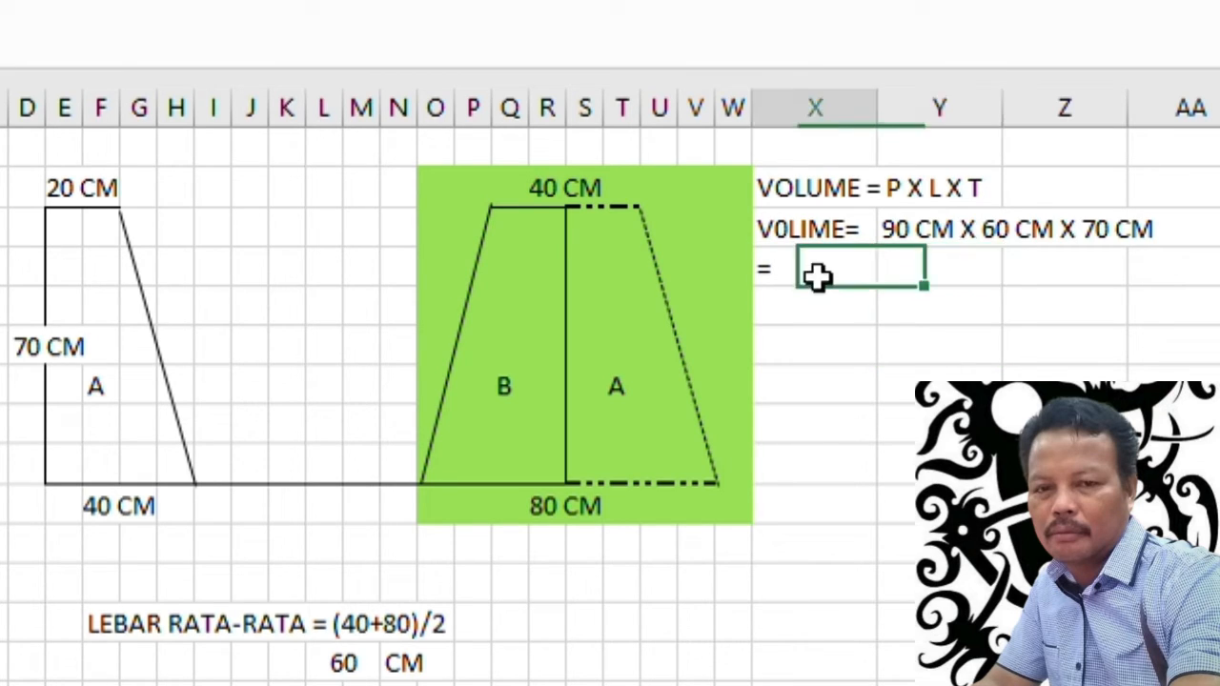
click(949, 275)
- Correct the length's unit in Y3 so the text reads 90 M X 60 CM X 70 CM
click(917, 232)
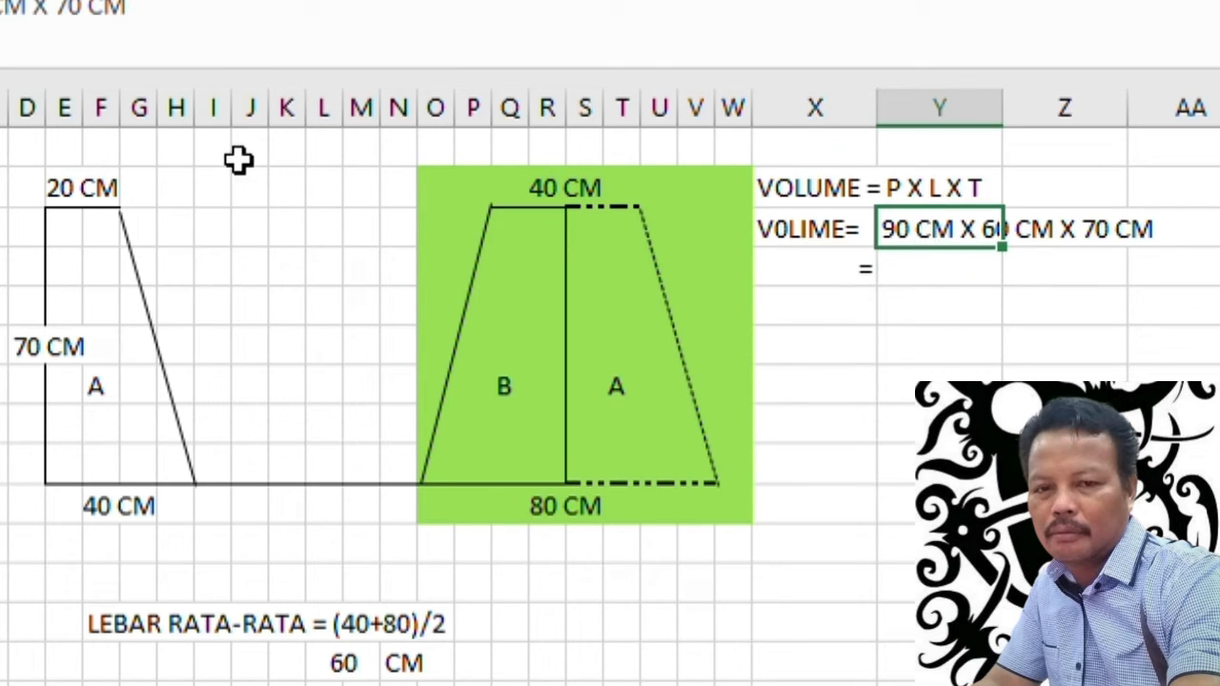
click(3, 7)
key(BackSpace)
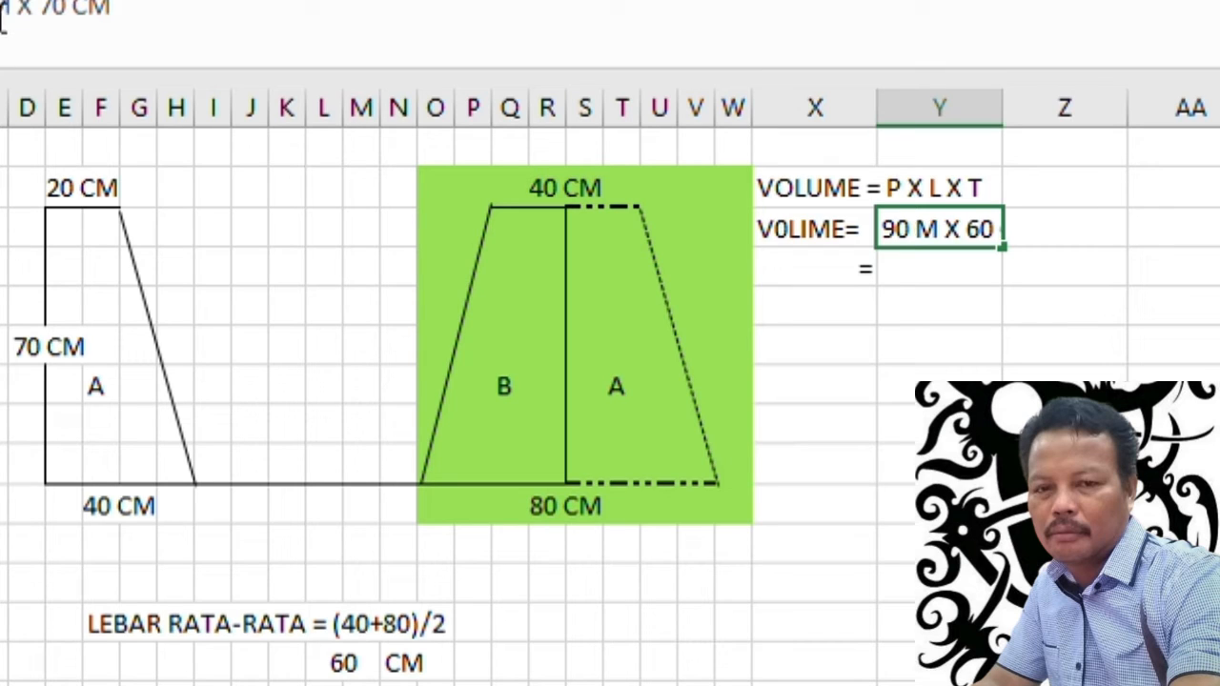
click(830, 343)
click(935, 276)
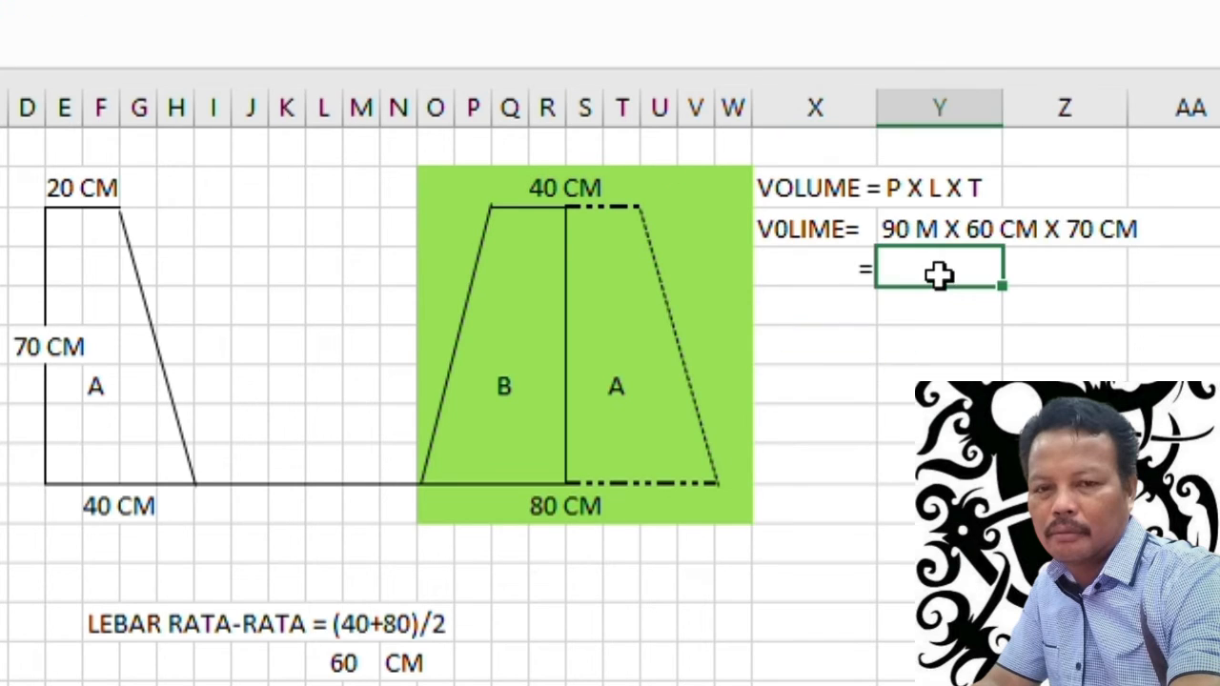
click(889, 219)
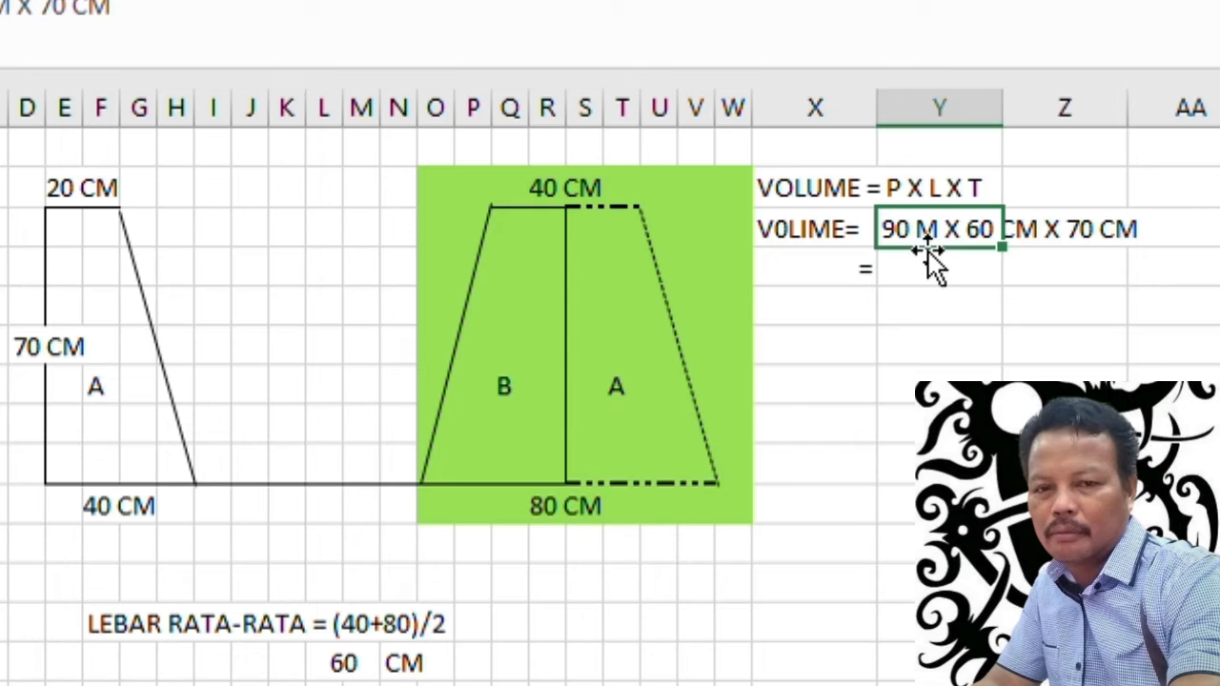
click(1058, 234)
click(1069, 343)
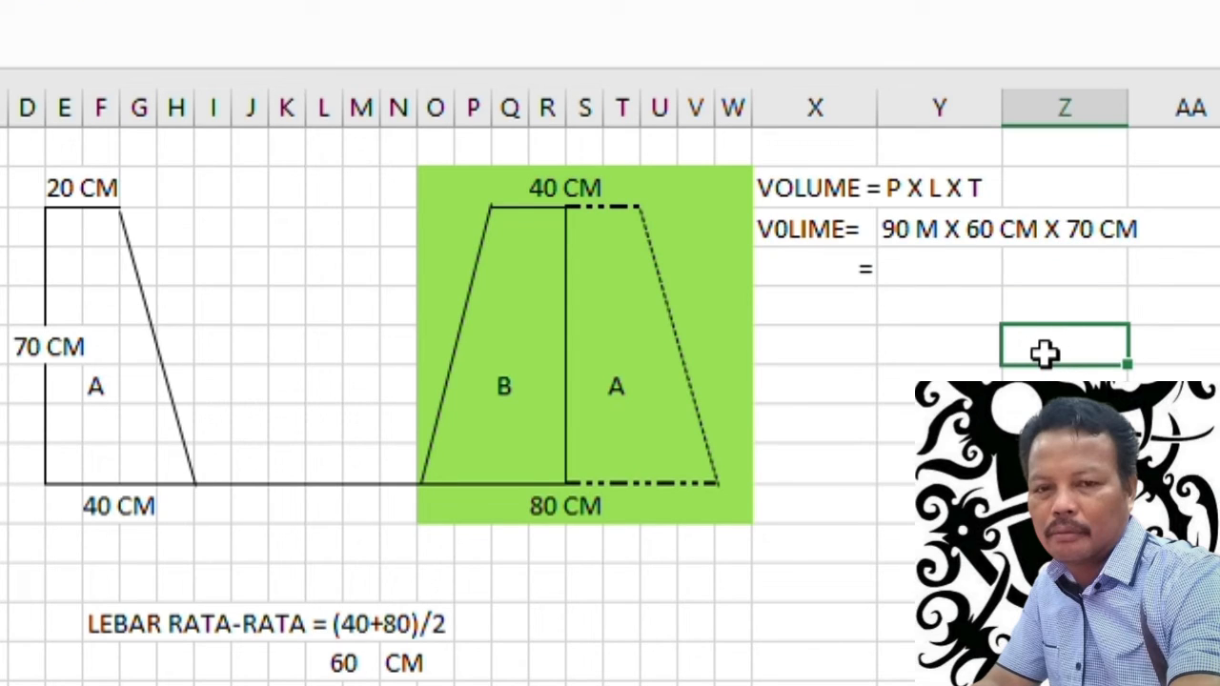
click(940, 231)
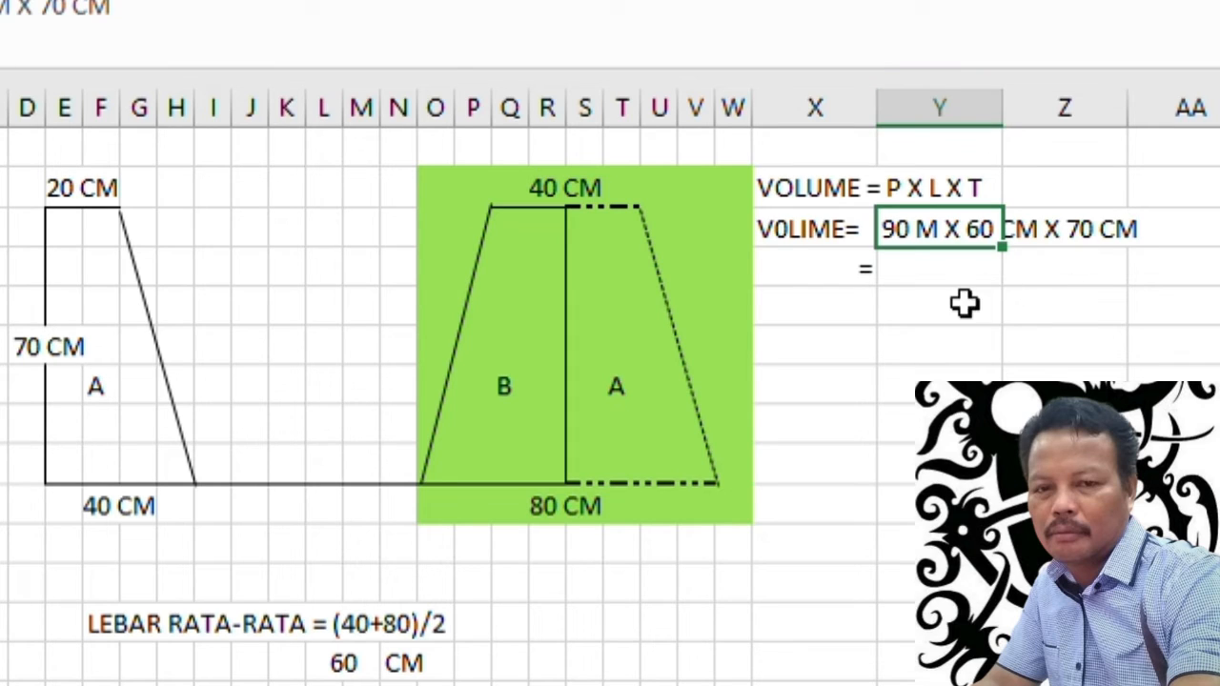
- Enter the dimensions converted to metres in Y4 as the text 90M X 0,60 M X 0,70 M
click(907, 266)
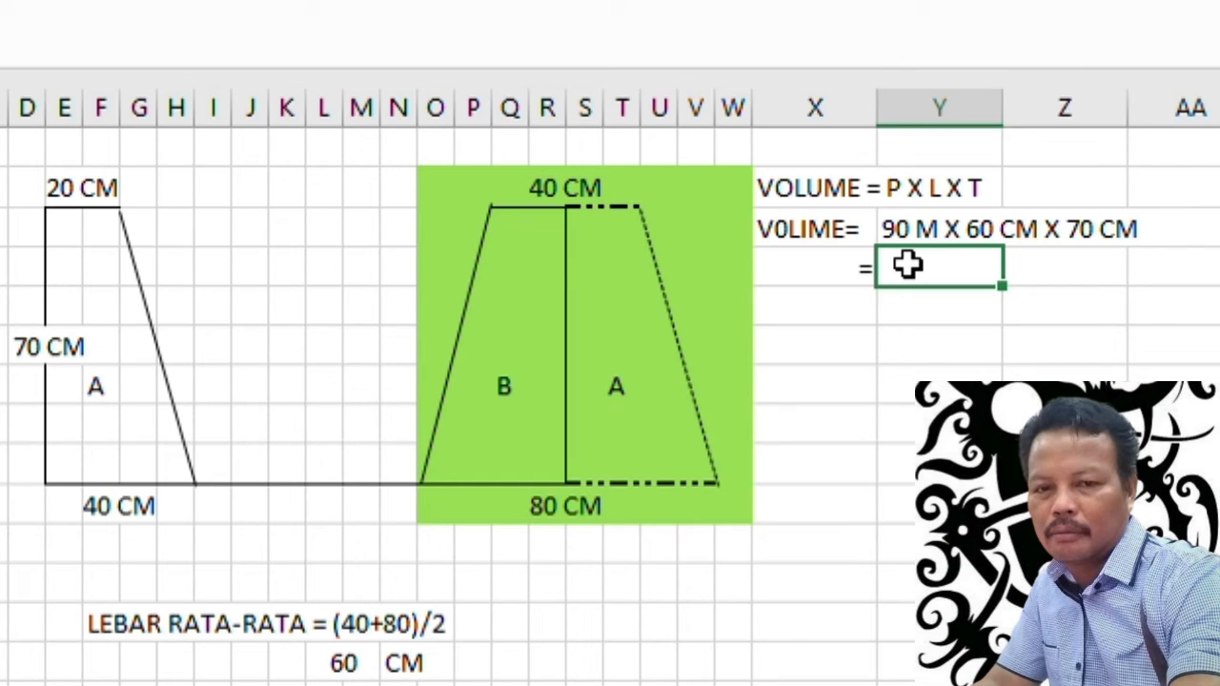
text(90)
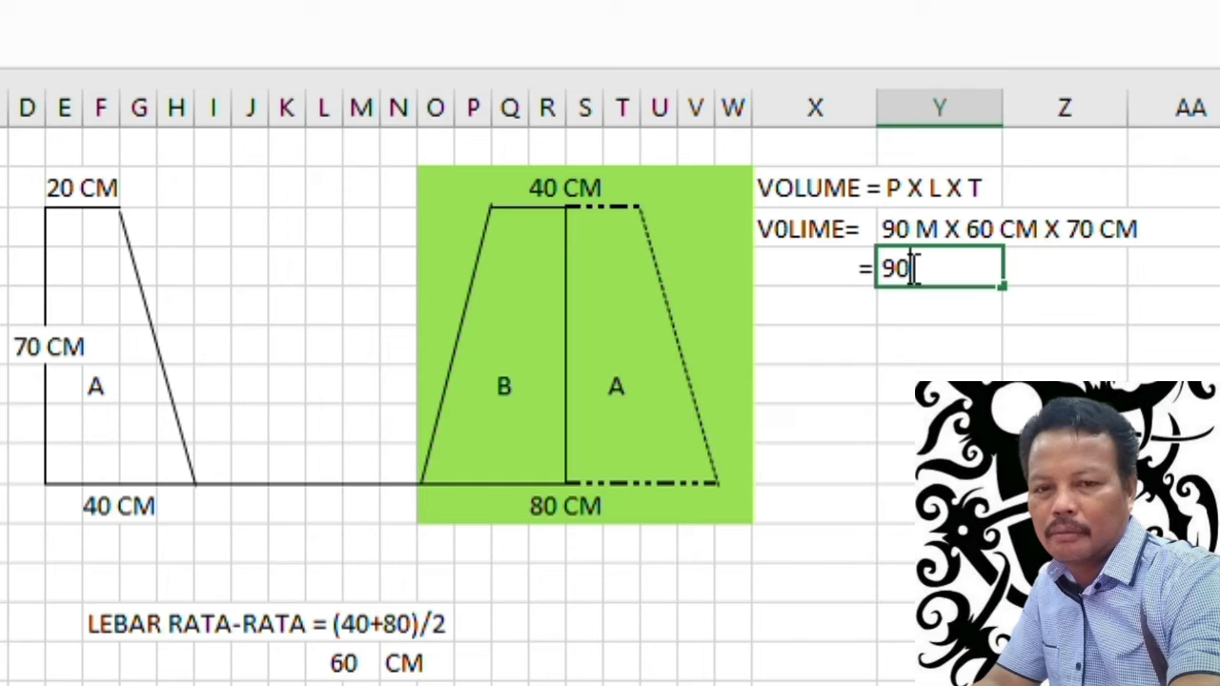
text(M X )
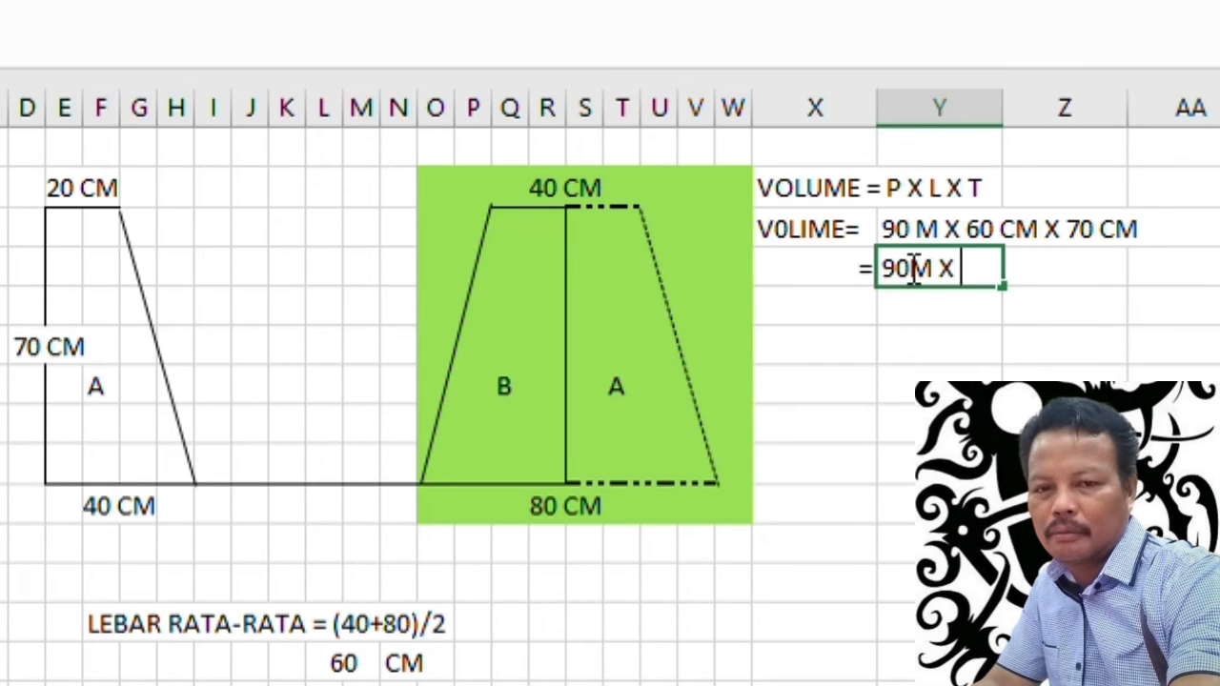
text(0,6)
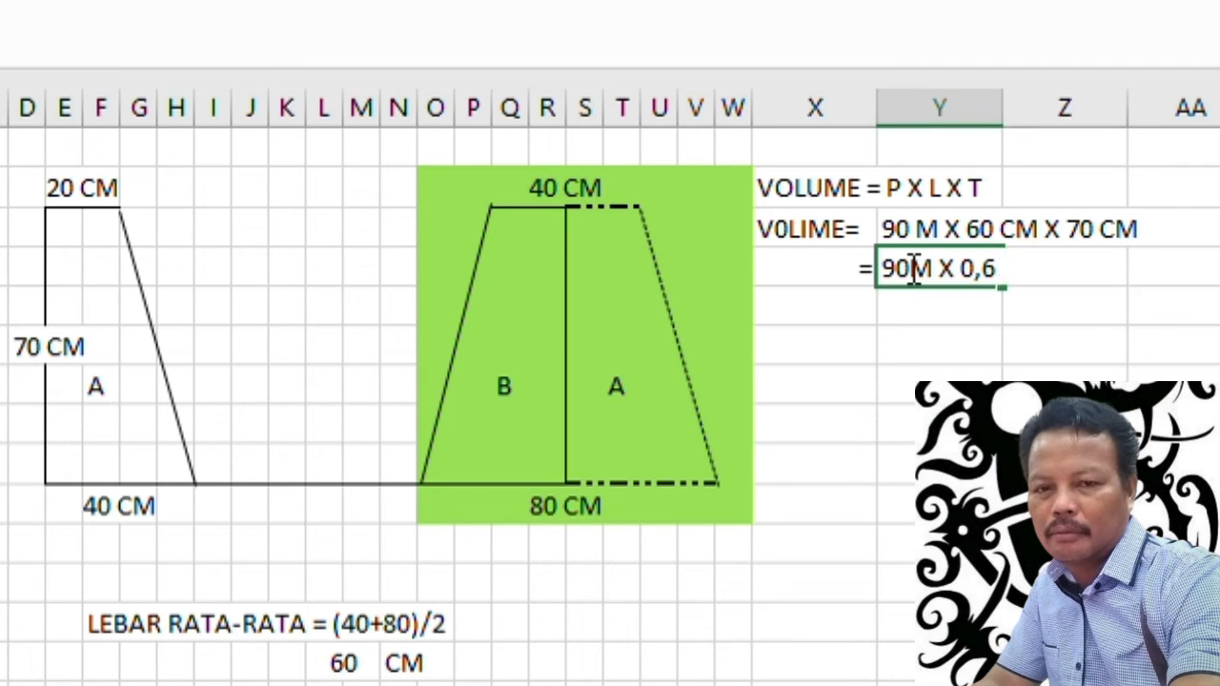
text( M X )
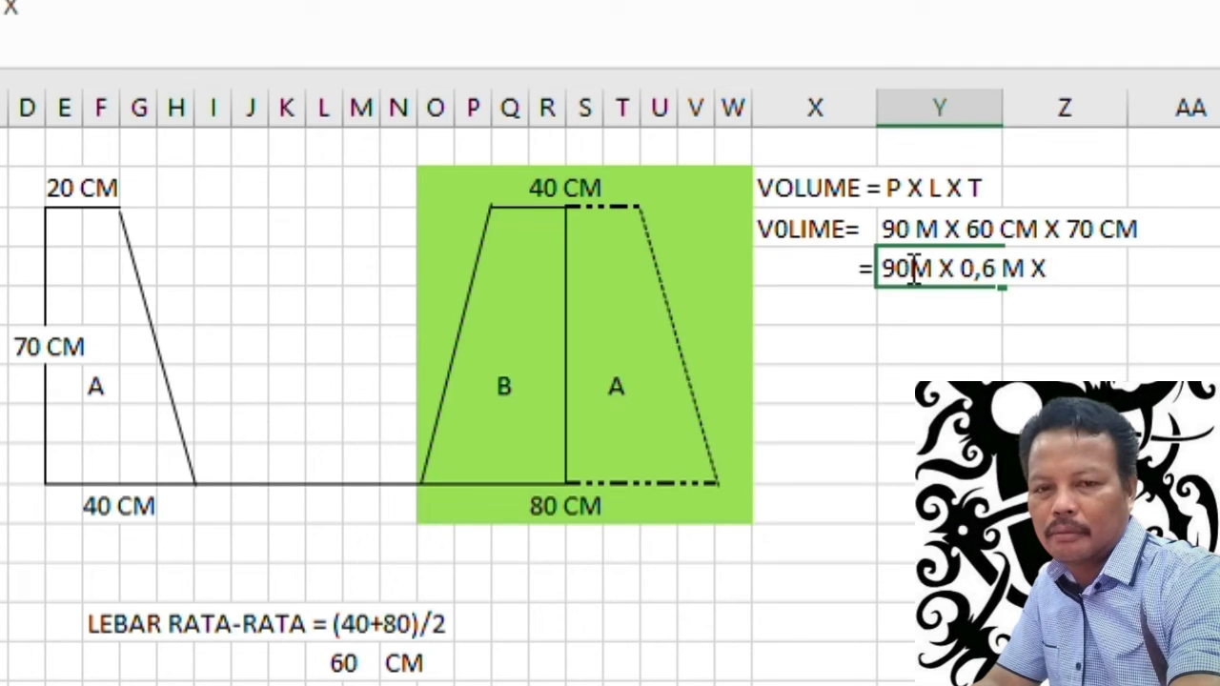
text(0,79)
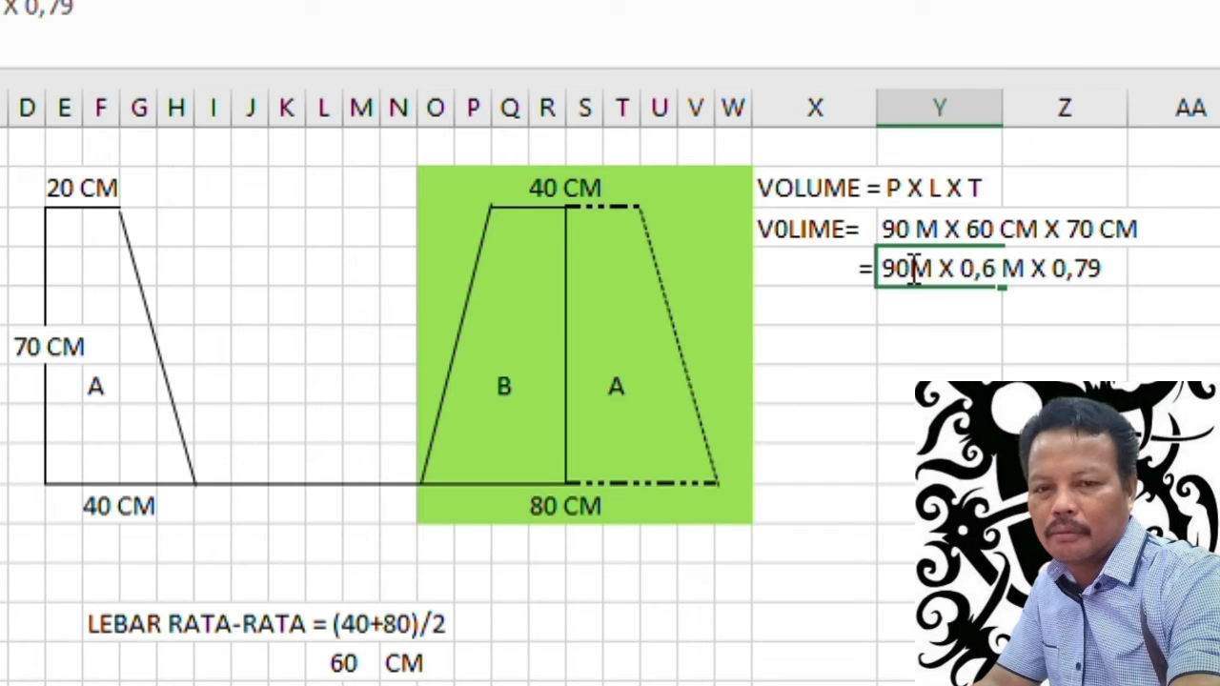
text( M)
key(BackSpace)
text(0,6)
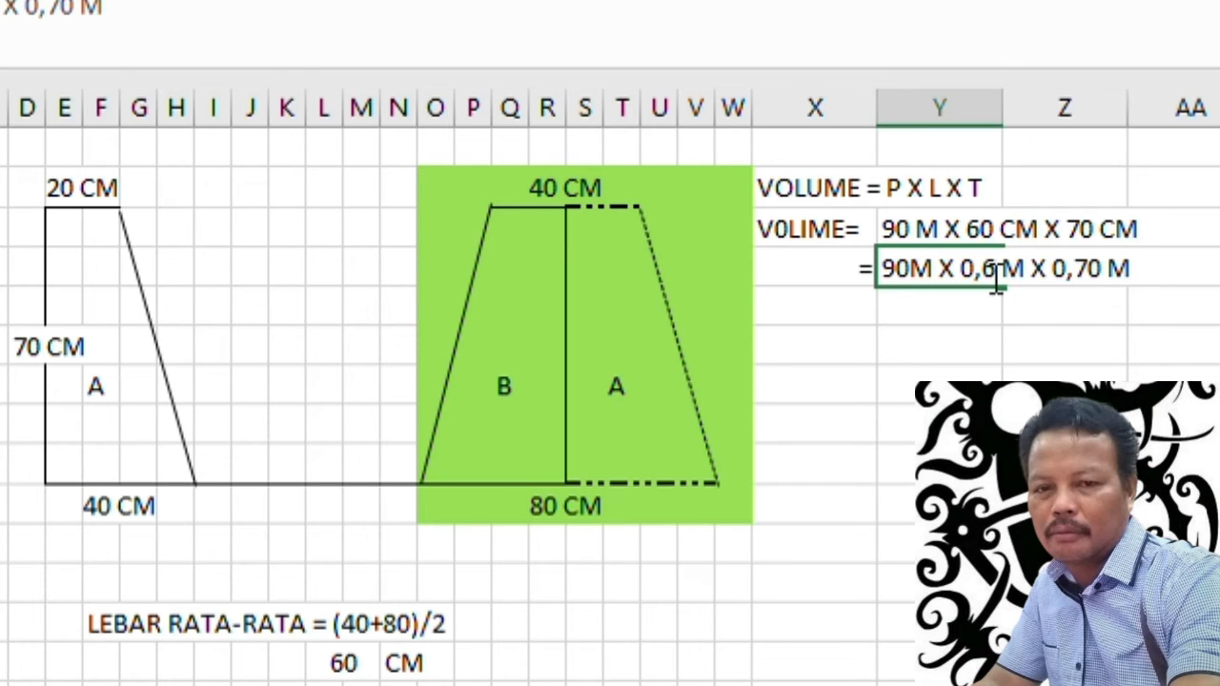
text(0)
key(Return)
- Enter a hyphen in X5, below the equals sign
click(849, 310)
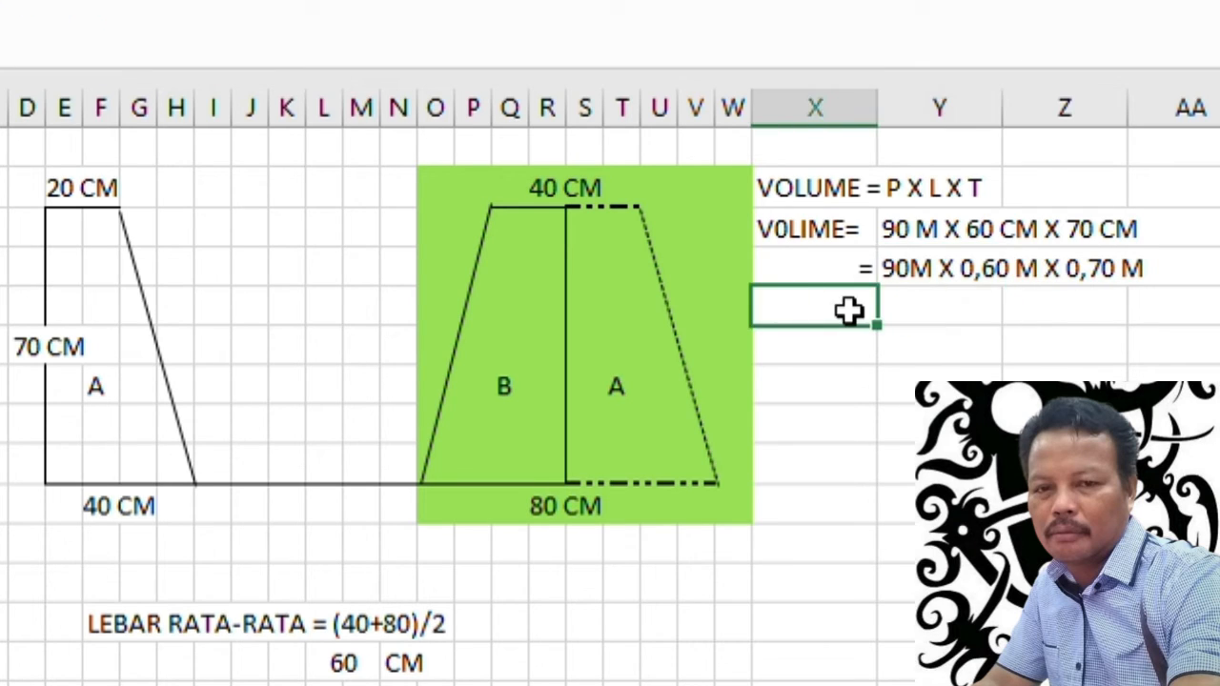
double_click(849, 310)
text(-)
- Calculate the foundation volume in Y5 with the formula =90*0,60*0,70
click(926, 306)
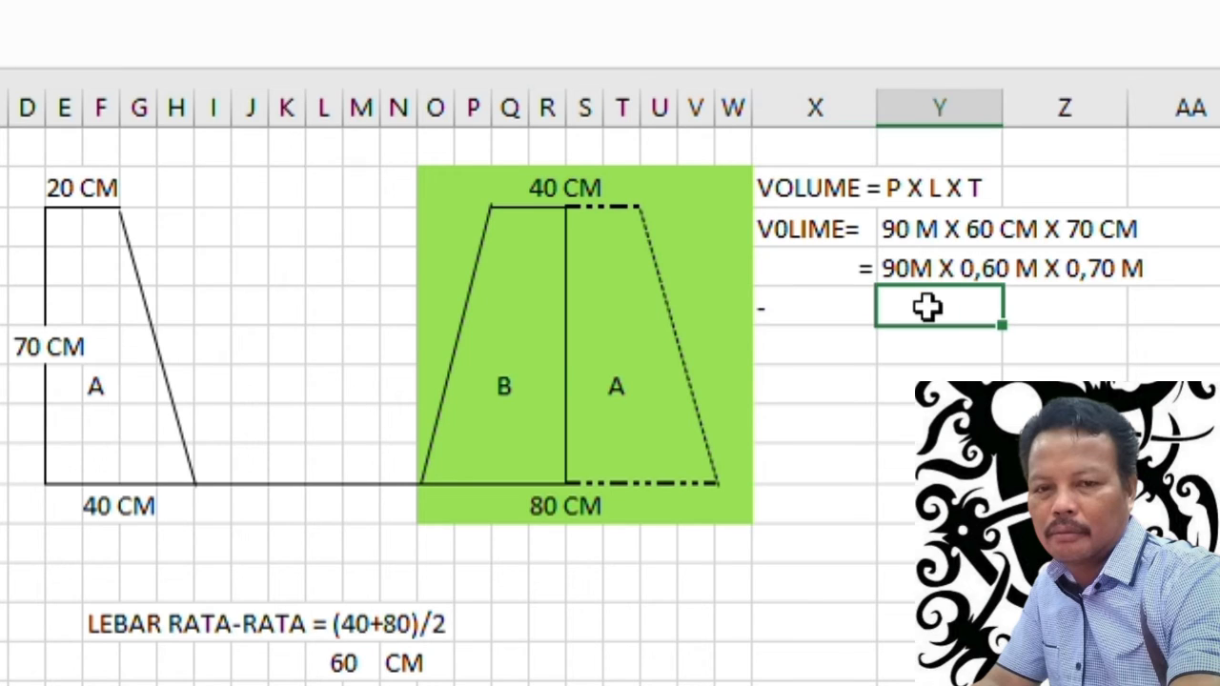
text(=)
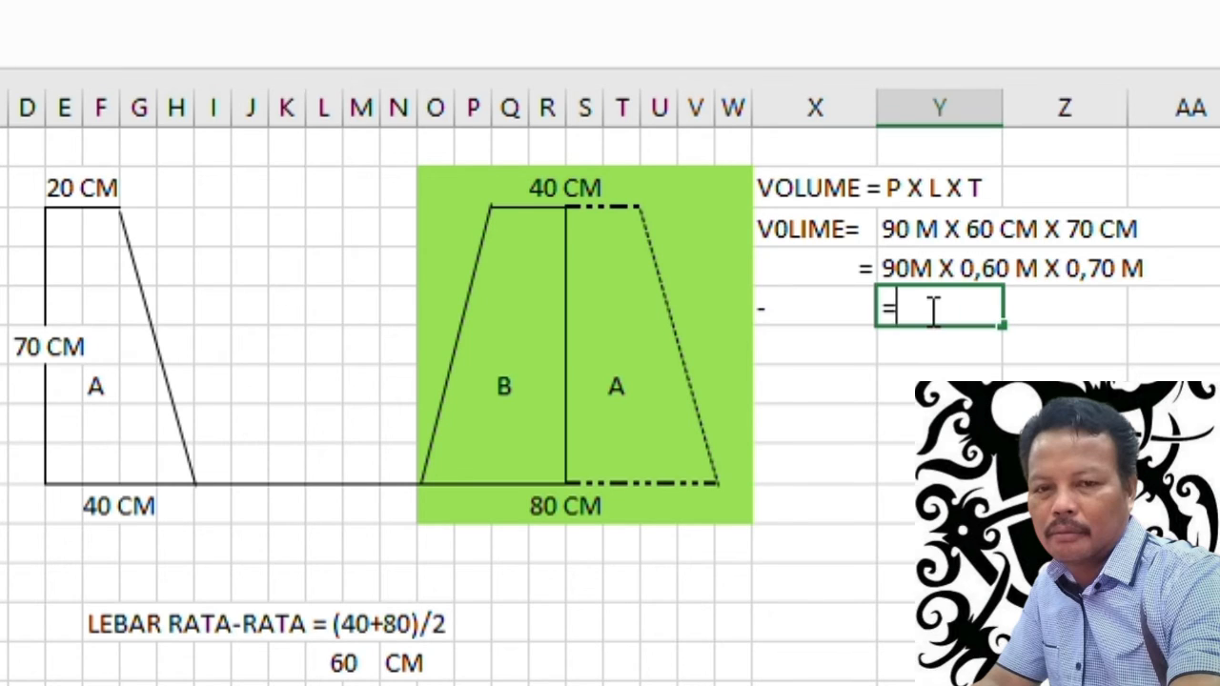
text(90*0)
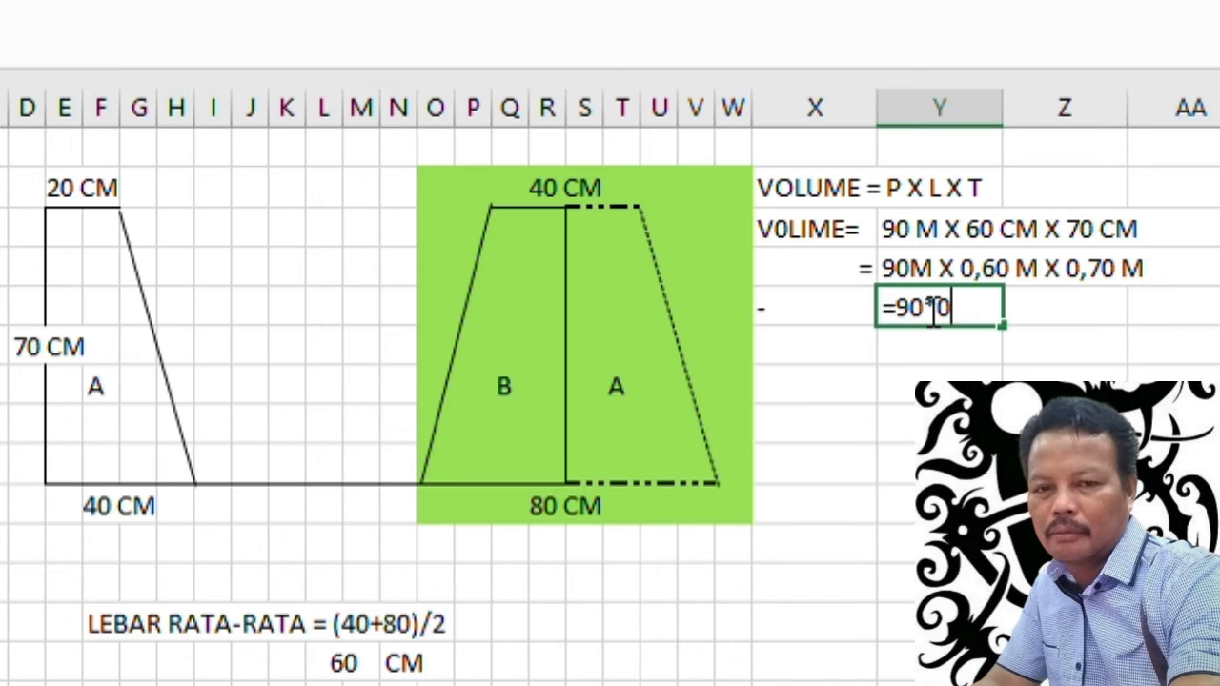
text(,60)
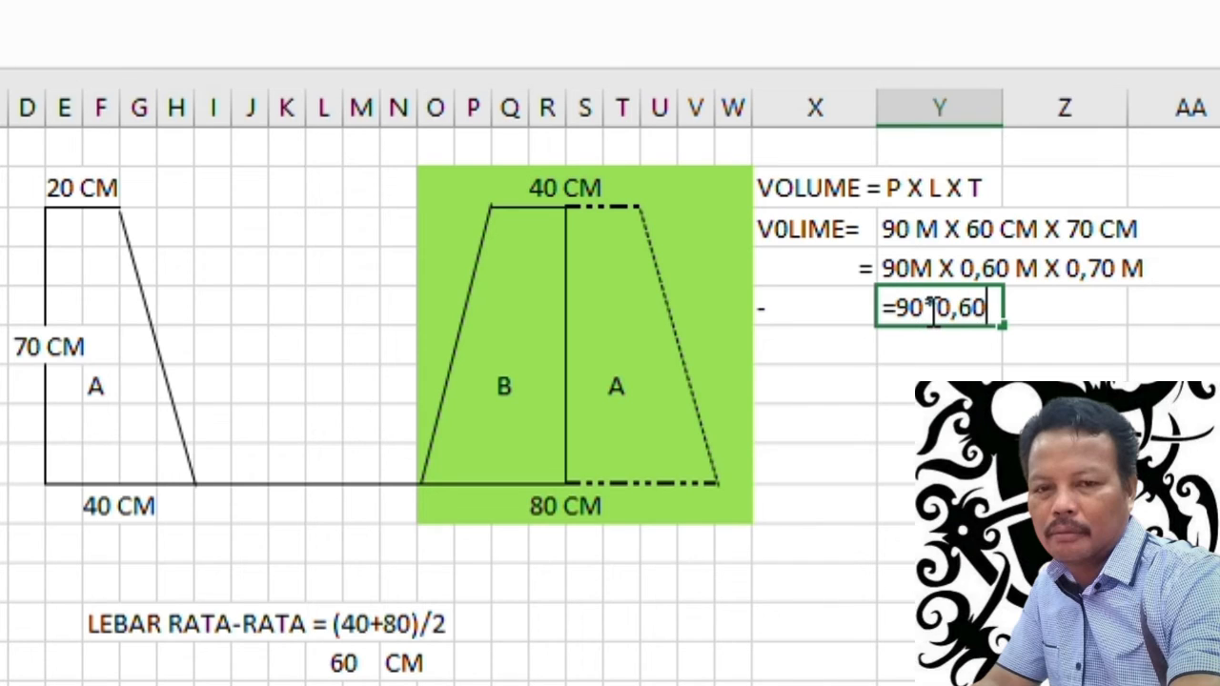
text(*0)
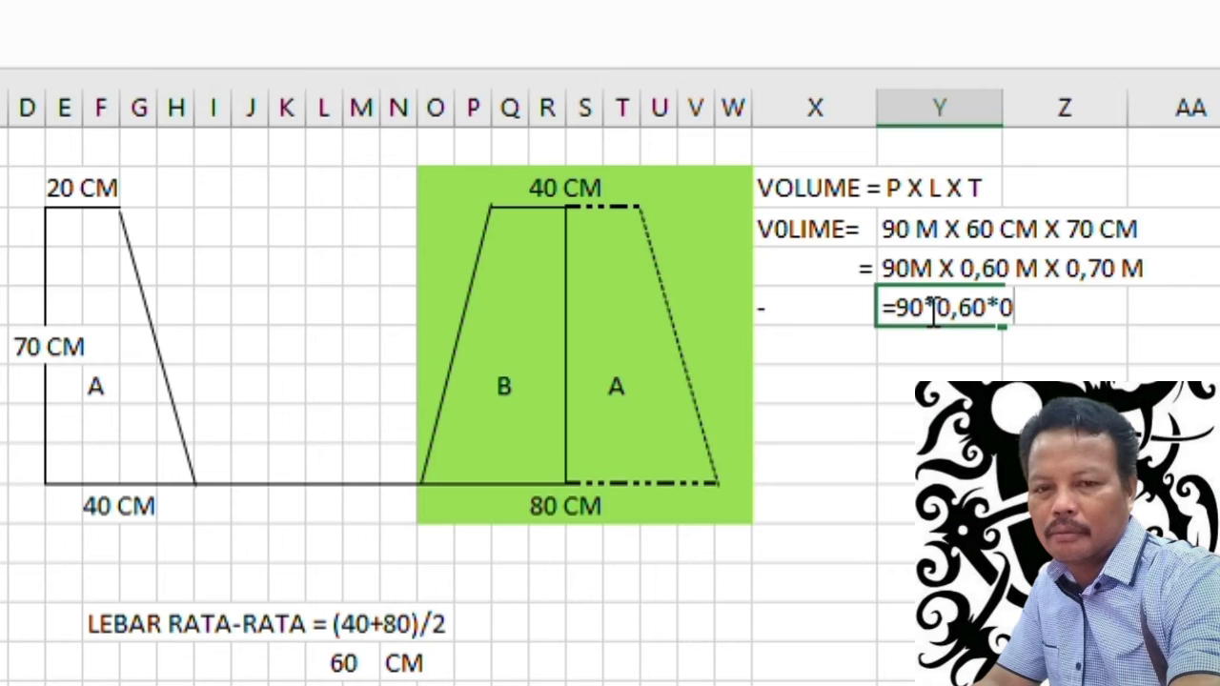
text(,70)
key(Return)
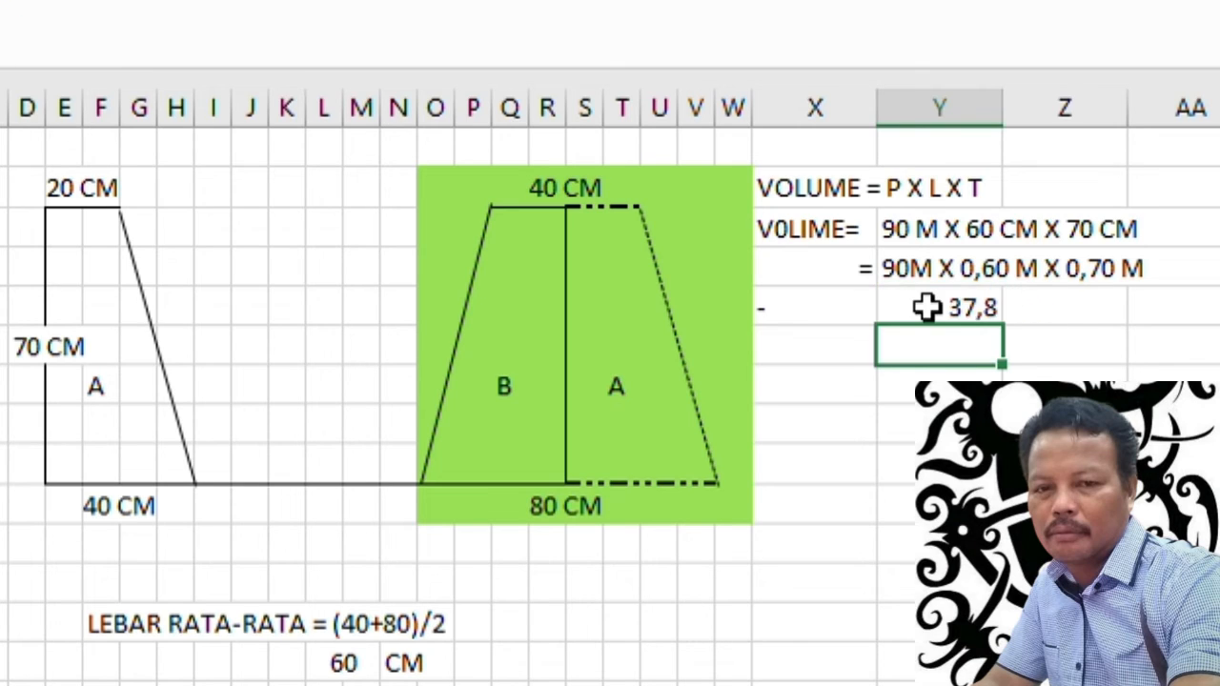
- Enter the unit M3 in Z5 beside the calculated volume
click(927, 305)
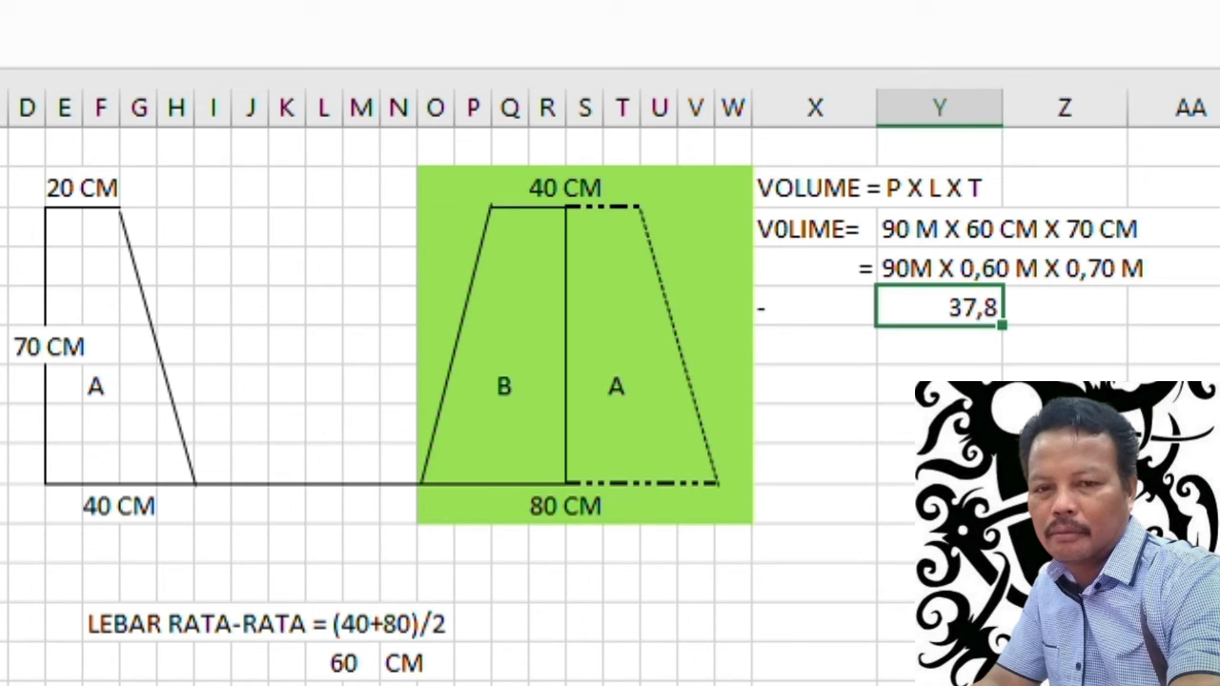
click(1062, 305)
text(M3)
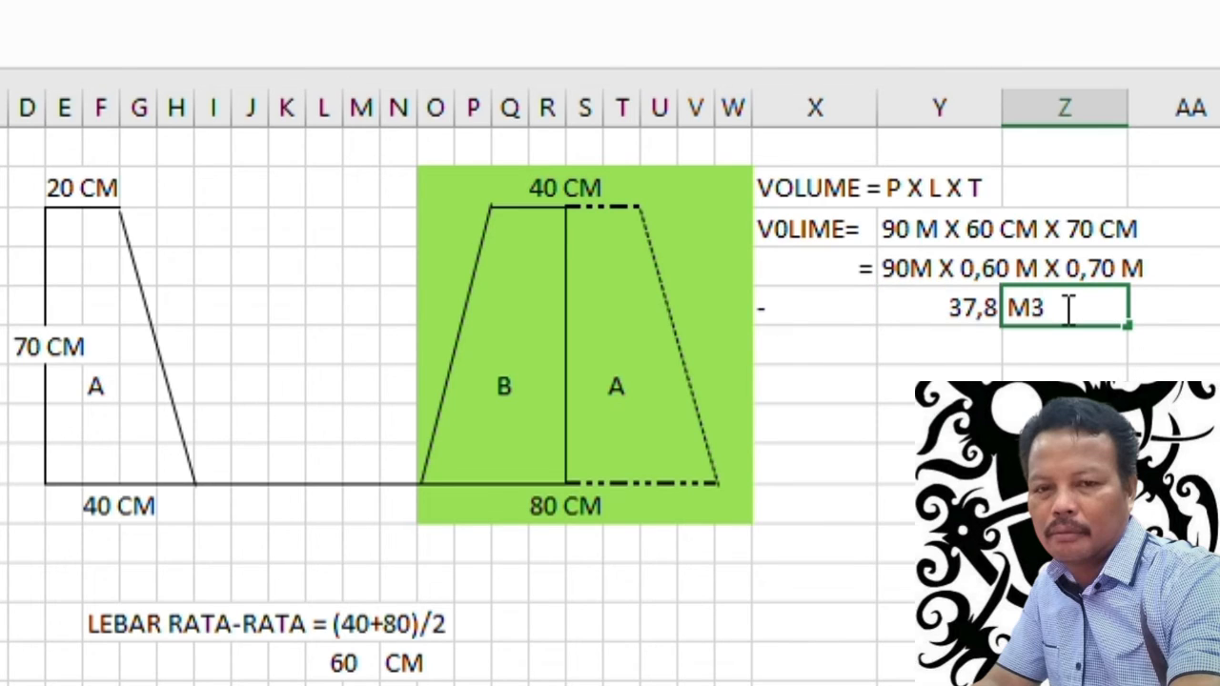
key(Return)
- Review foundation A's upper and lower widths, the calculated volume in Y5 and its unit
click(953, 623)
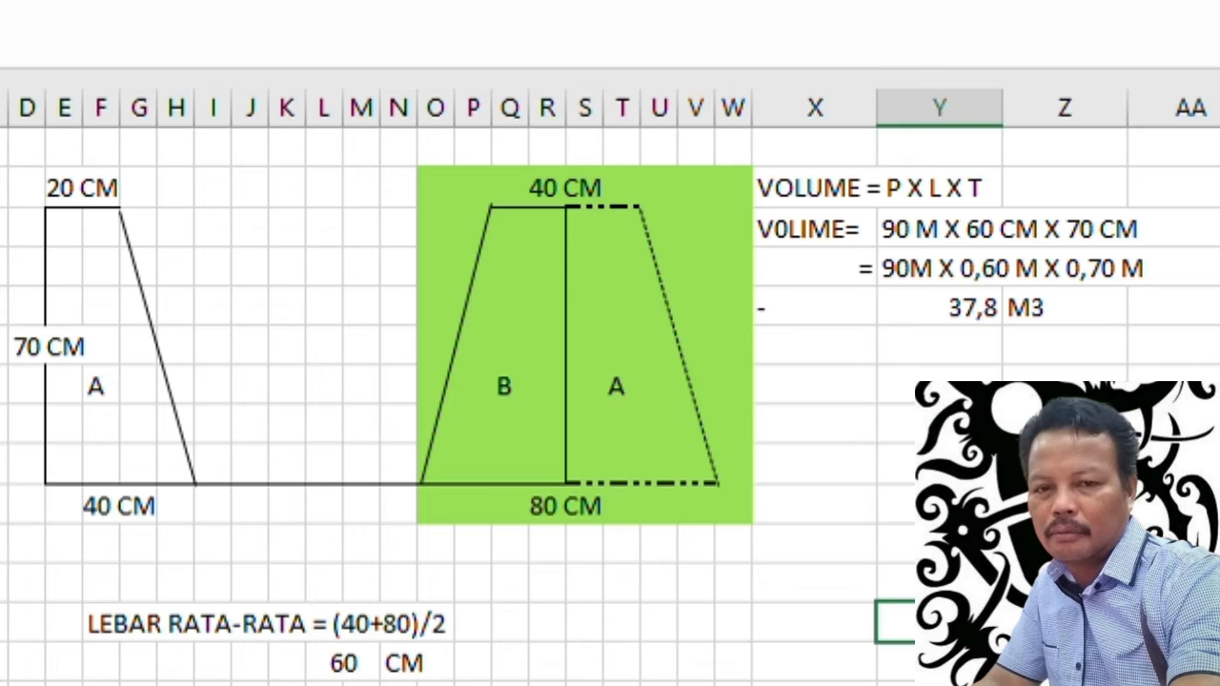
key(ctrl+Home)
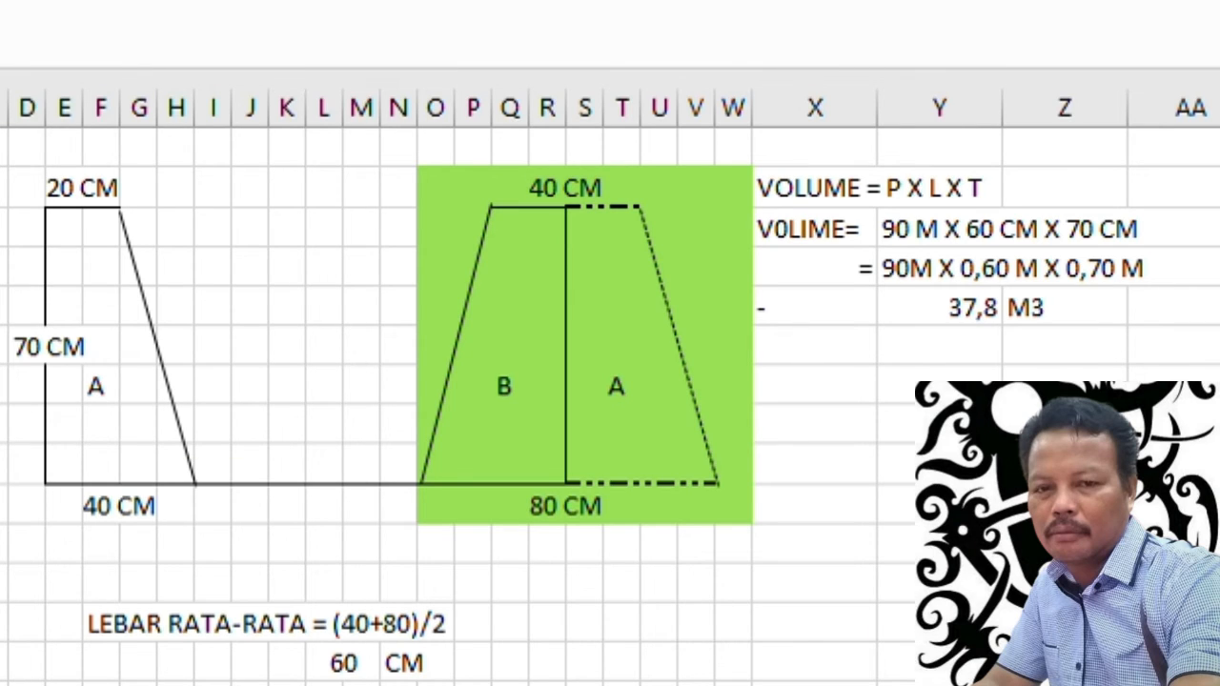
click(66, 188)
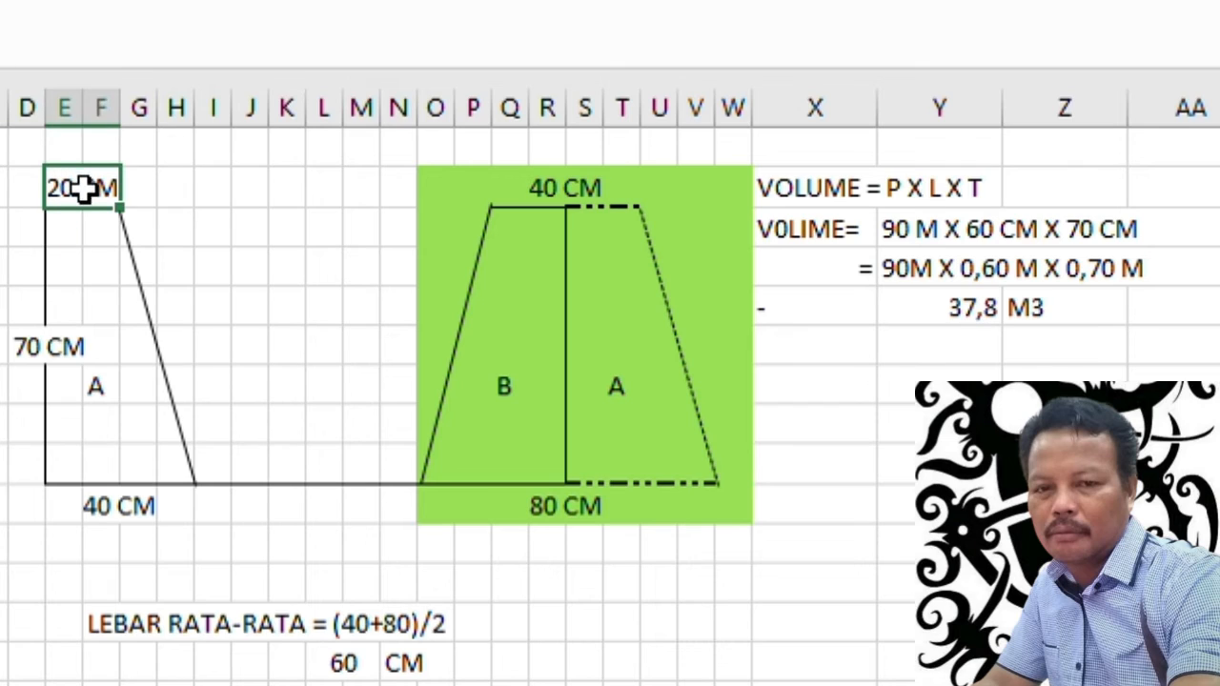
click(117, 510)
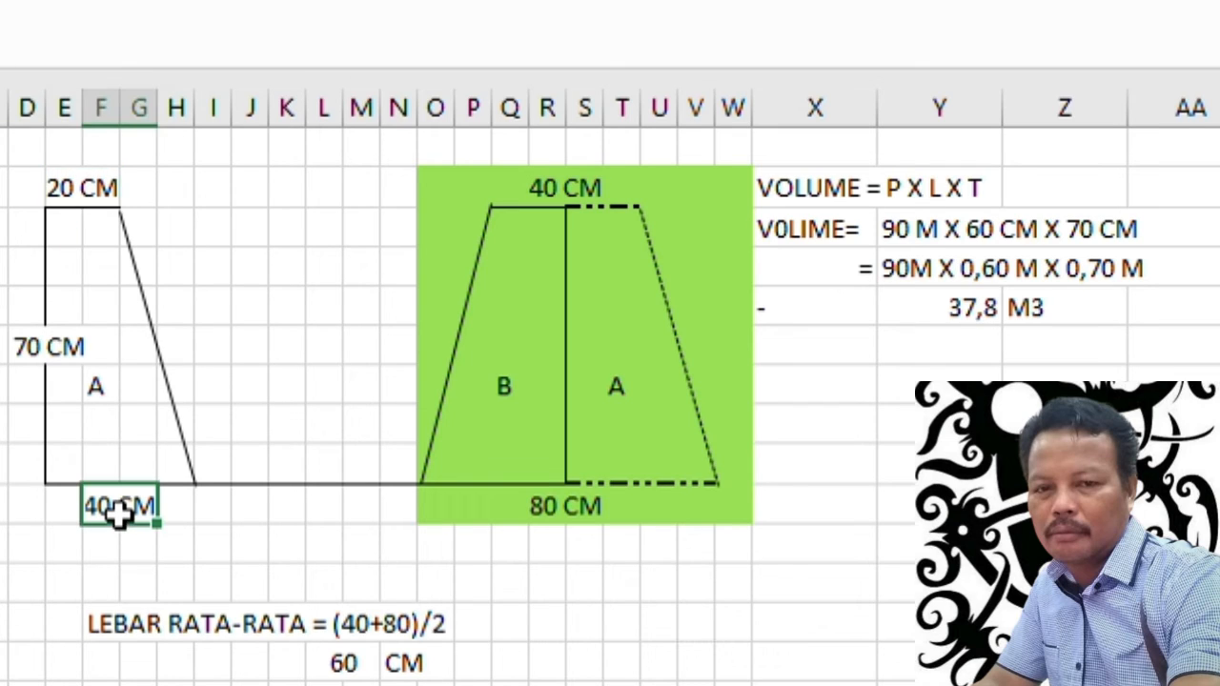
click(940, 303)
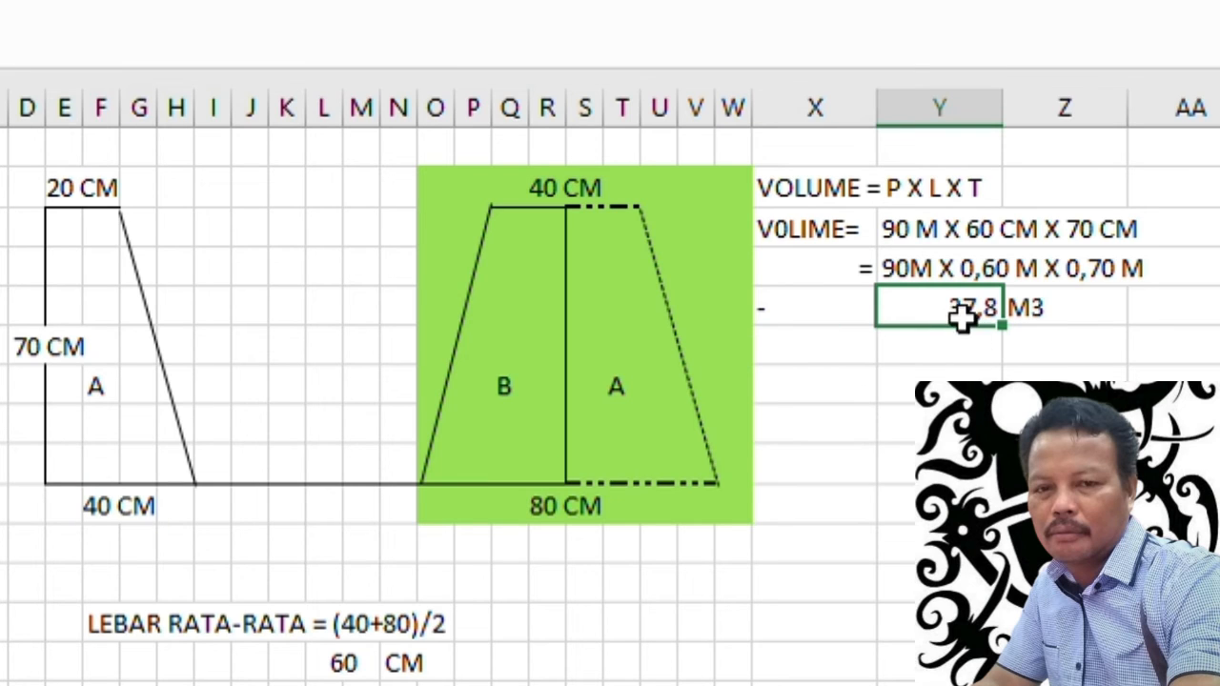
click(1054, 315)
click(948, 348)
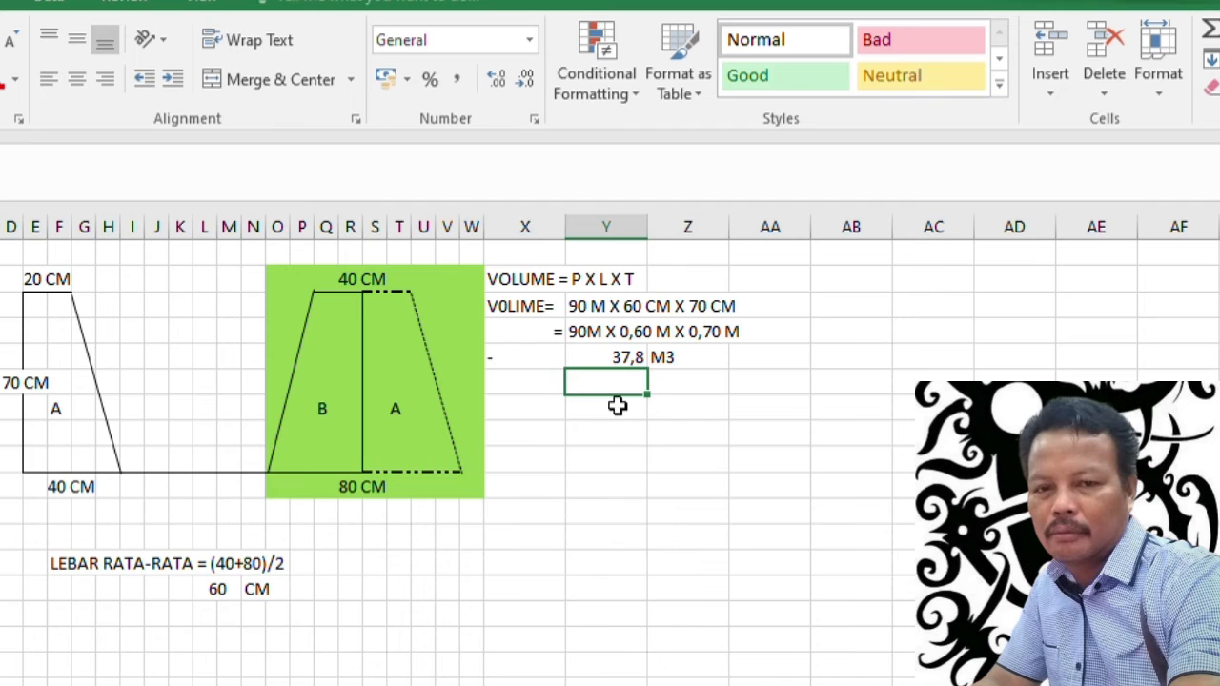
- Enter the cement coefficient note NILAI KOEFISIEN SEMEN UNTUK 1 M3 RABAT BETON =4,6 SAK (50KG) in Y7
click(618, 406)
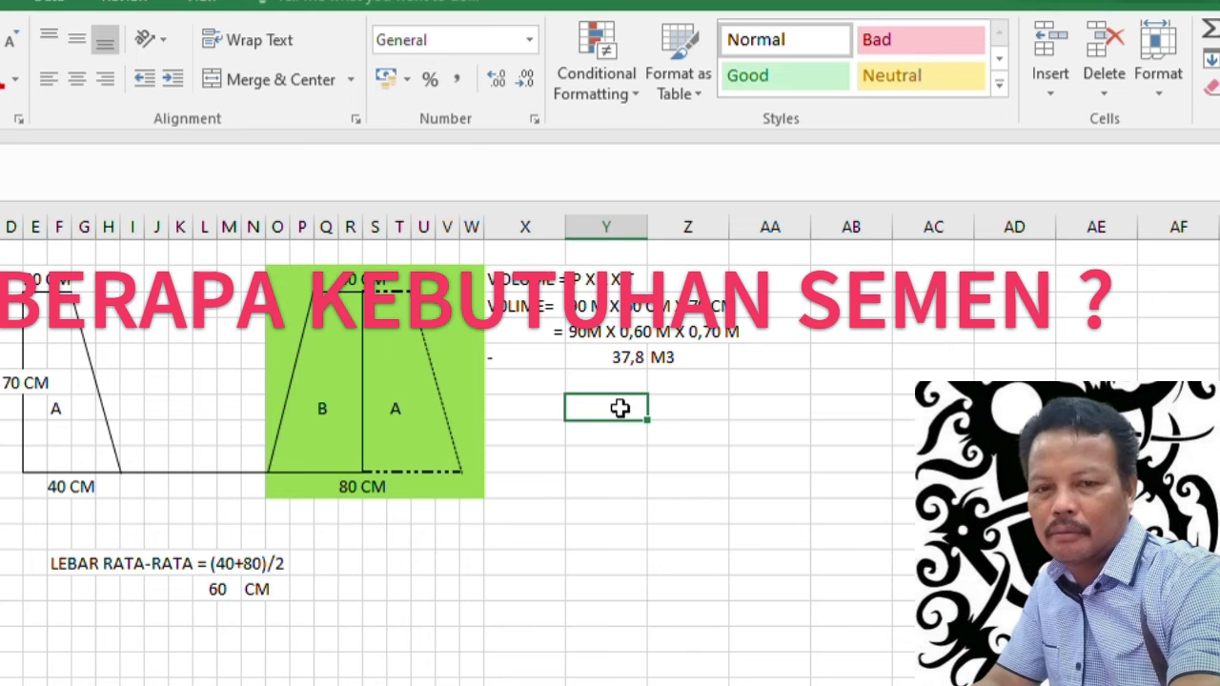
text(N)
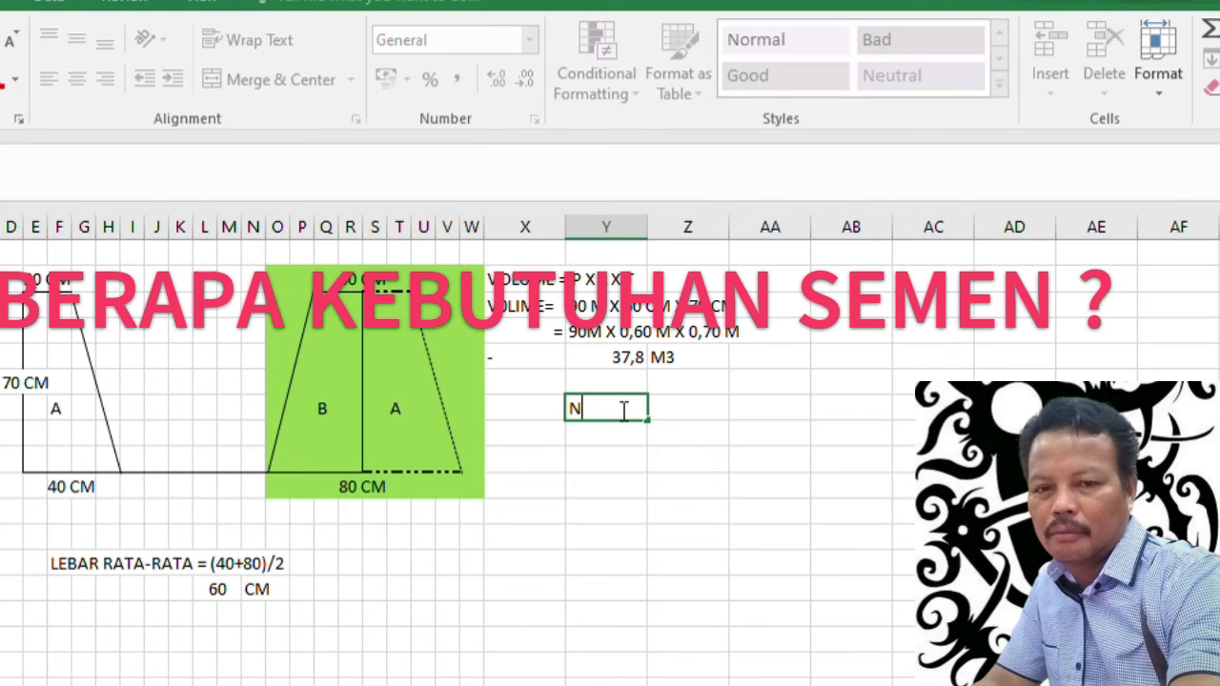
text(ILAI KOEFI)
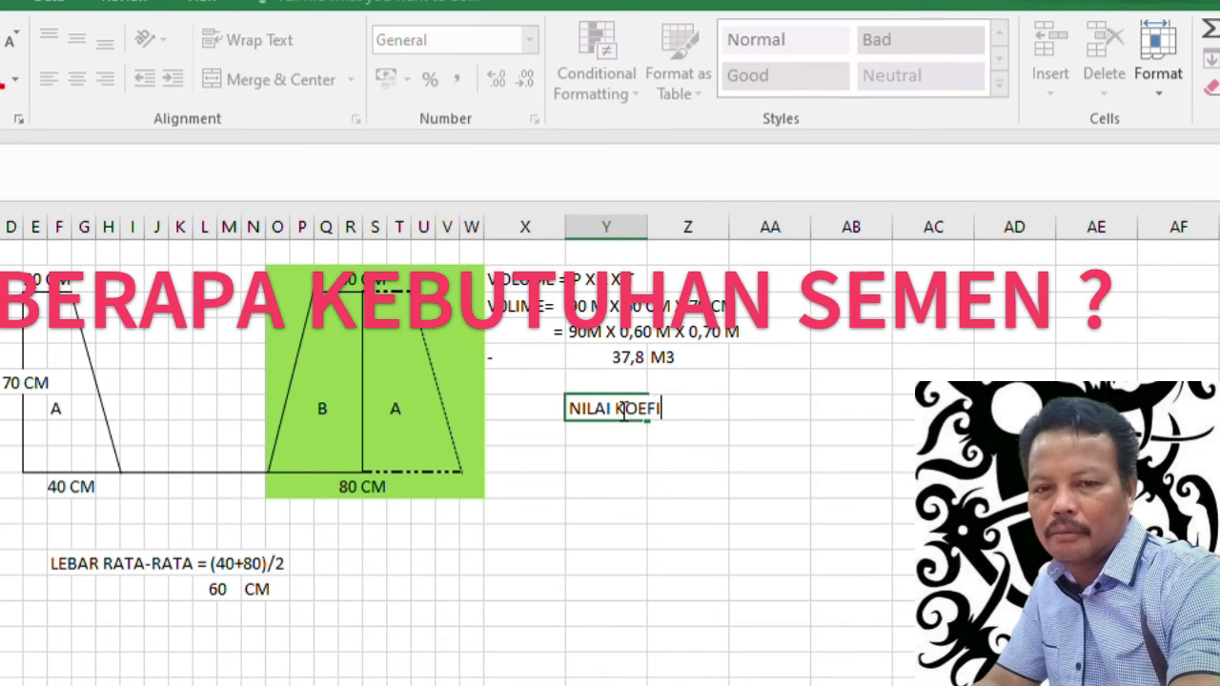
text(SIEN)
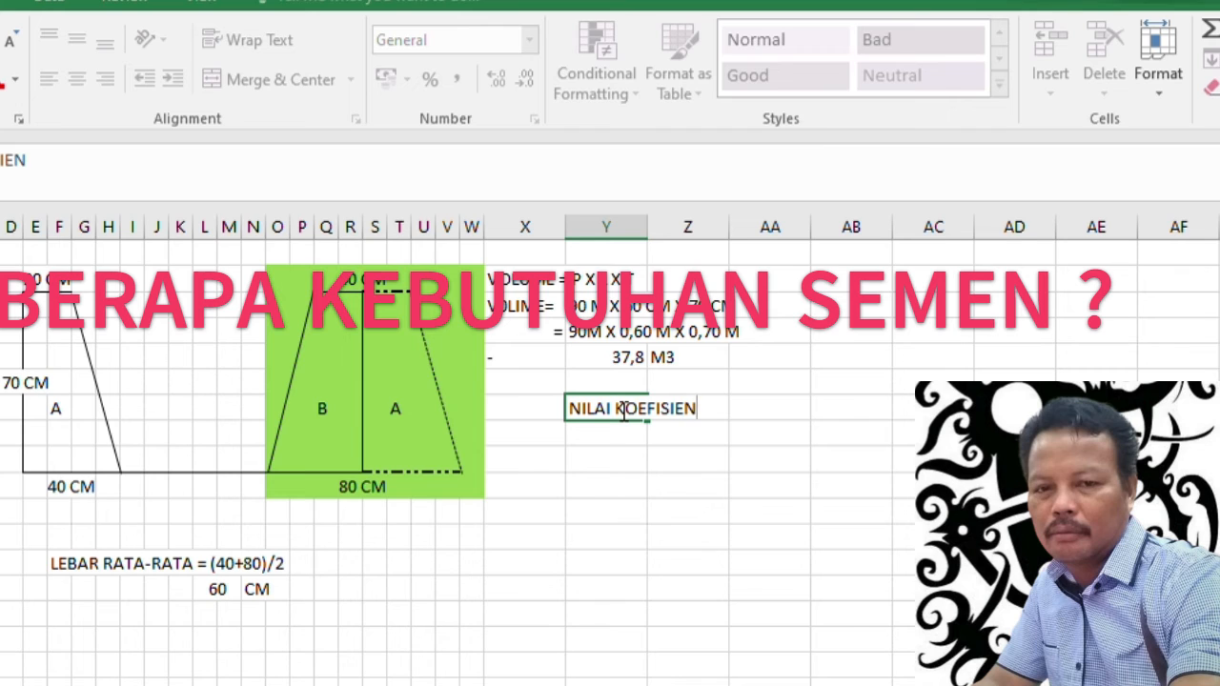
text( SEMEN )
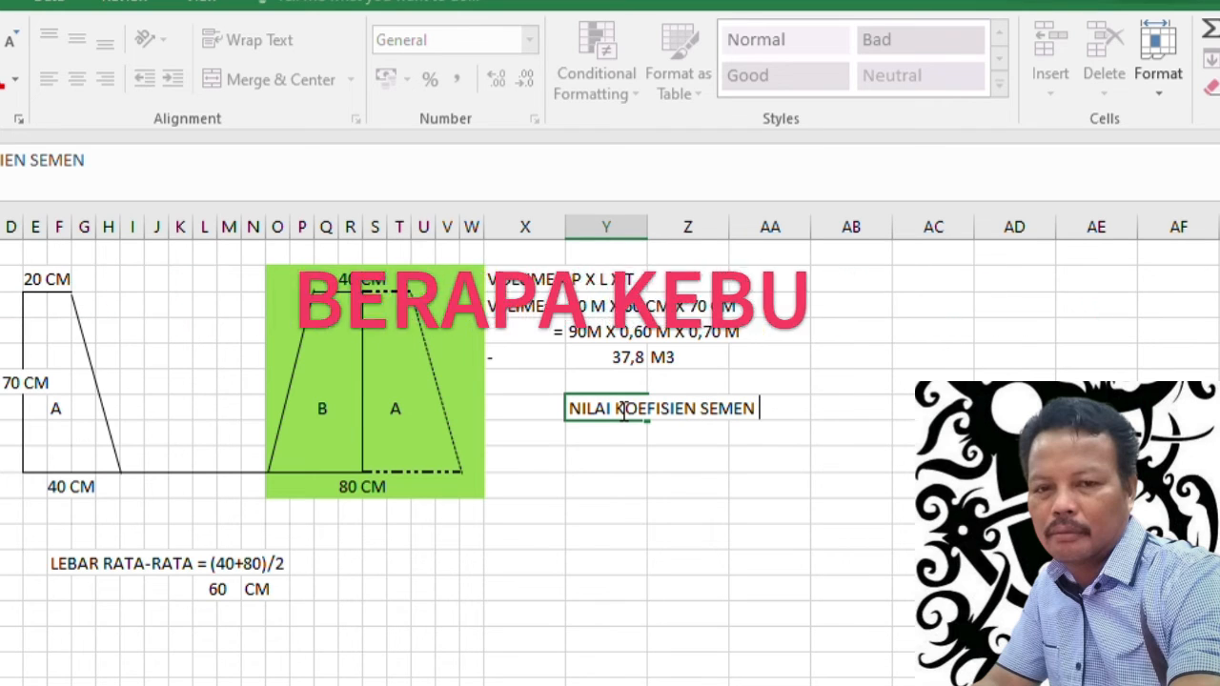
text(UNTUK 1)
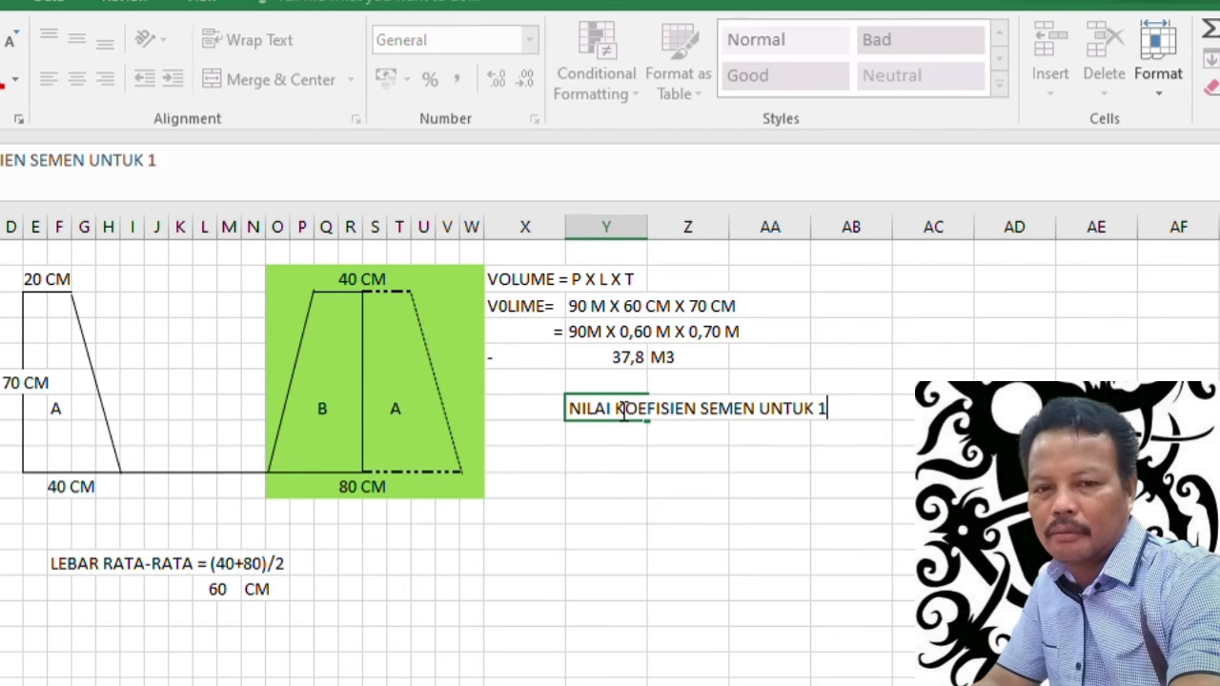
text( M3 RABAT BETON =4,6 SAK (50KG)
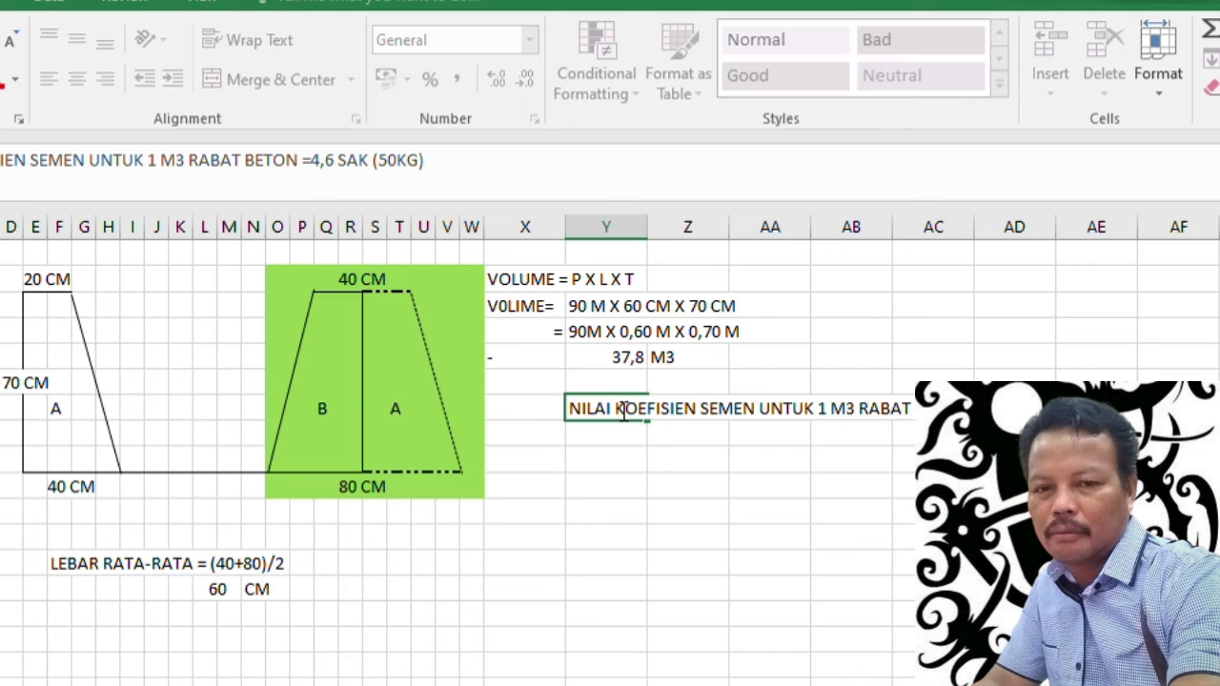
click(613, 437)
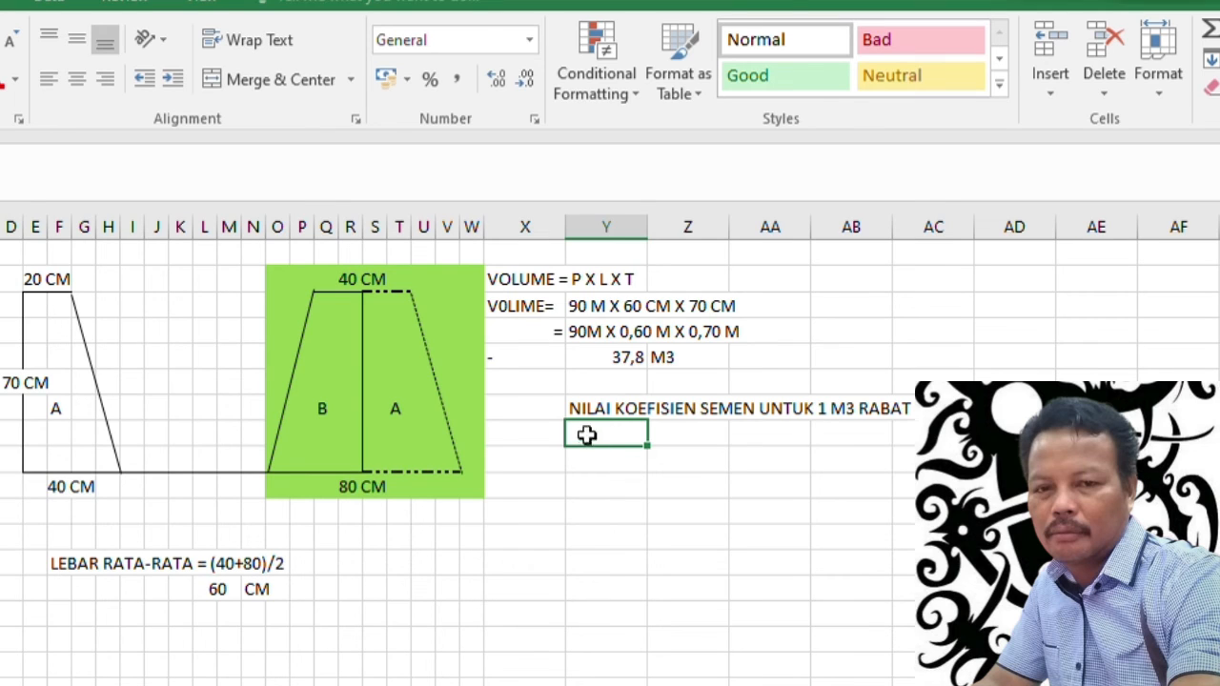
click(587, 411)
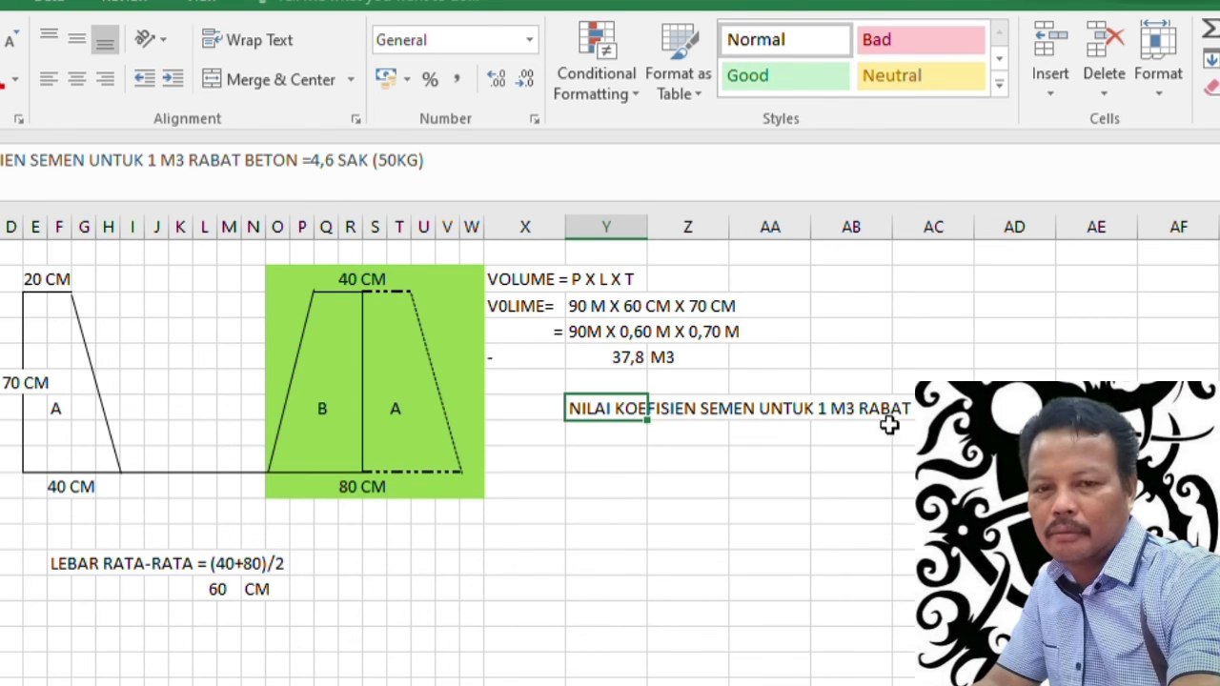
- Review the cement coefficient note in Y7 and the foundation volume in Y5 with its unit
click(1014, 409)
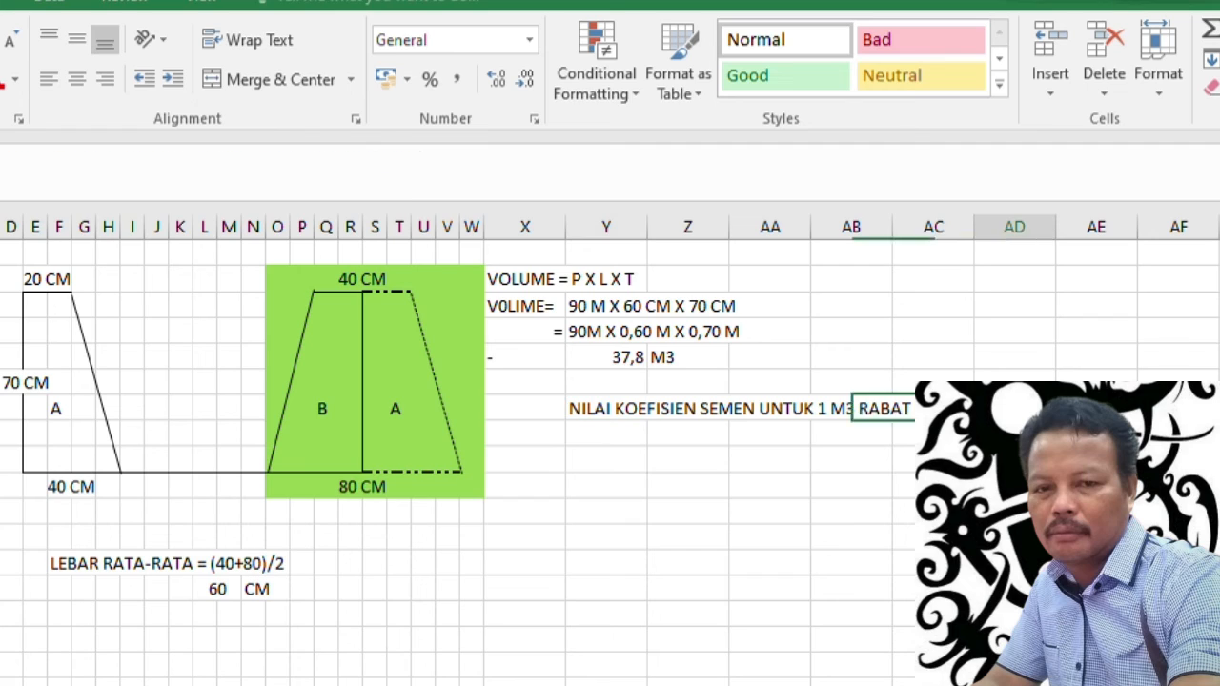
click(580, 411)
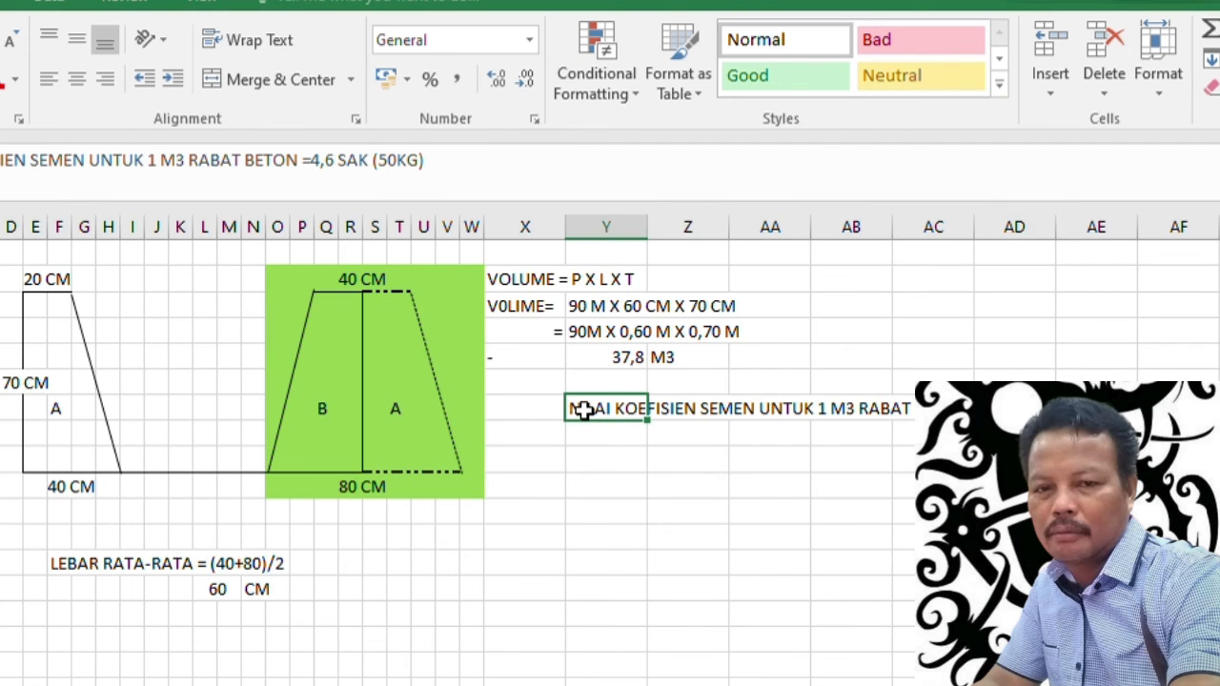
click(613, 440)
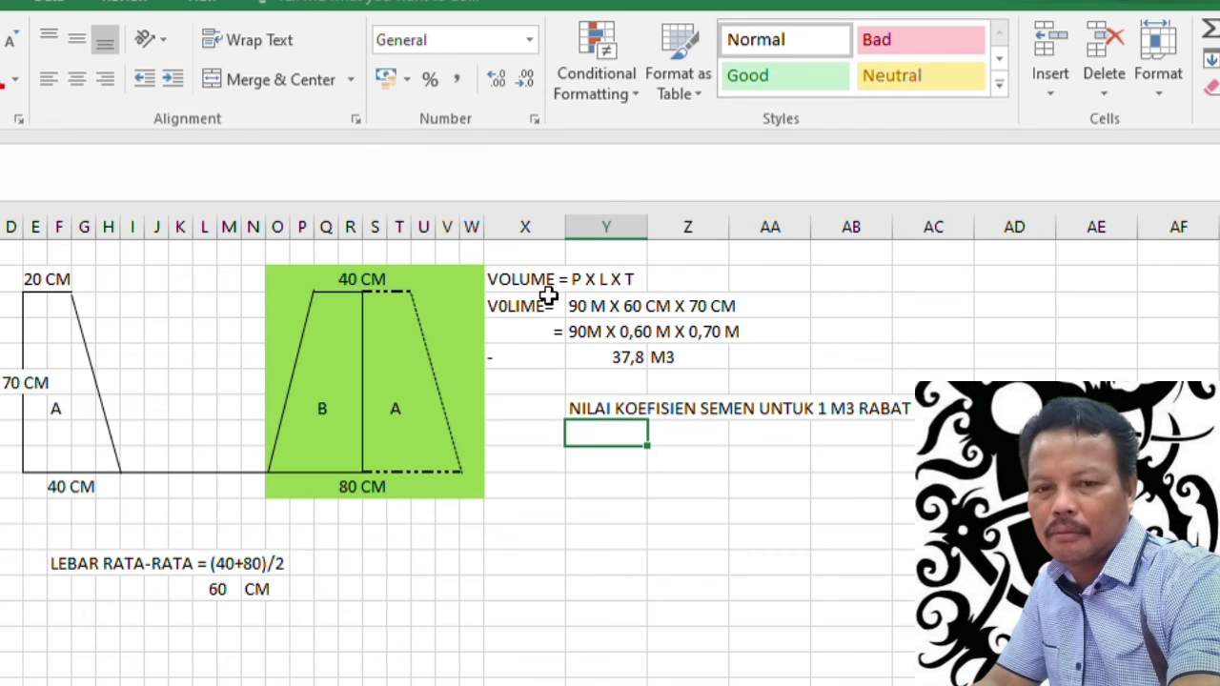
click(619, 357)
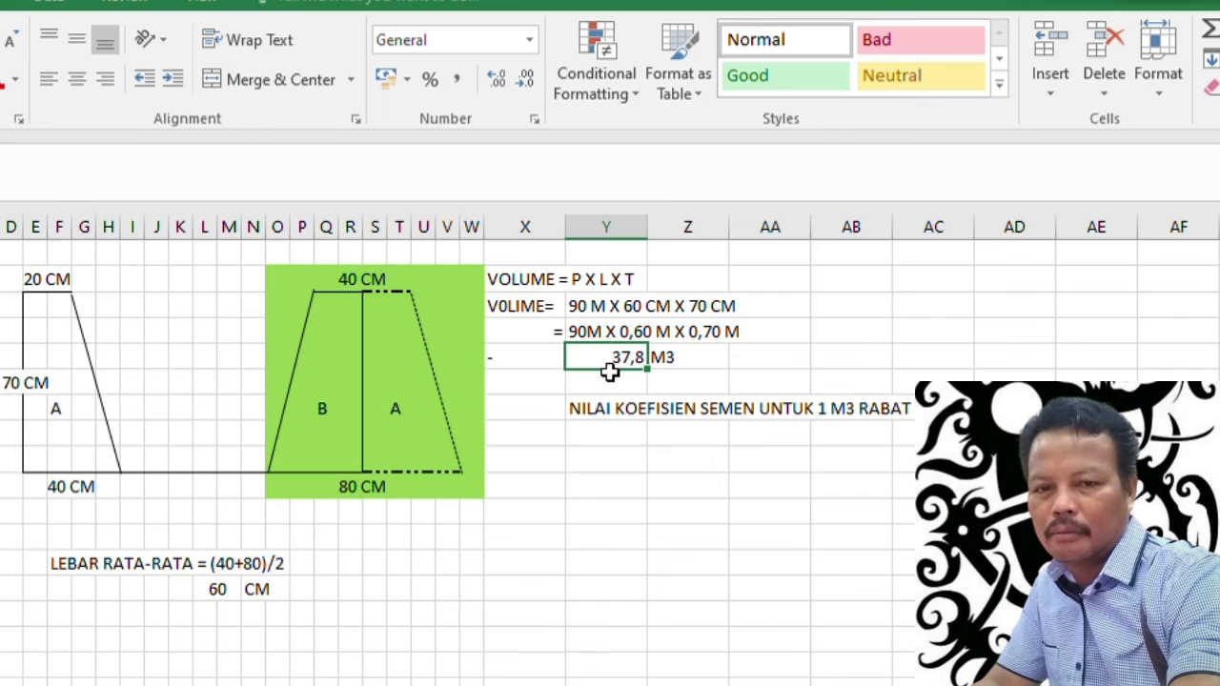
click(681, 358)
- Enter the note UNTUK DRAINASE DENGAN VOLUME 37,8 M3 in Y8 below the cement coefficient note
click(599, 431)
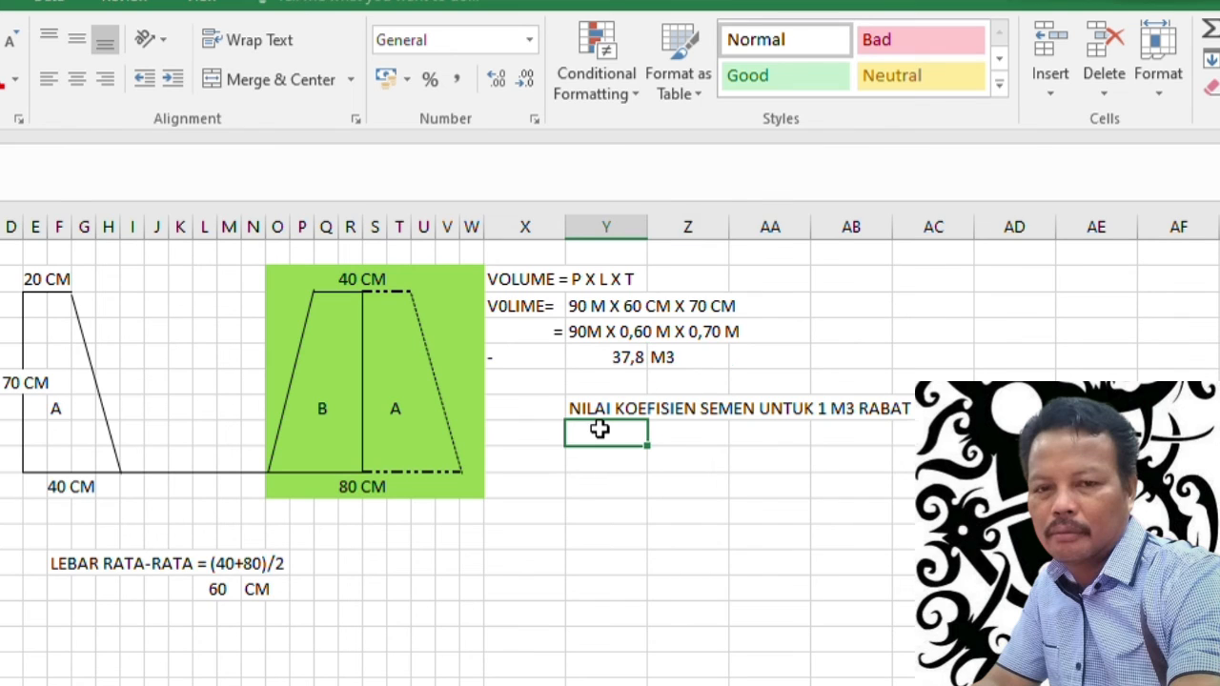
text(UNTUK DRA)
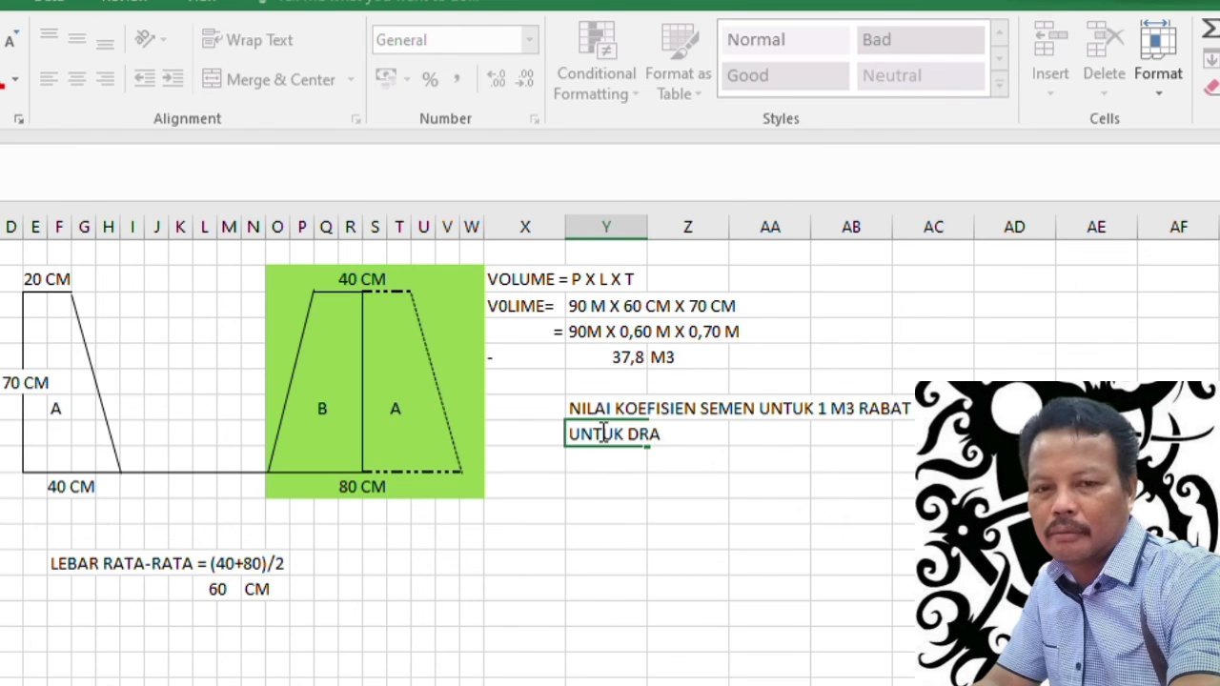
text(IBASE)
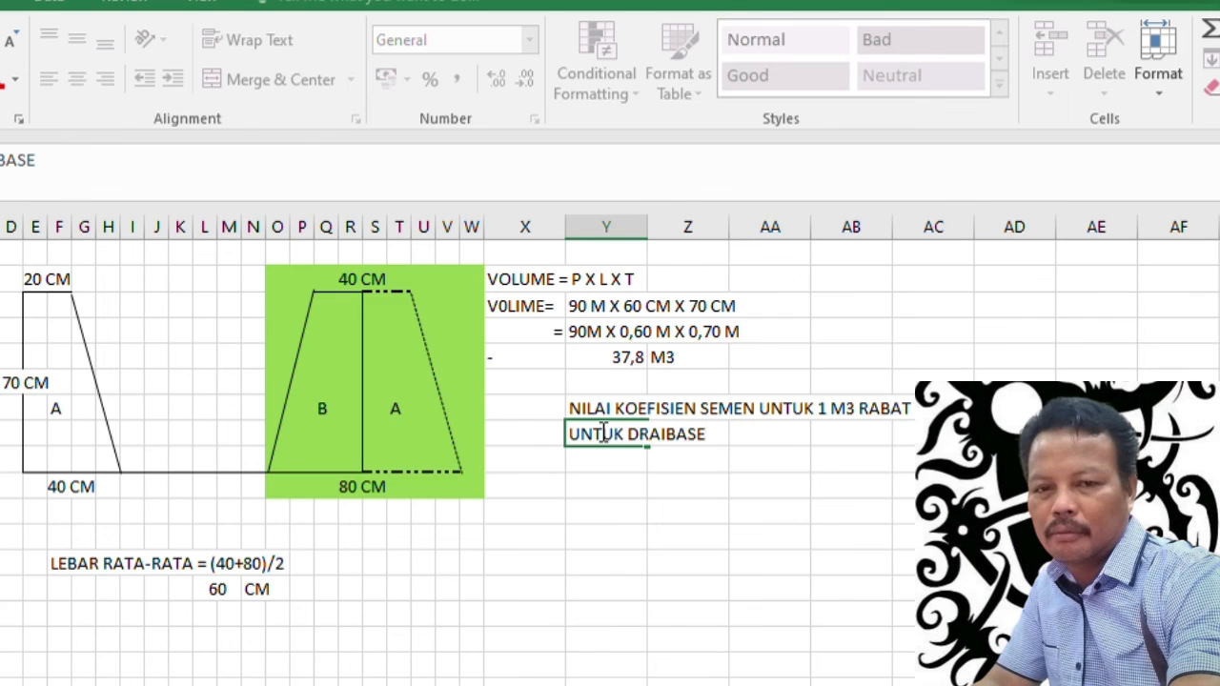
text( DENGAN V)
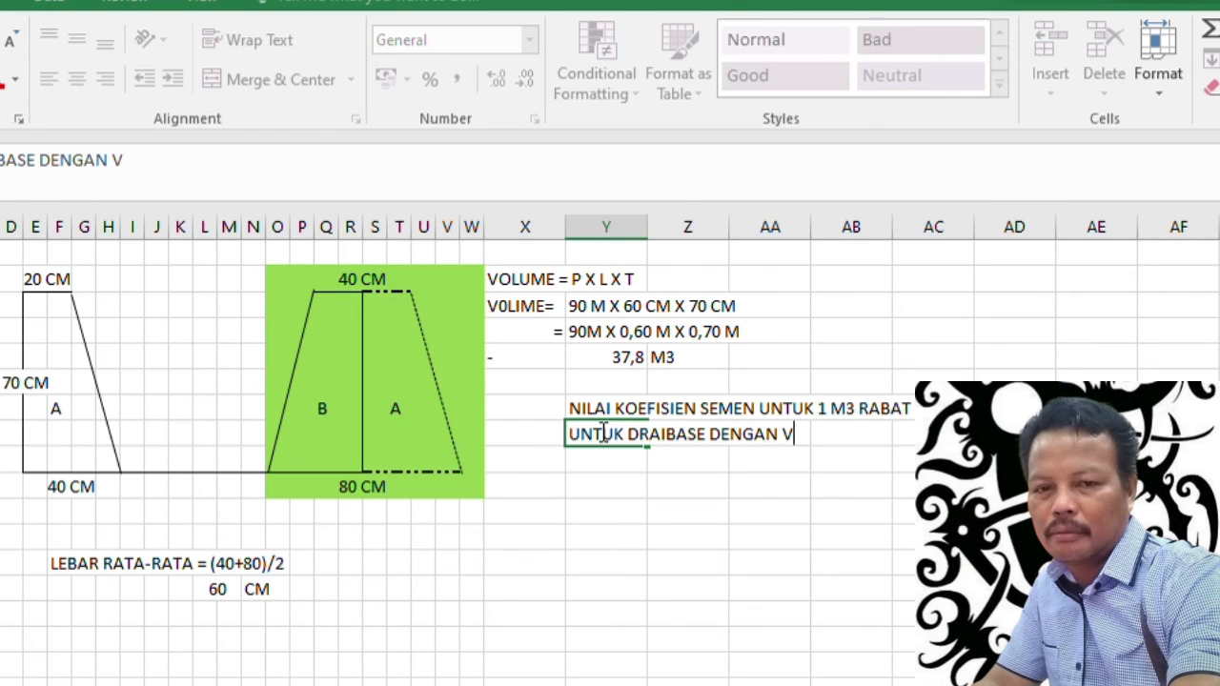
text(OLUME)
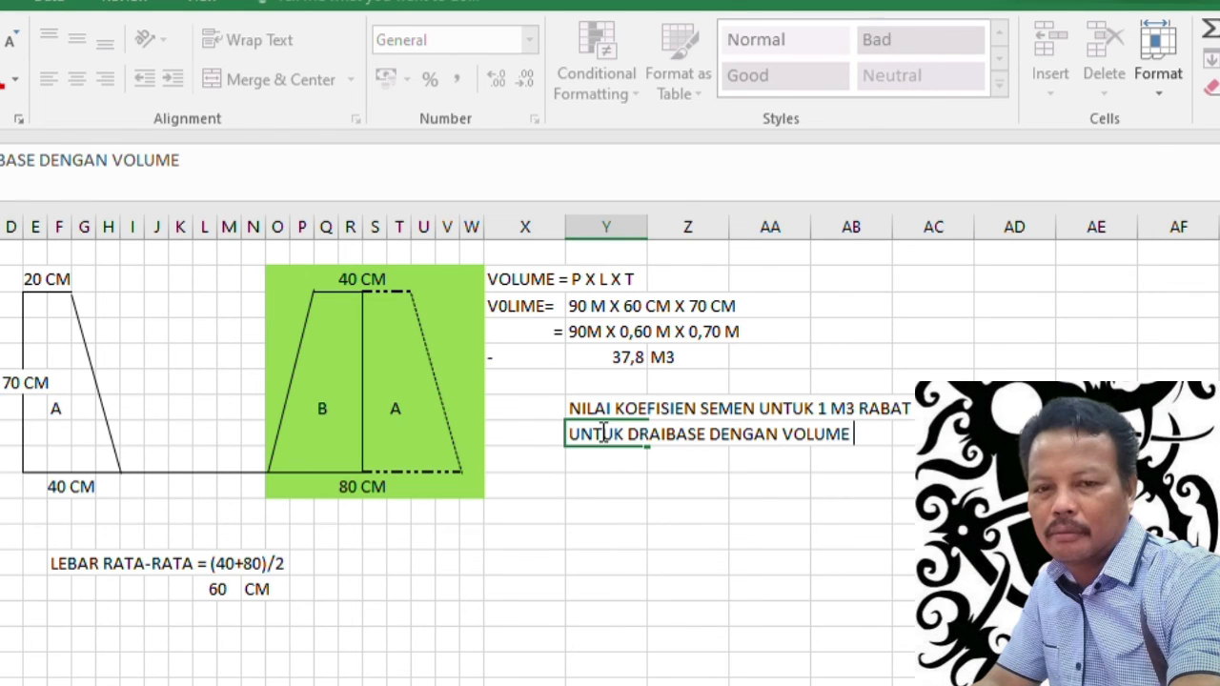
text( 37,8 M3)
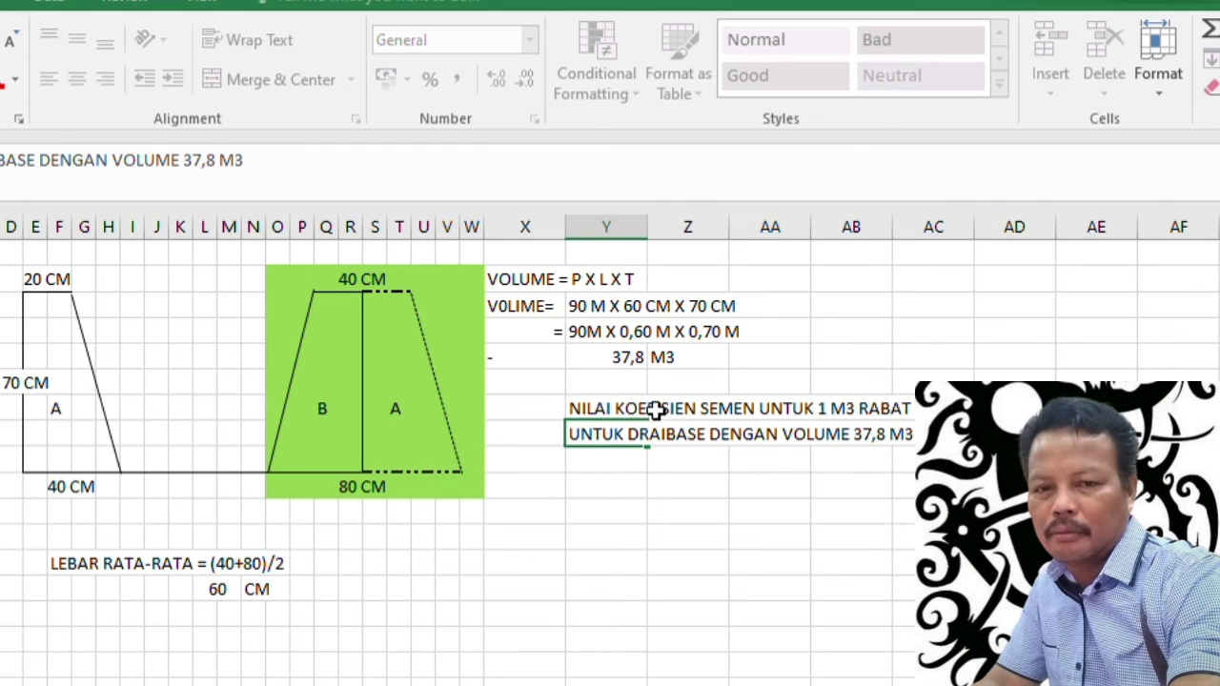
click(678, 435)
key(BackSpace)
text(N)
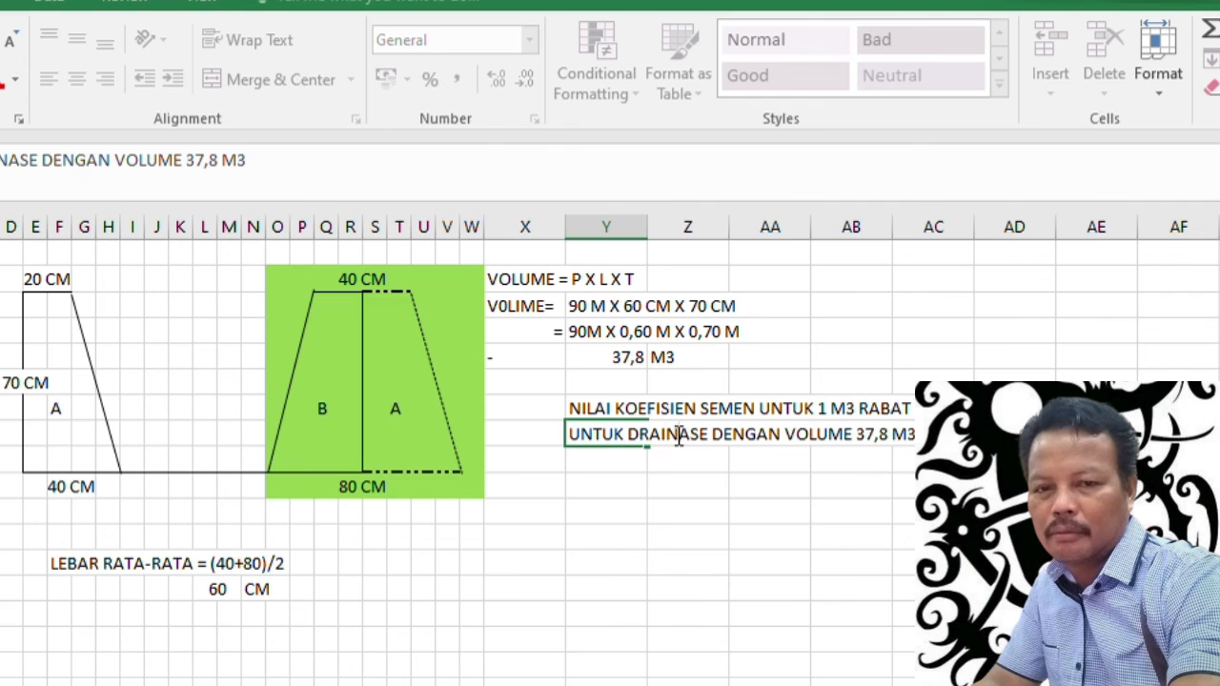
- Extend the end of the Y8 note with MEMBUTUHKAN SEMEN SEBANYAK=
click(321, 167)
text(MEMB)
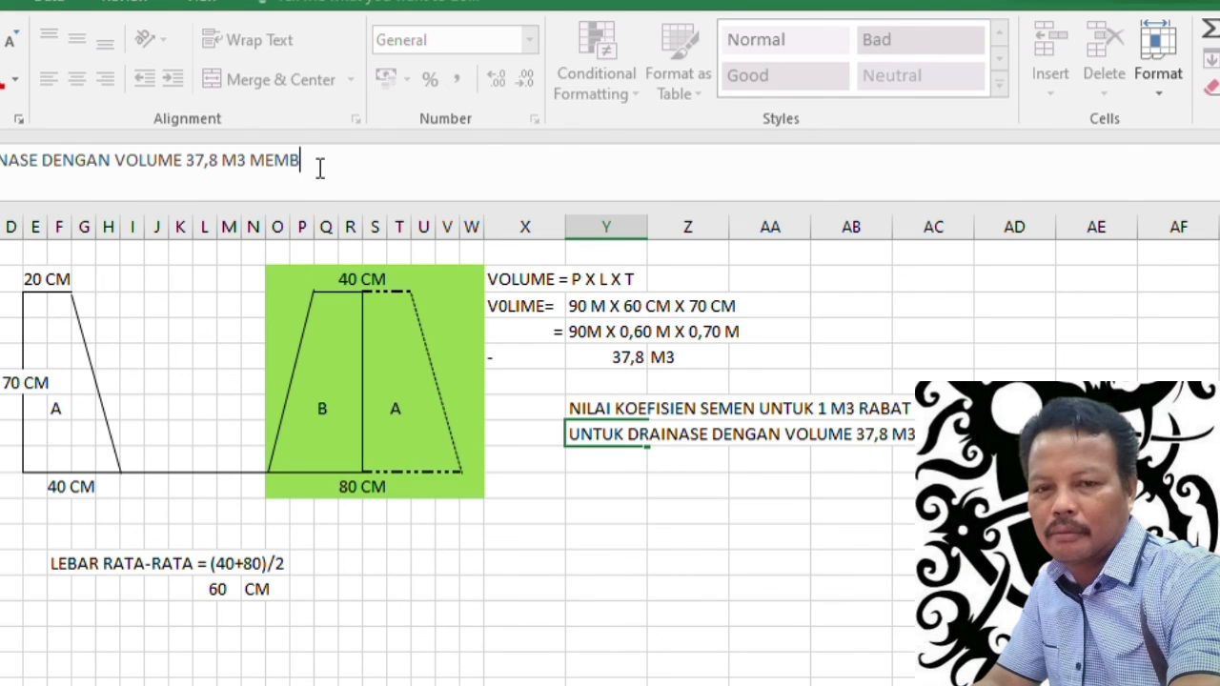
text(UTUHKAN SEME)
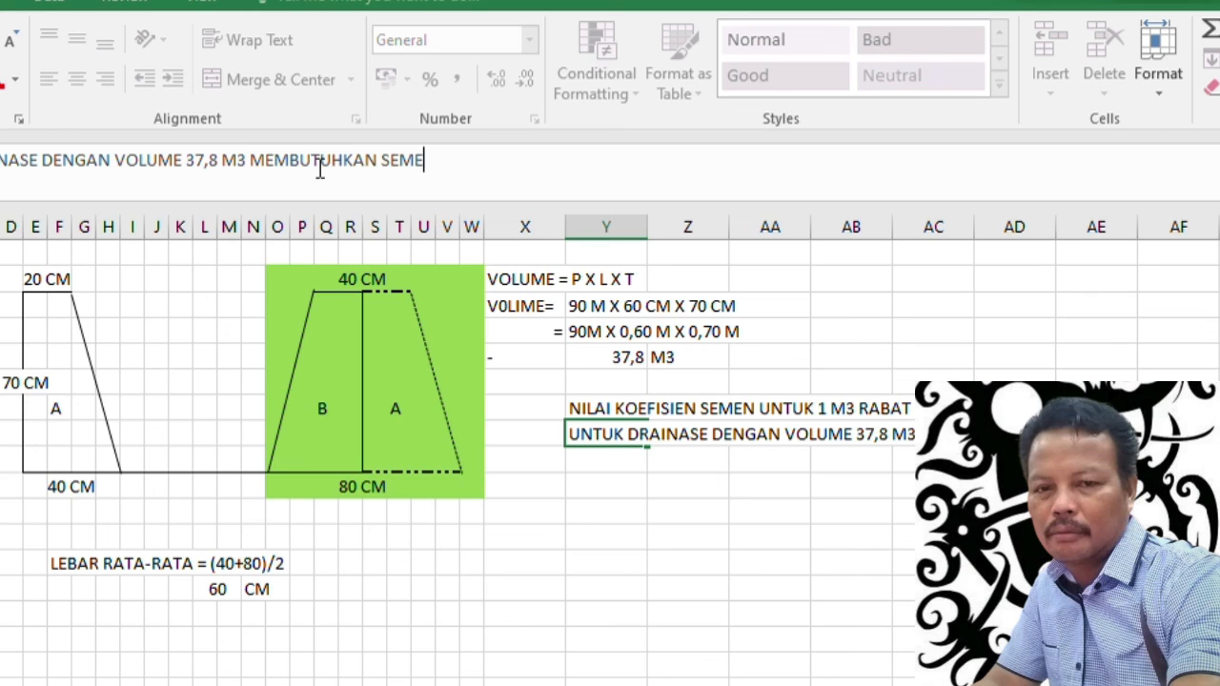
text(N SEBANYAK)
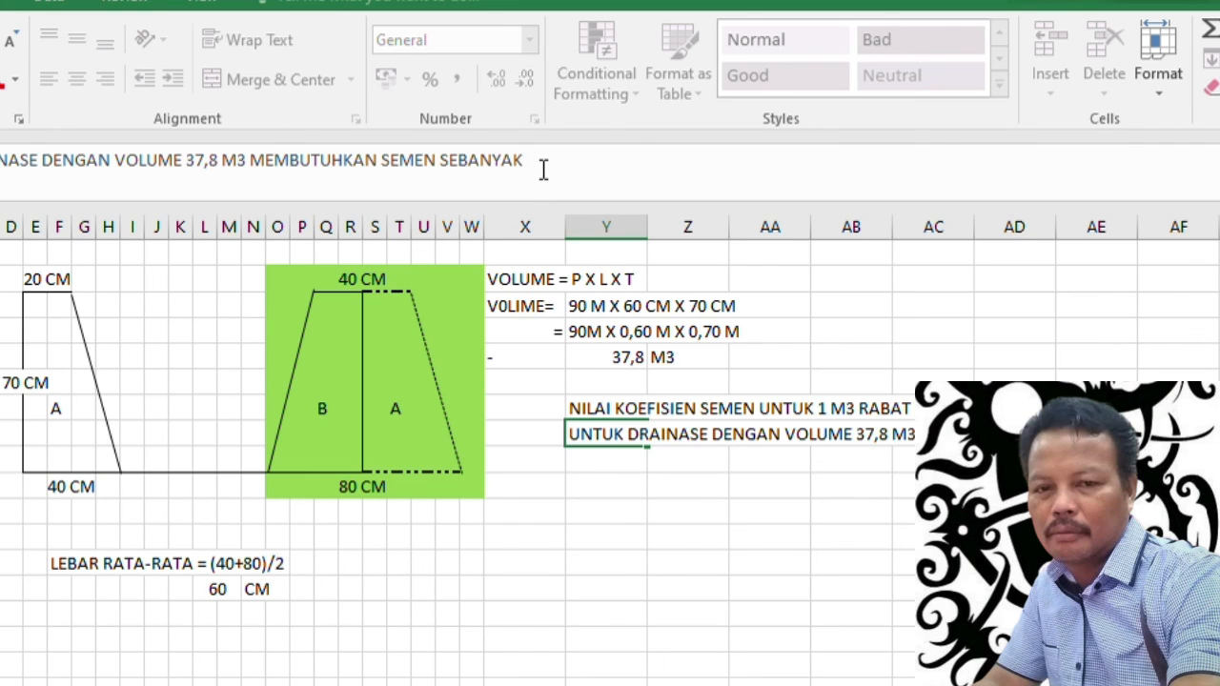
text(=)
- Calculate the cement requirement in Y9 with the formula =Y5*4,6
click(591, 460)
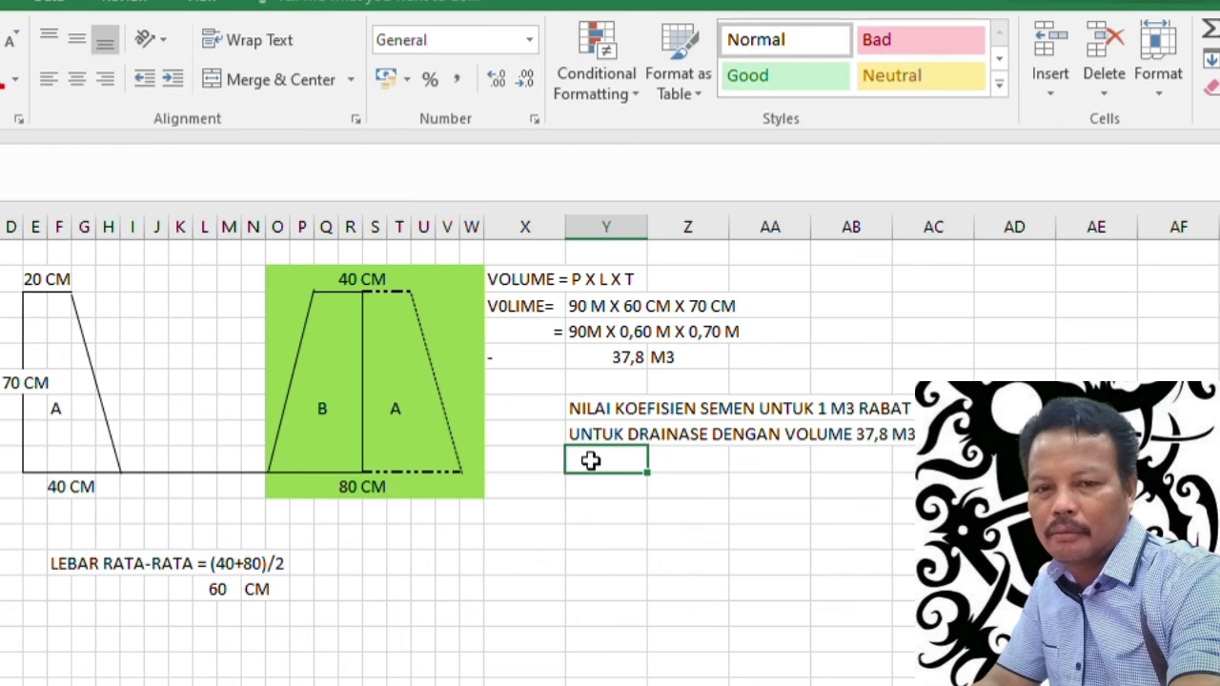
text(=)
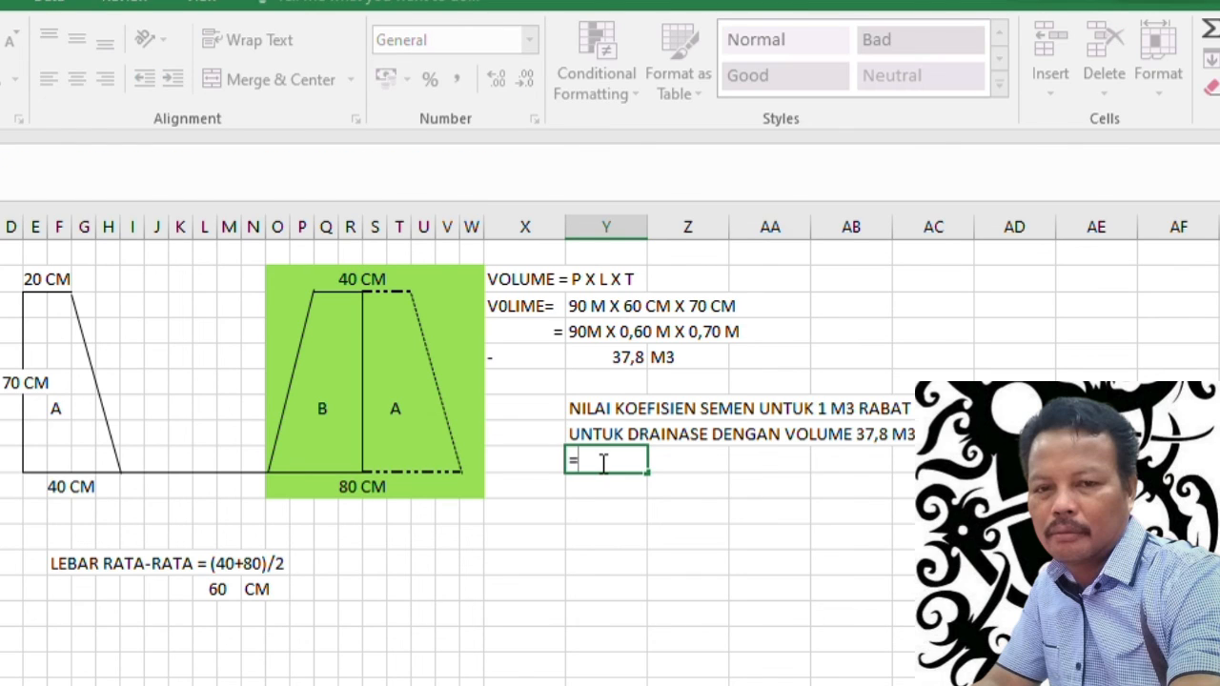
click(619, 355)
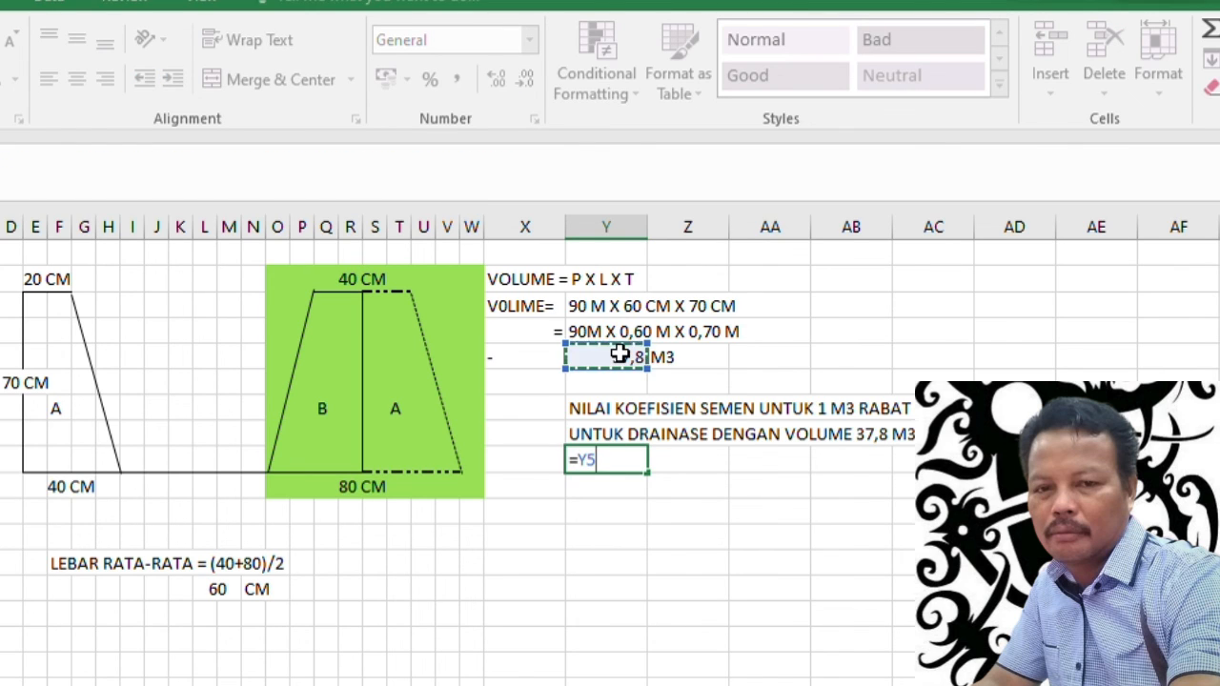
text(*)
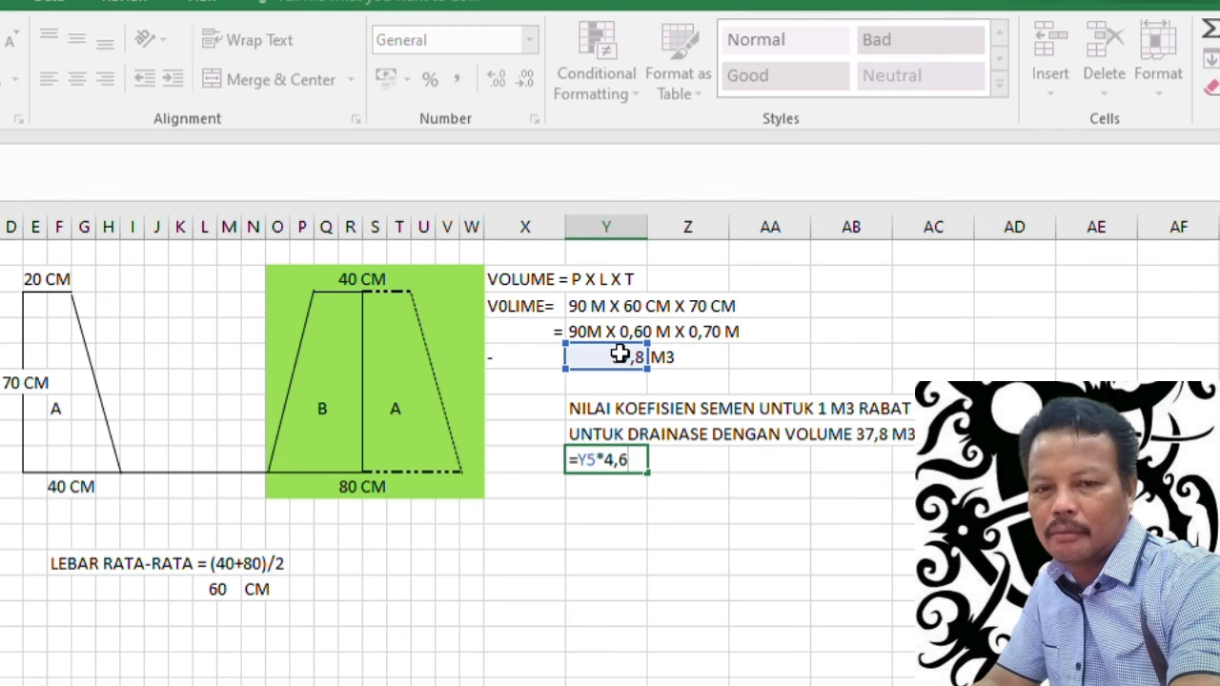
key(Return)
click(610, 467)
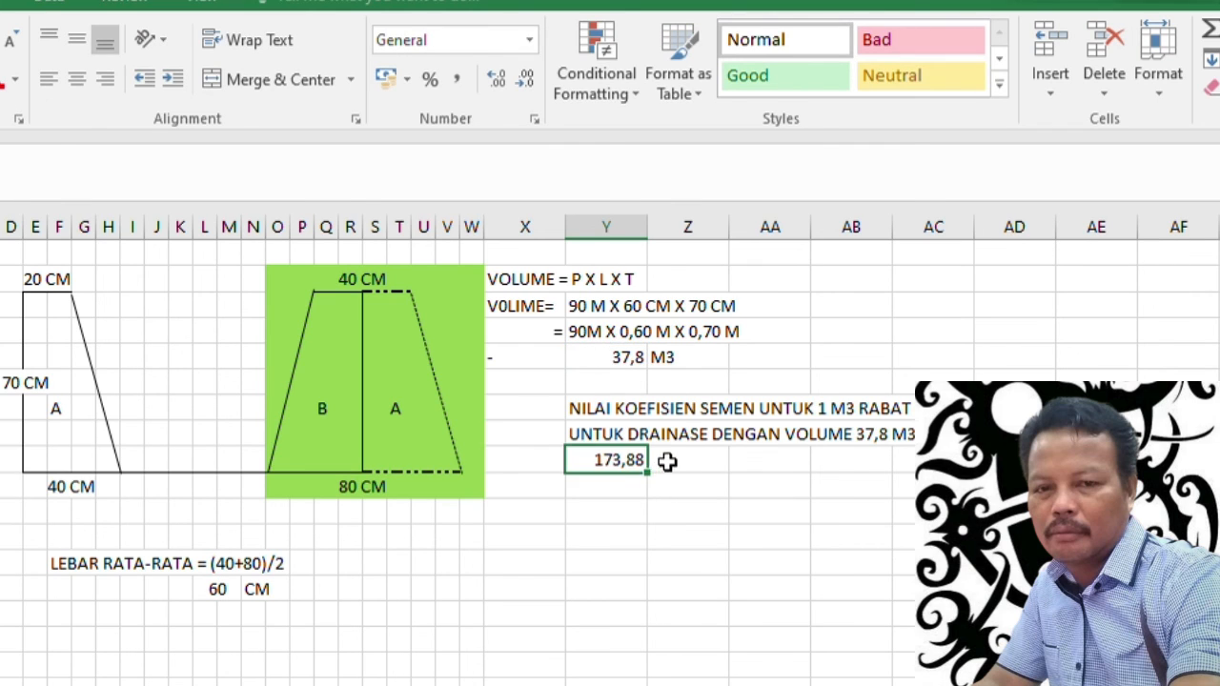
click(669, 461)
text(SAK)
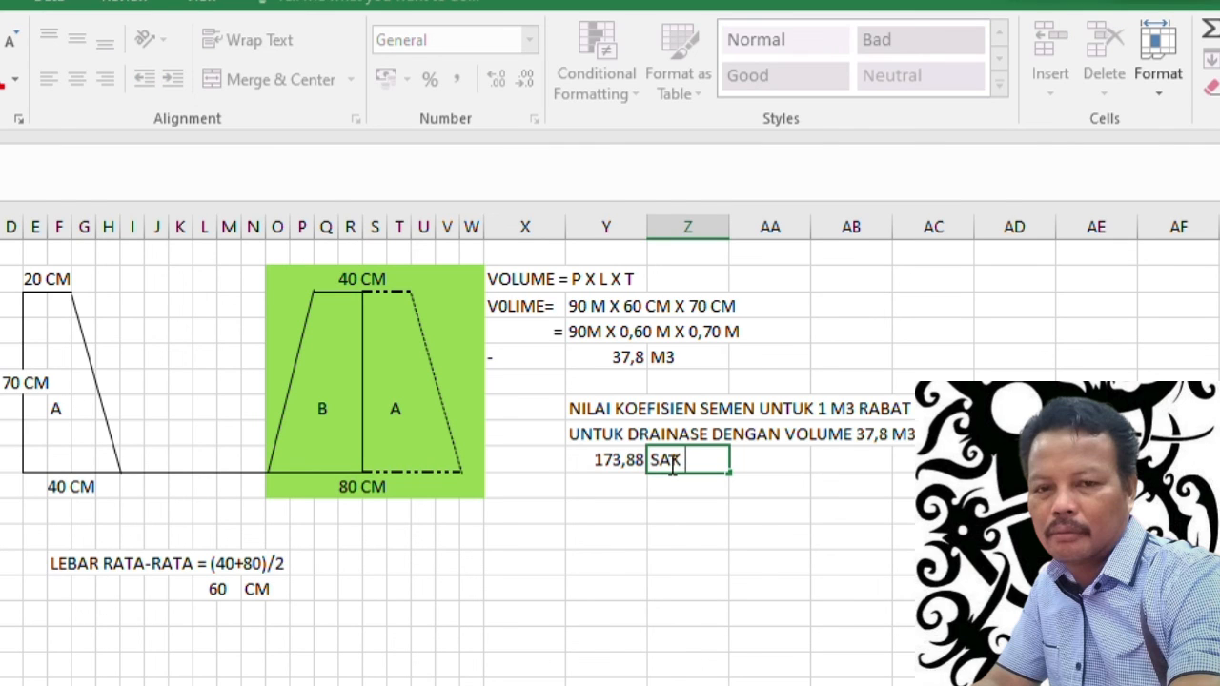
text( ()
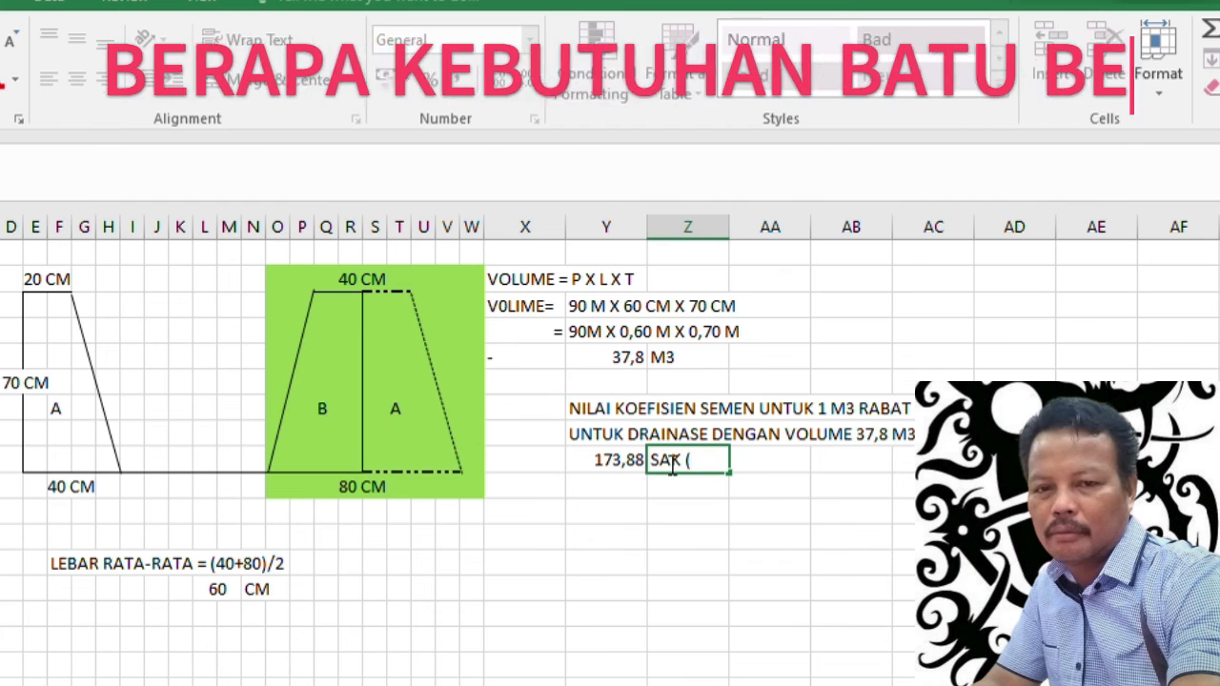
text(@5)
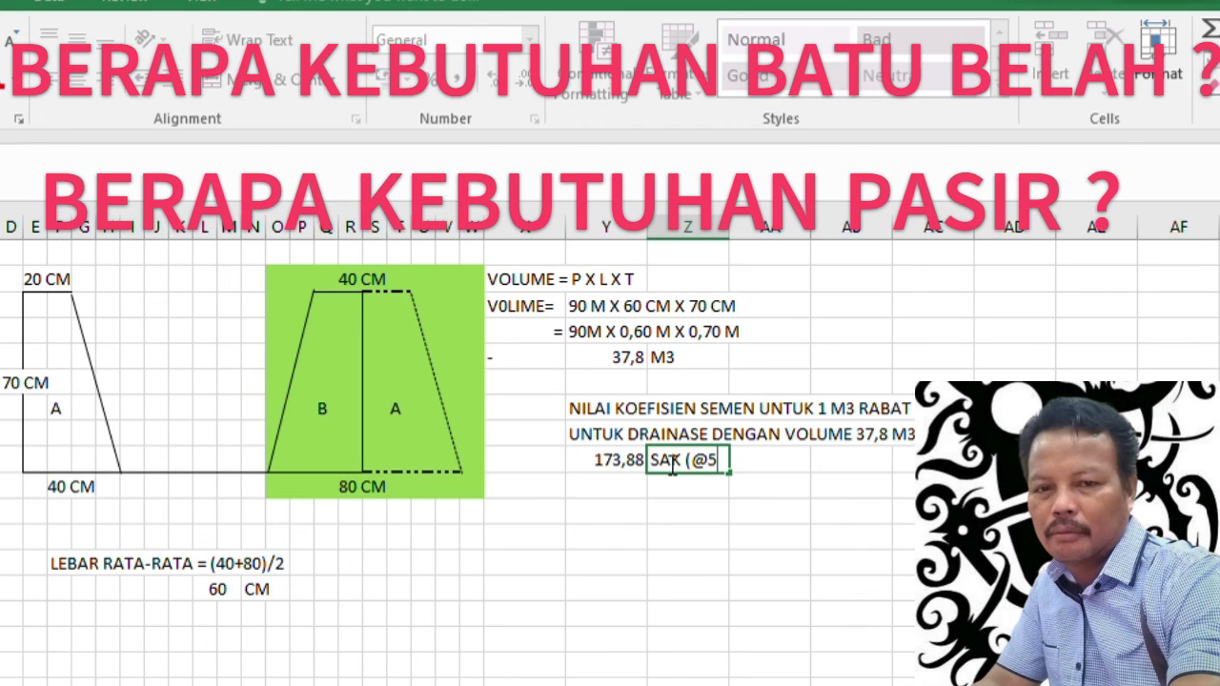
text(0))
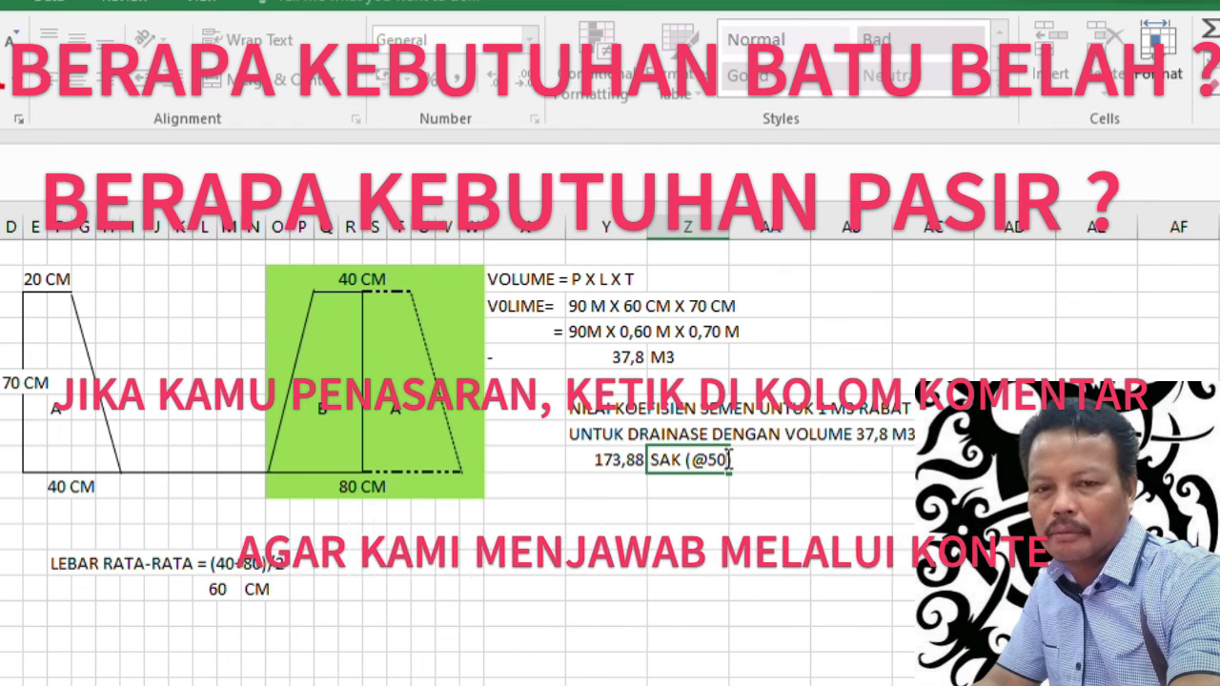
text( KG)
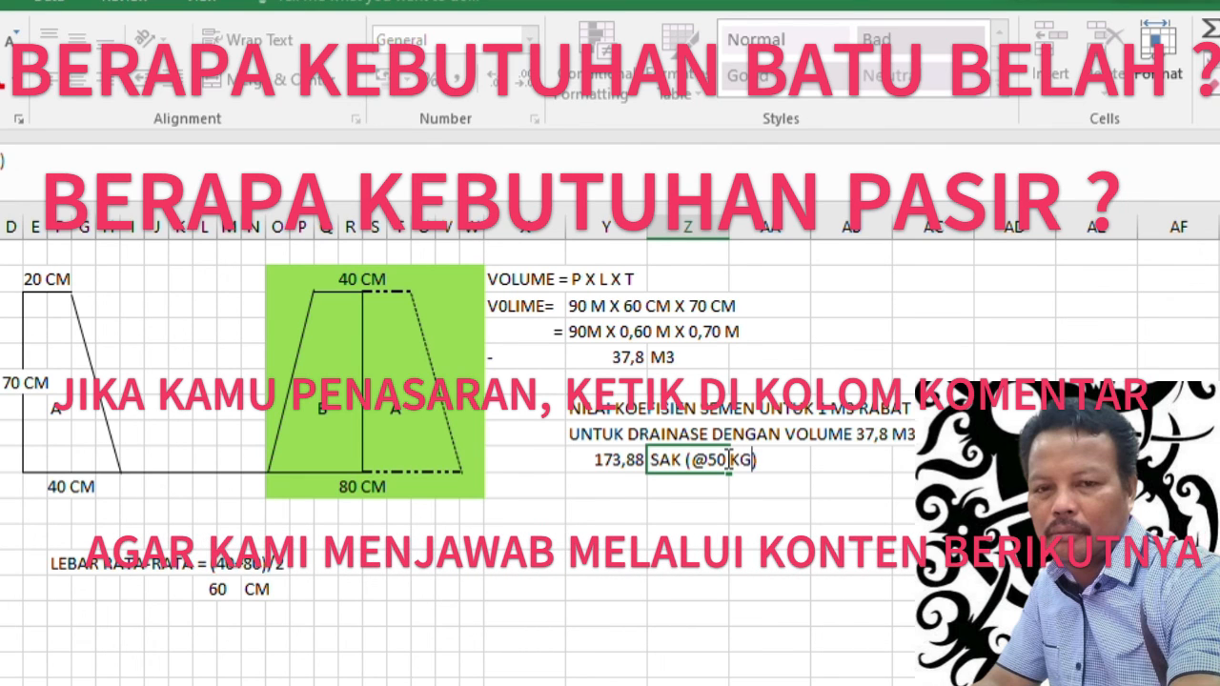
key(Return)
click(599, 462)
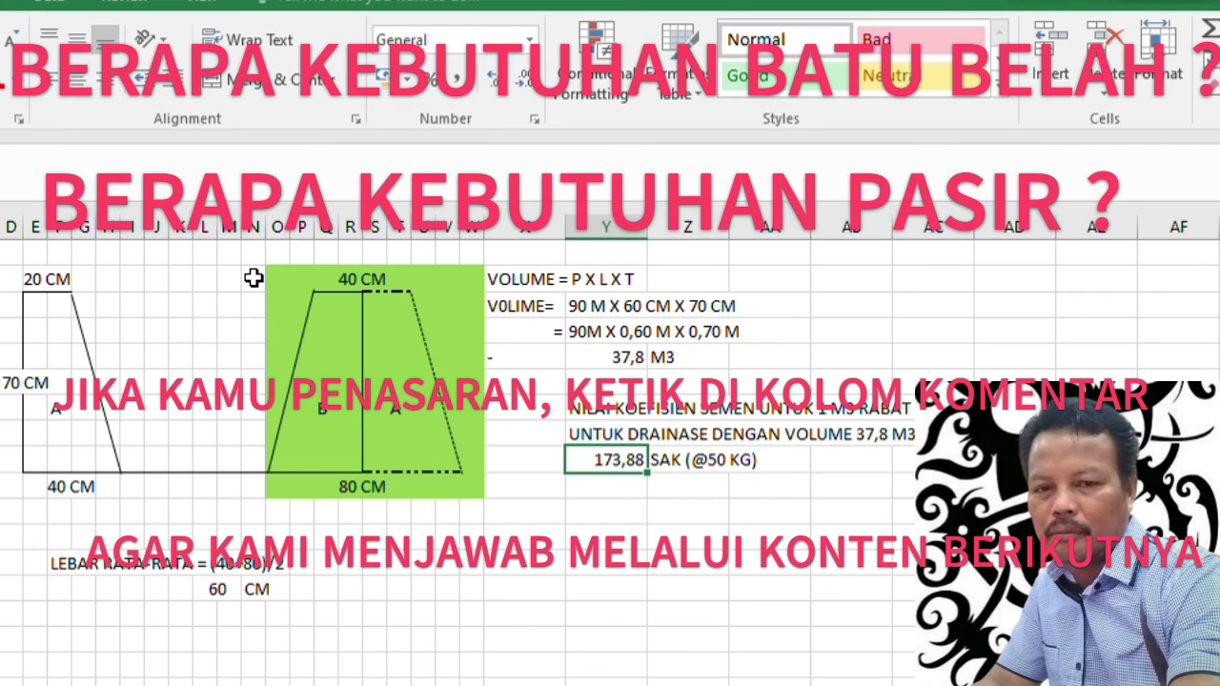
mouse_move(34, 271)
mouse_down()
mouse_move(324, 289)
mouse_move(322, 470)
mouse_move(448, 490)
mouse_up()
click(679, 610)
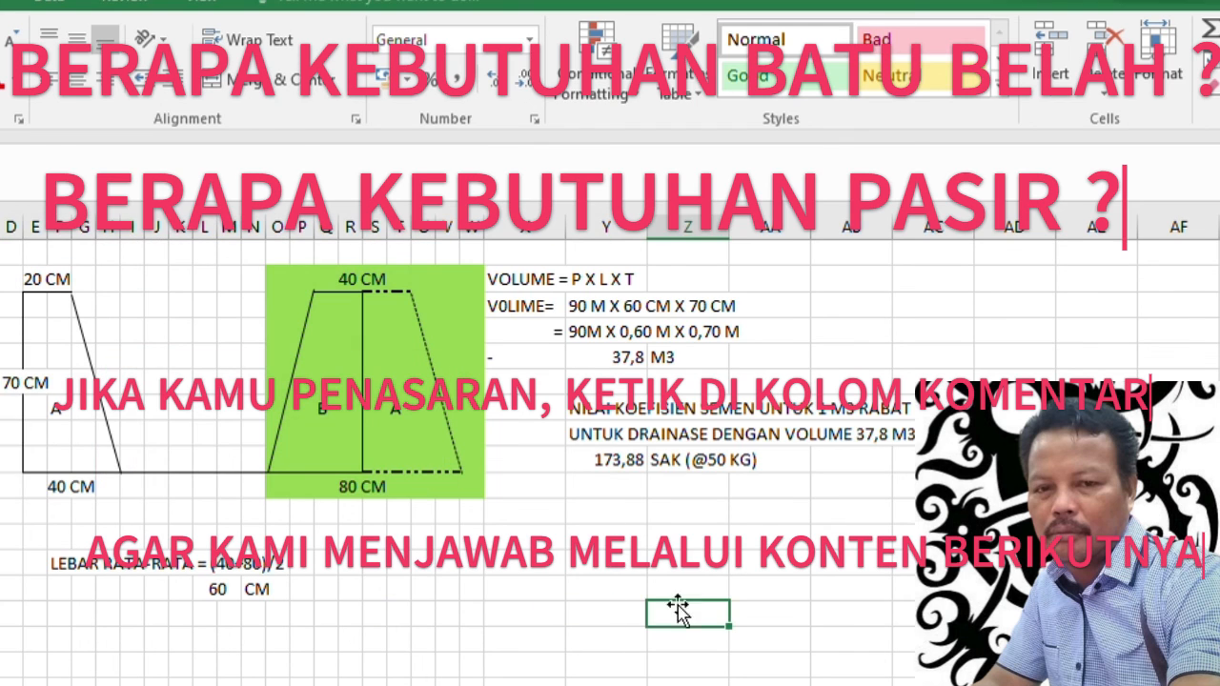
click(597, 486)
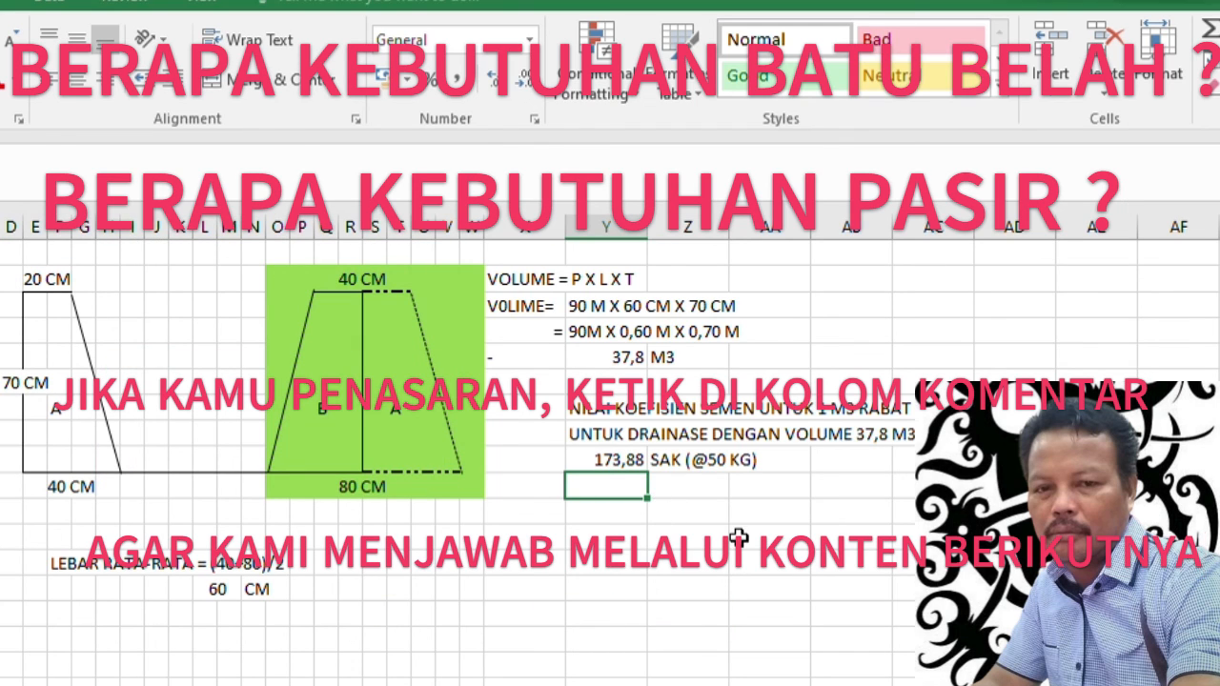